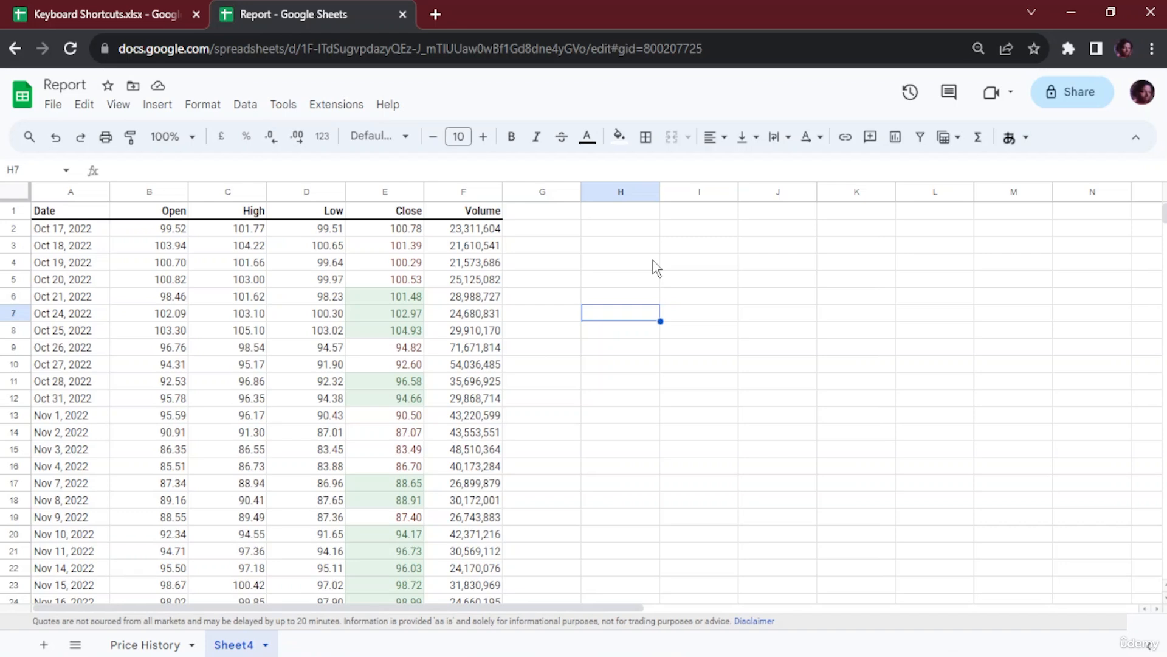
left_click_drag(144, 213, 447, 571)
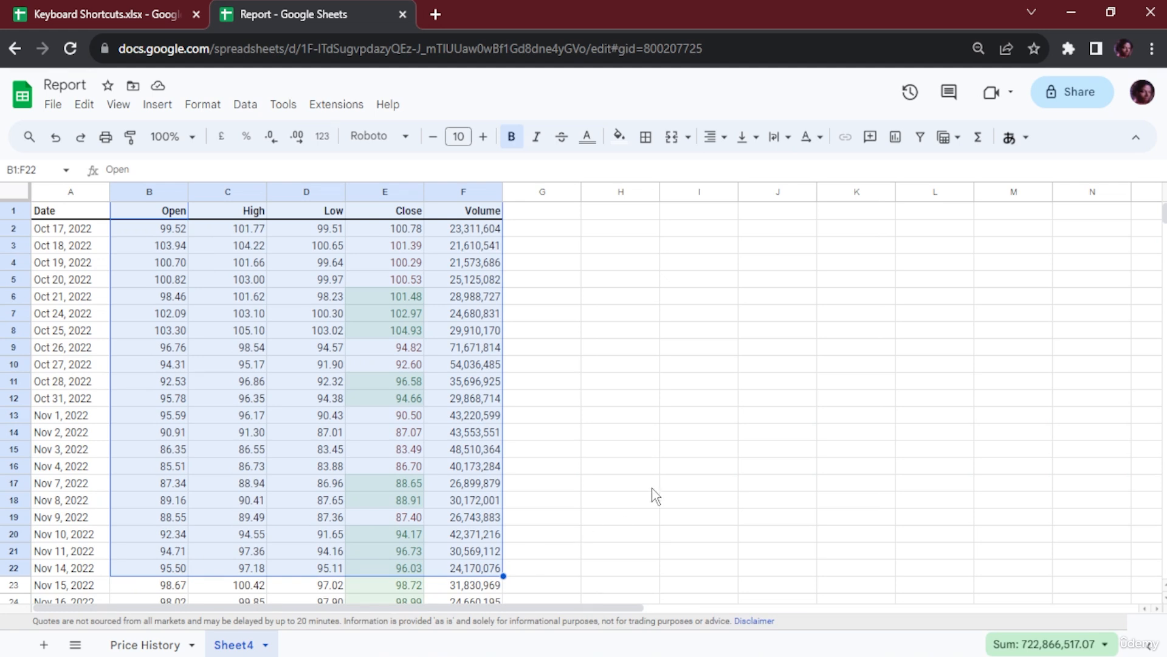
left_click(669, 455)
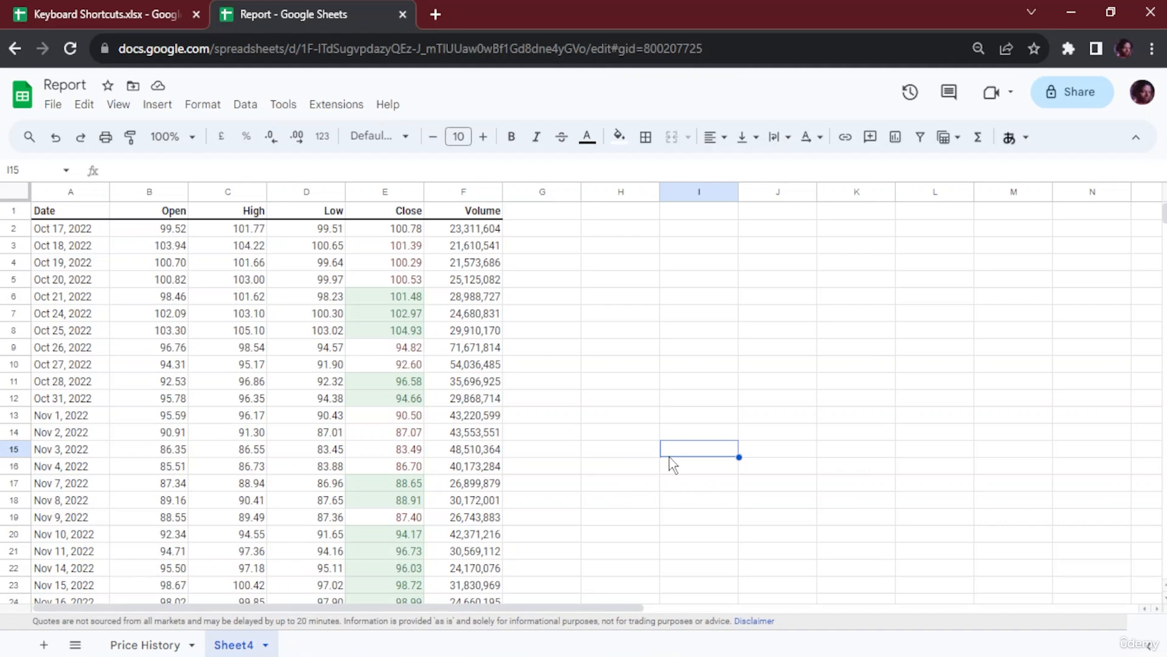
left_click(85, 106)
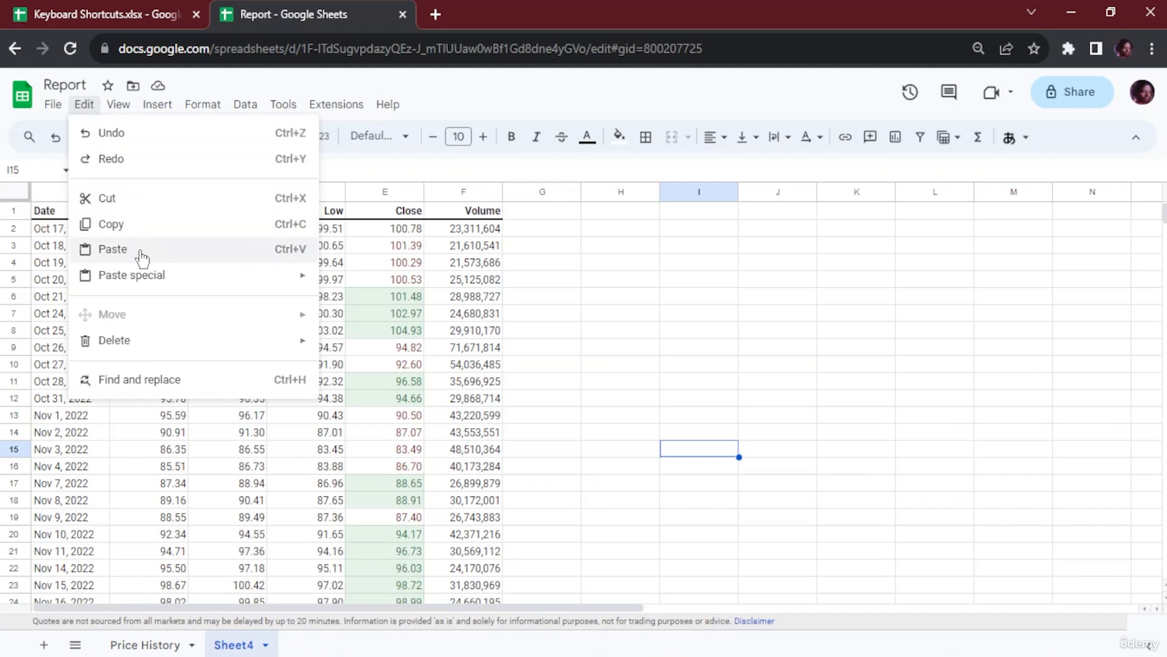
mouse_move(147, 281)
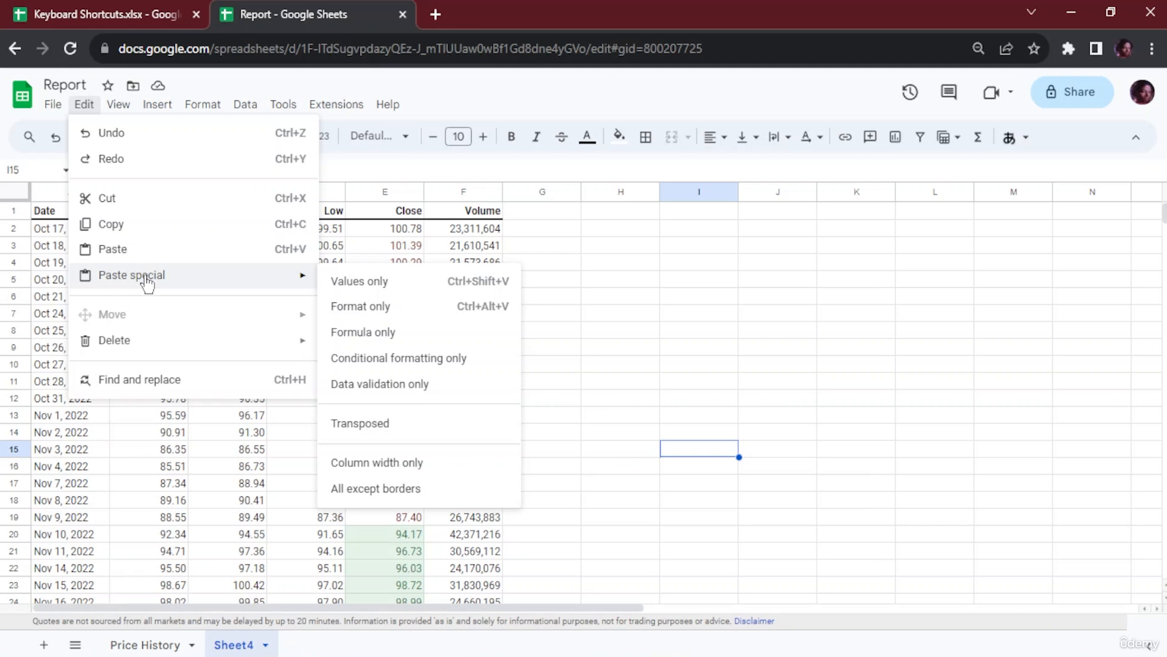
left_click(669, 363)
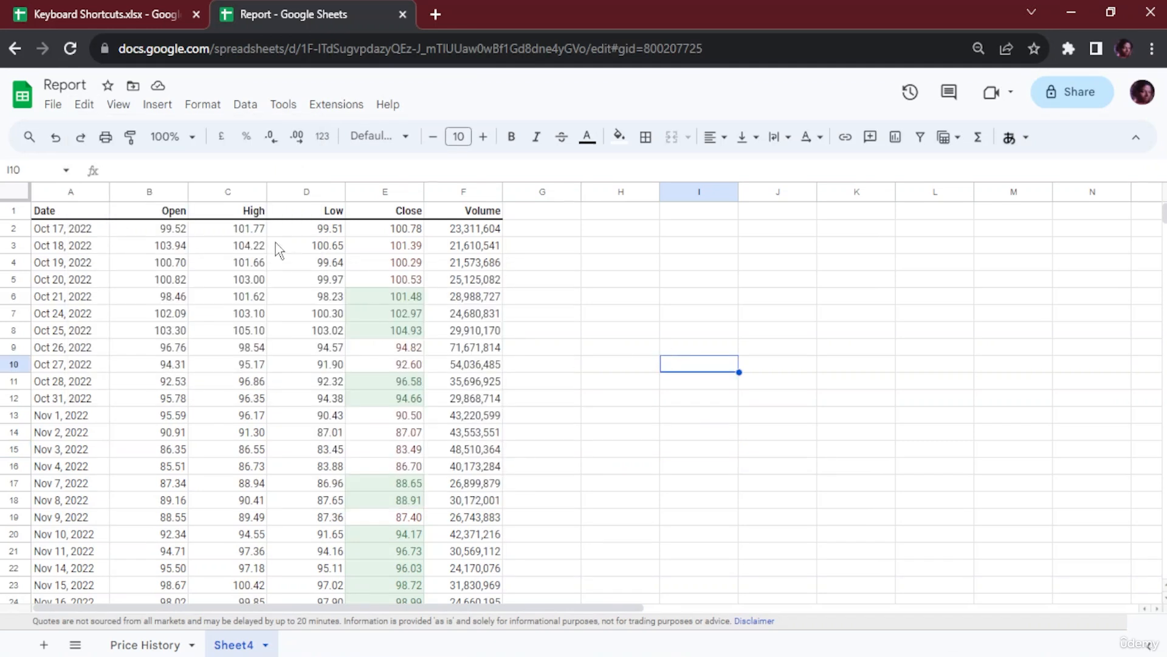
left_click_drag(175, 216, 498, 575)
left_click(614, 398)
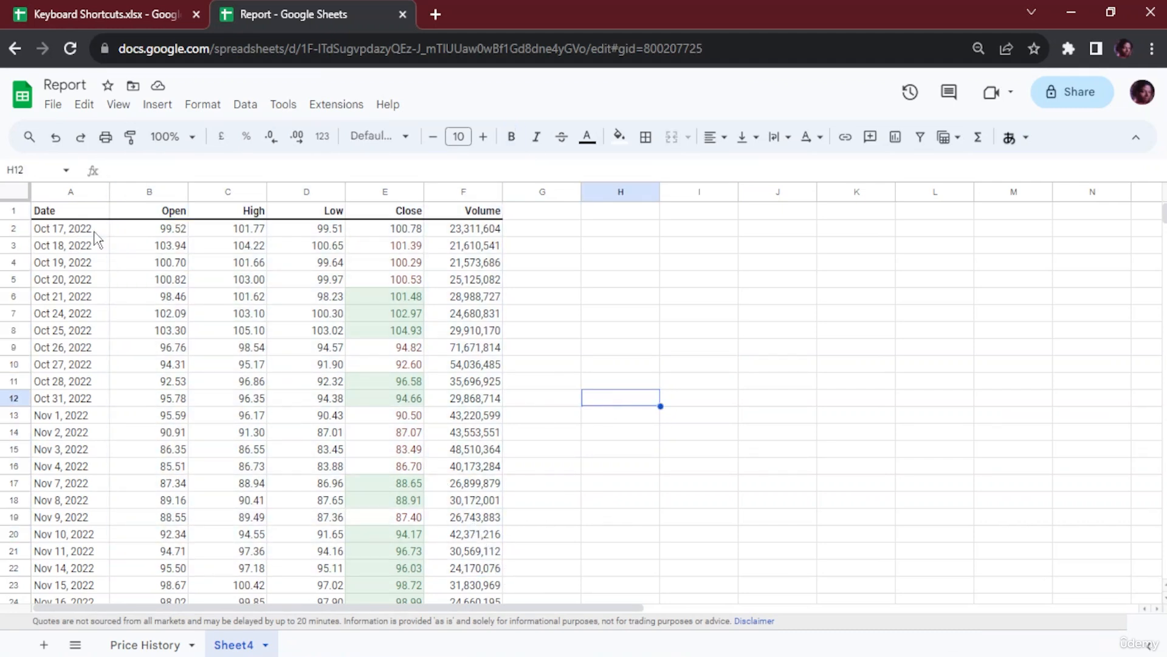
Step: Select all the price data from the Open header through the last Volume row, B1:F251, and copy it
left_click(94, 232)
left_click(165, 214)
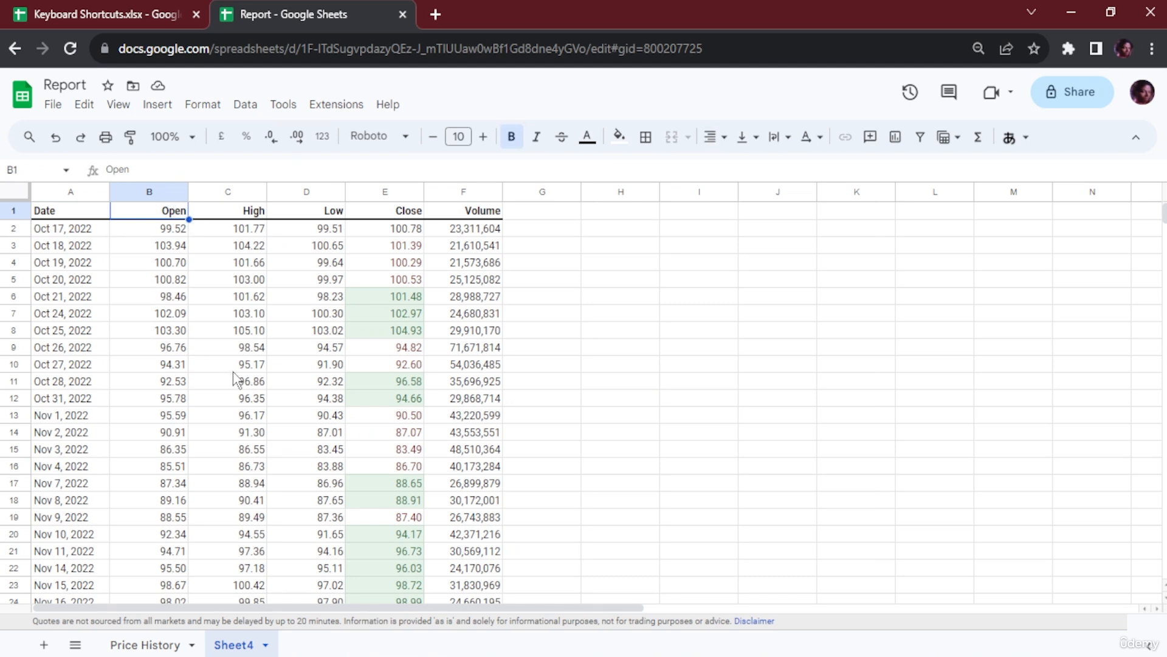
key("ctrl+shift+Down")
key("ctrl+shift+Right")
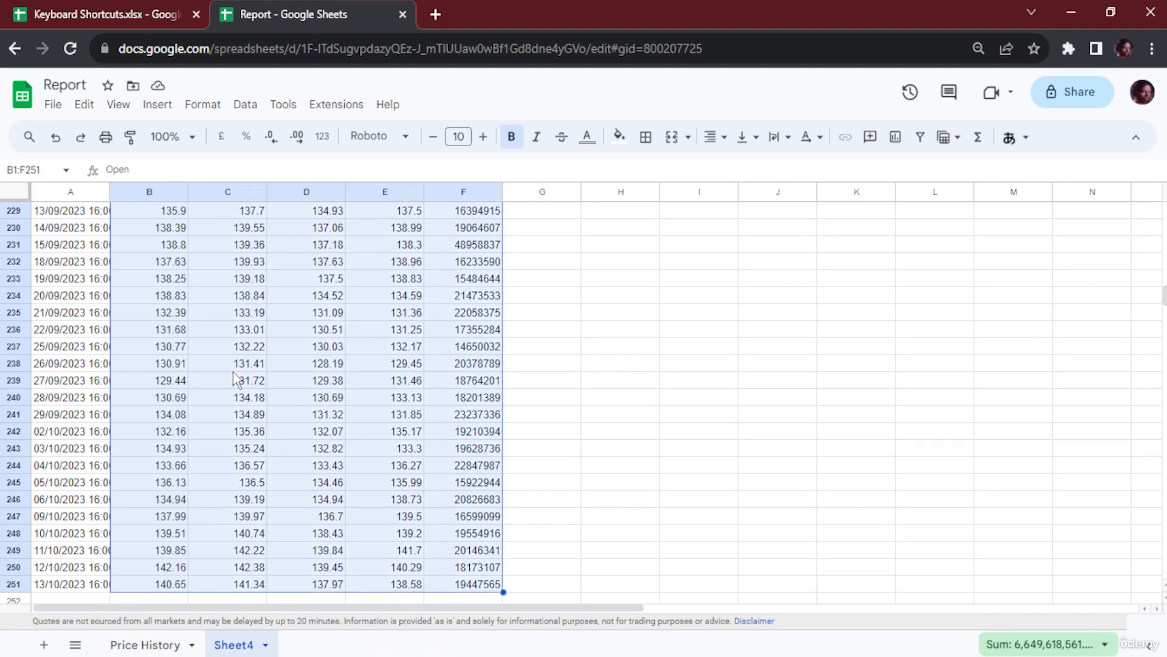
scroll(233, 372, "up", 20)
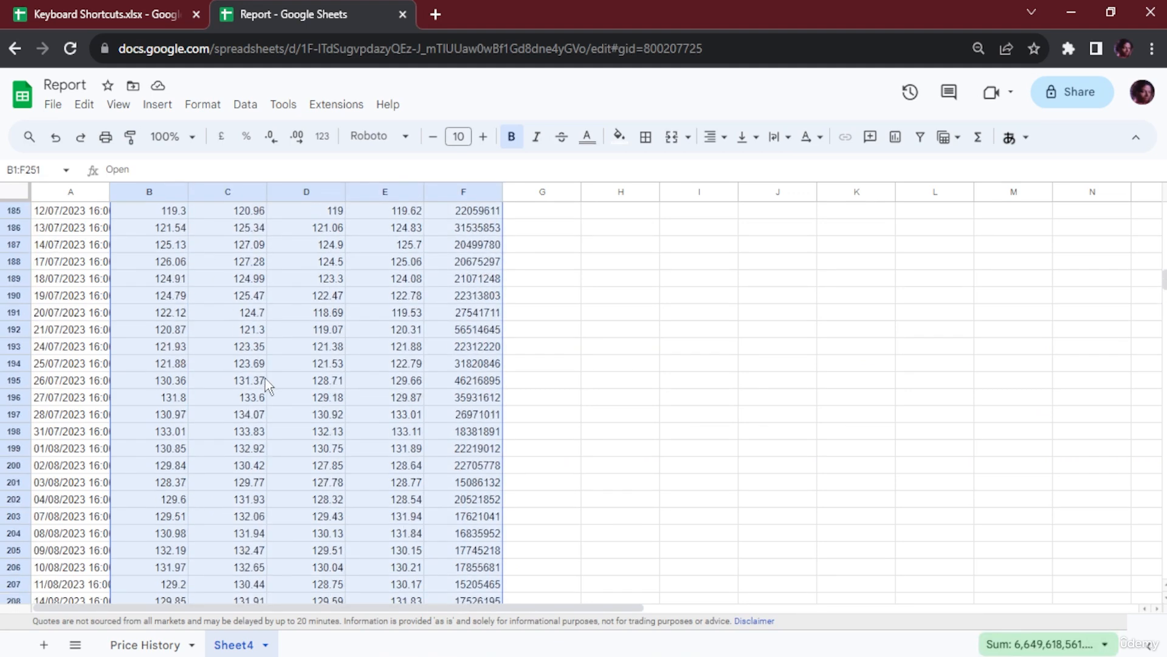
scroll(273, 384, "up", 20)
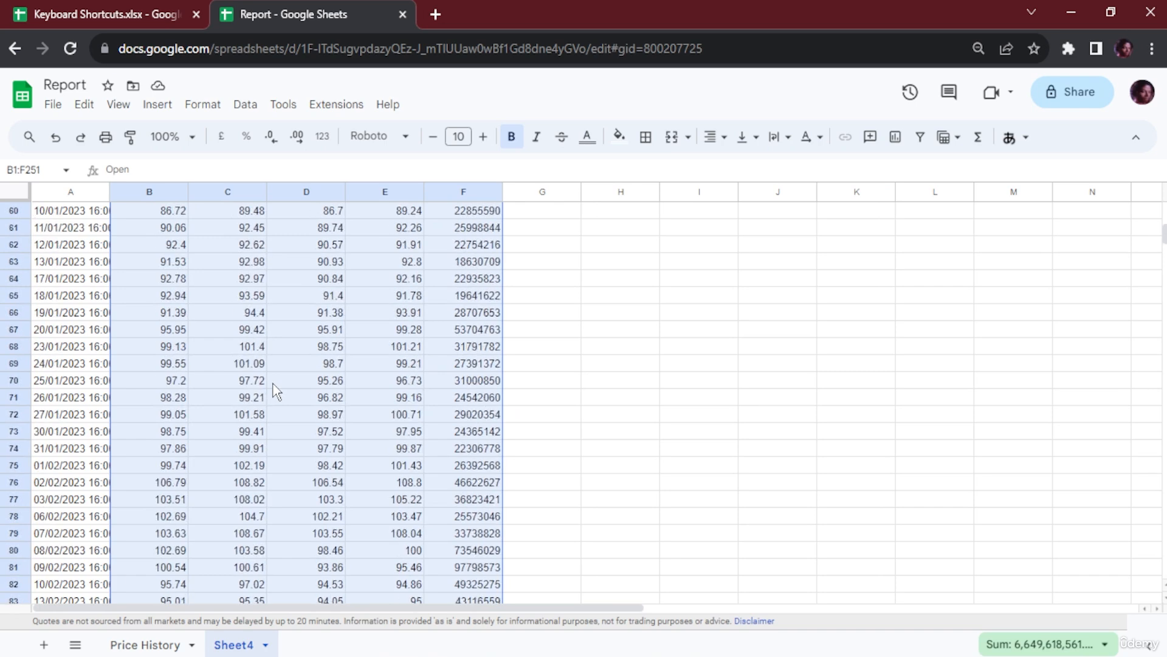
scroll(273, 392, "up", 6)
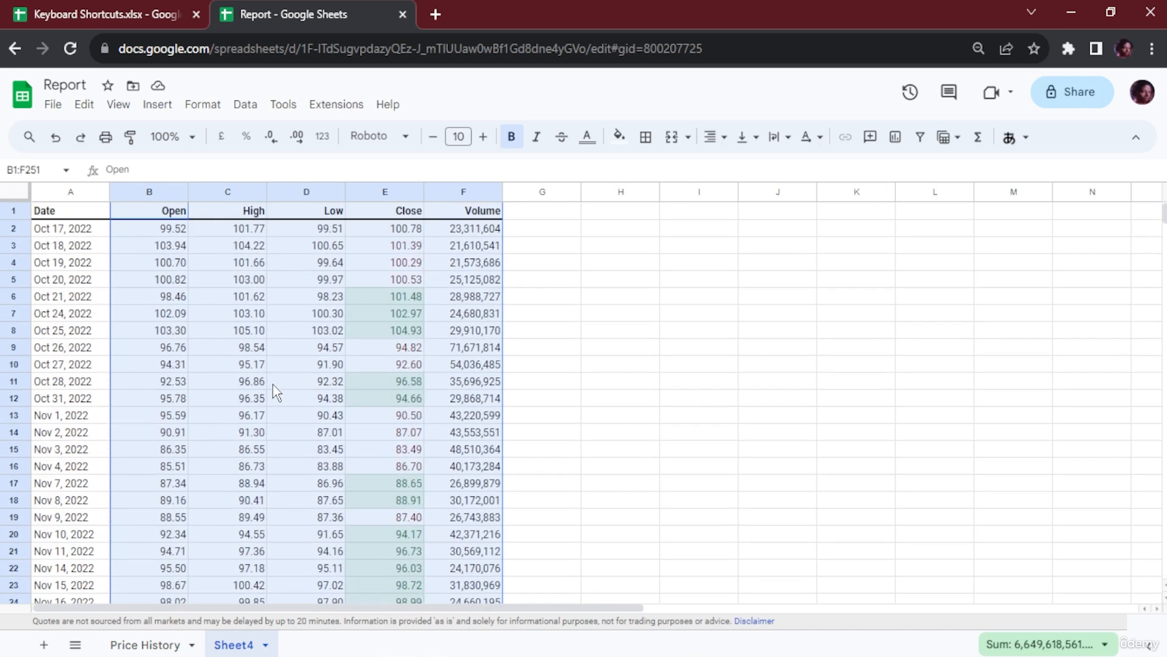
key("ctrl+c")
Step: Add a new sheet, paste the copied price data at A1, and look through the pasted rows
left_click(44, 645)
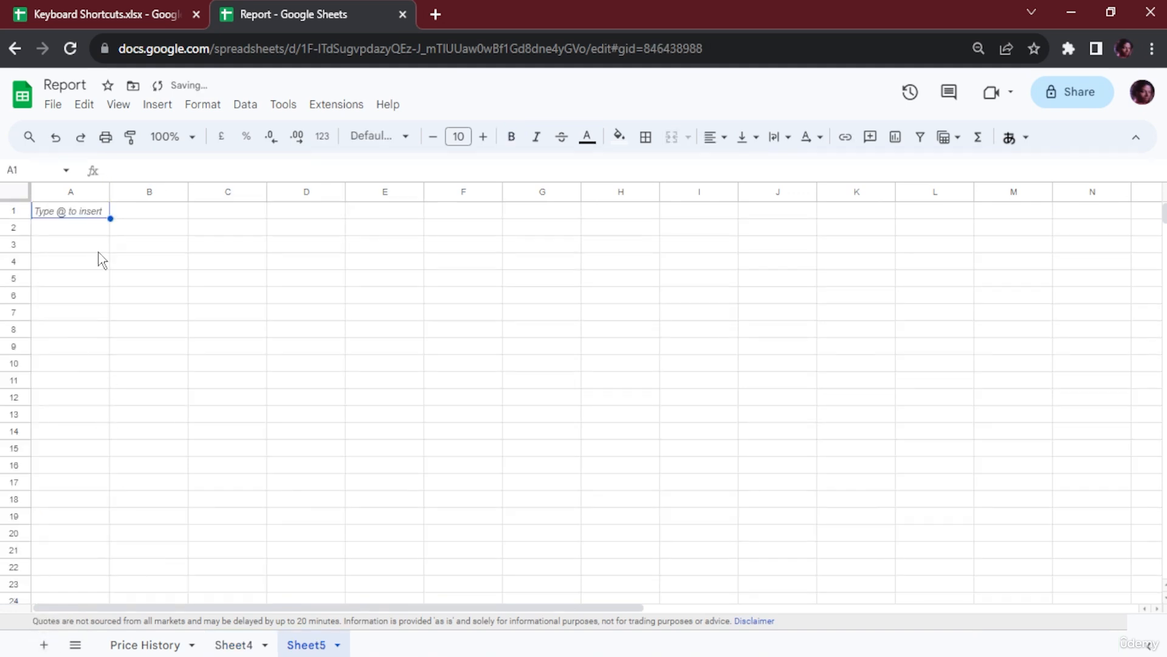
key("ctrl+v")
left_click(674, 313)
scroll(207, 304, "down", 7)
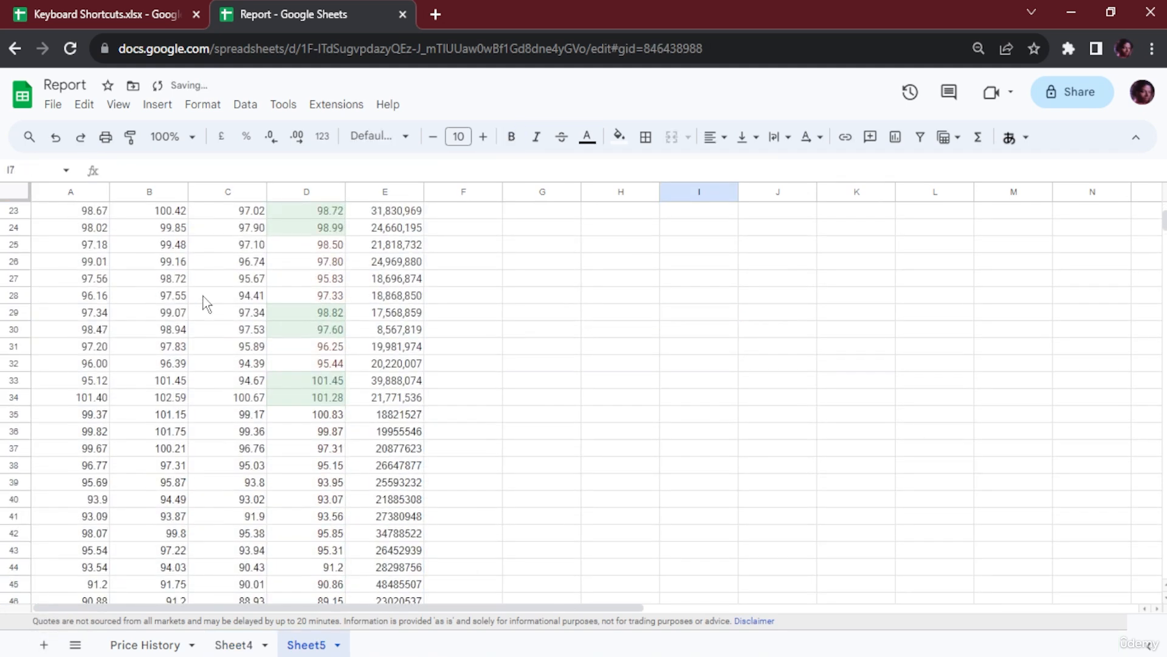
scroll(206, 301, "down", 15)
scroll(209, 334, "up", 12)
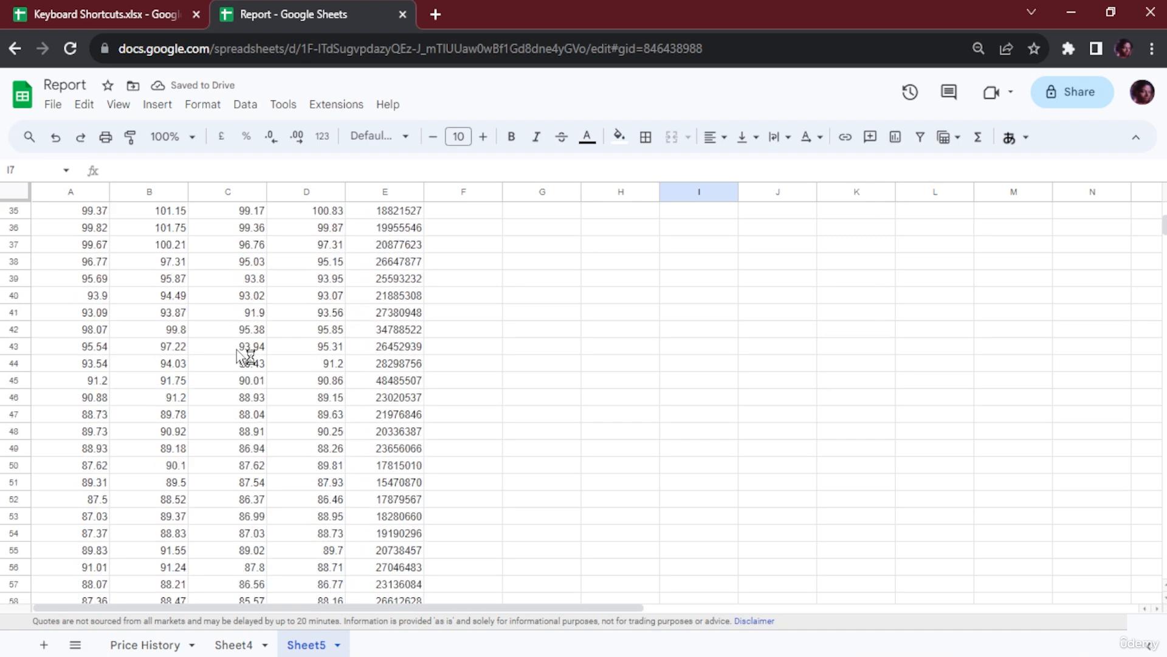
scroll(238, 351, "up", 11)
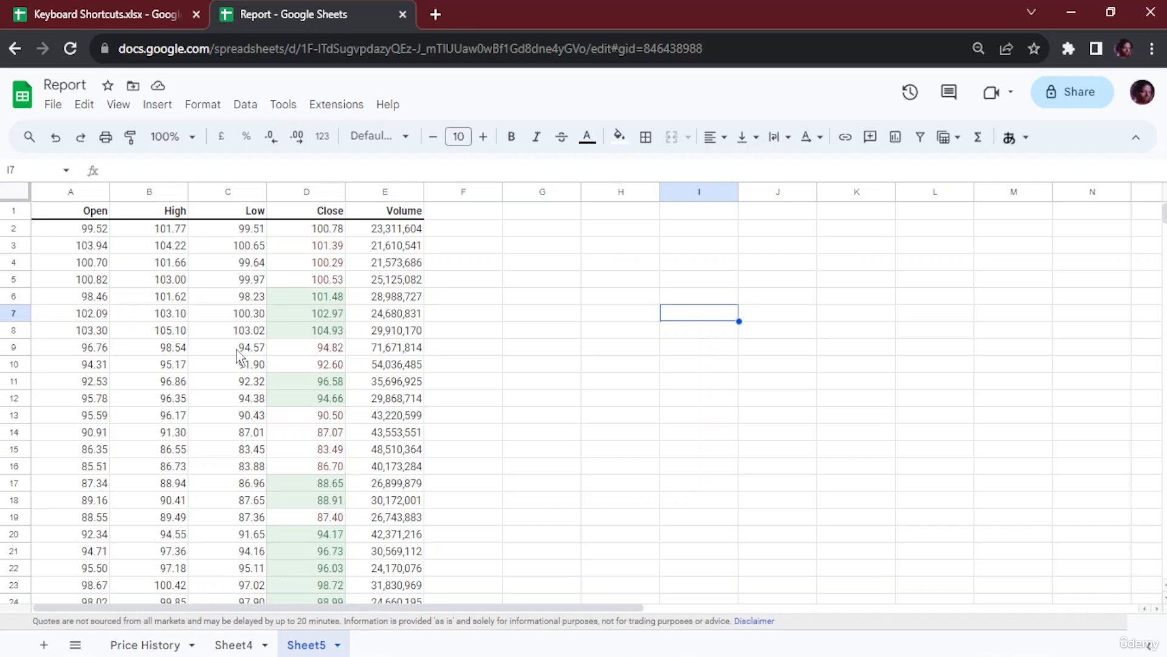
Step: Return to Sheet4, open cell B4 for editing, and leave it without entering anything
left_click(233, 644)
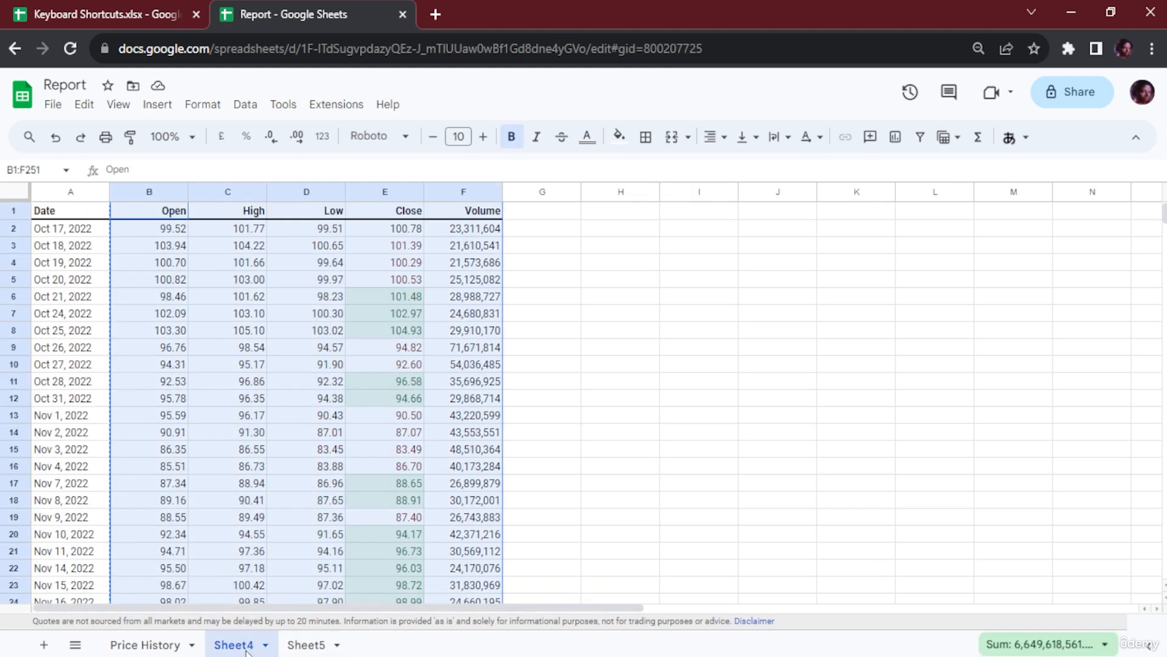
left_click(636, 350)
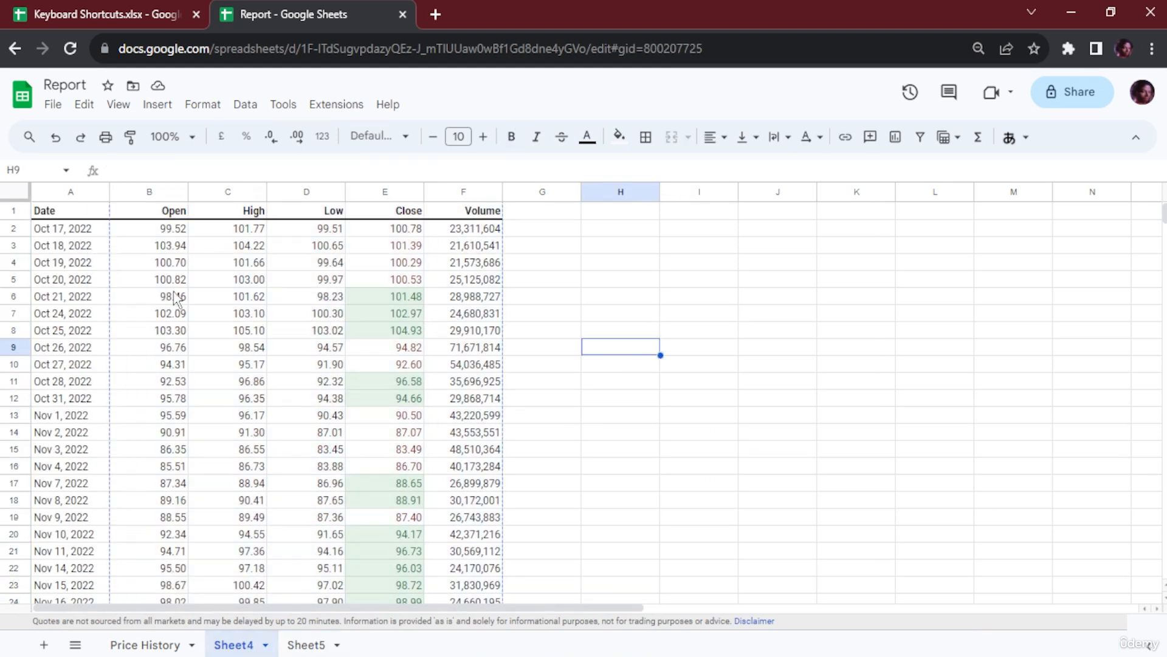
left_click(171, 262)
double_click(171, 262)
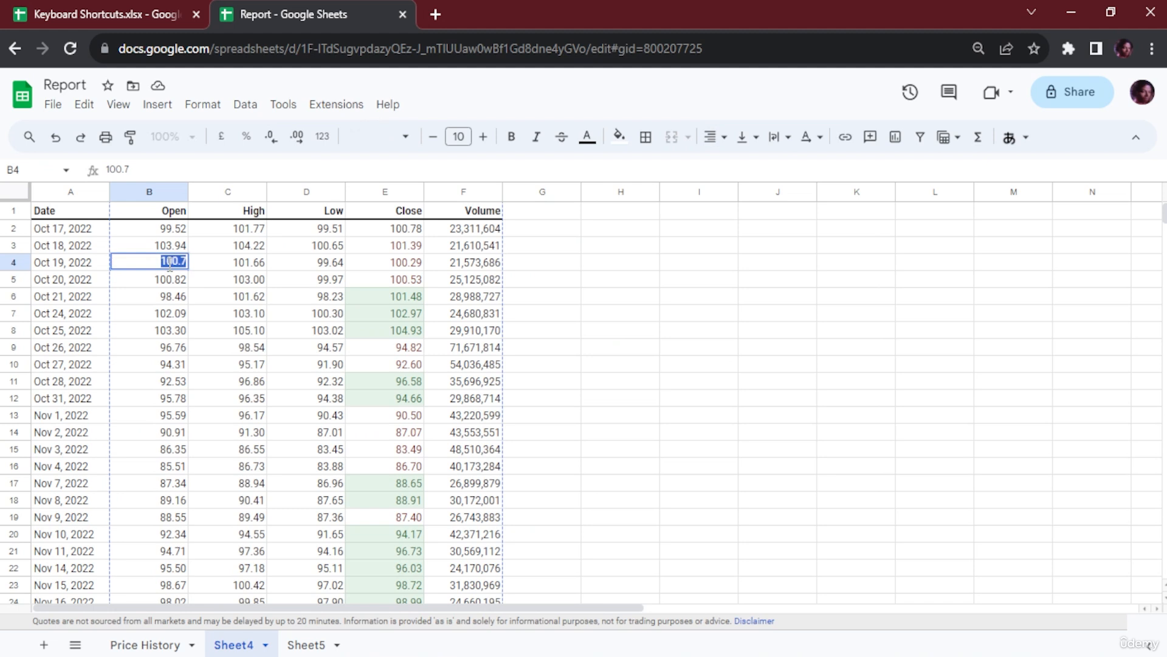
left_click(586, 372)
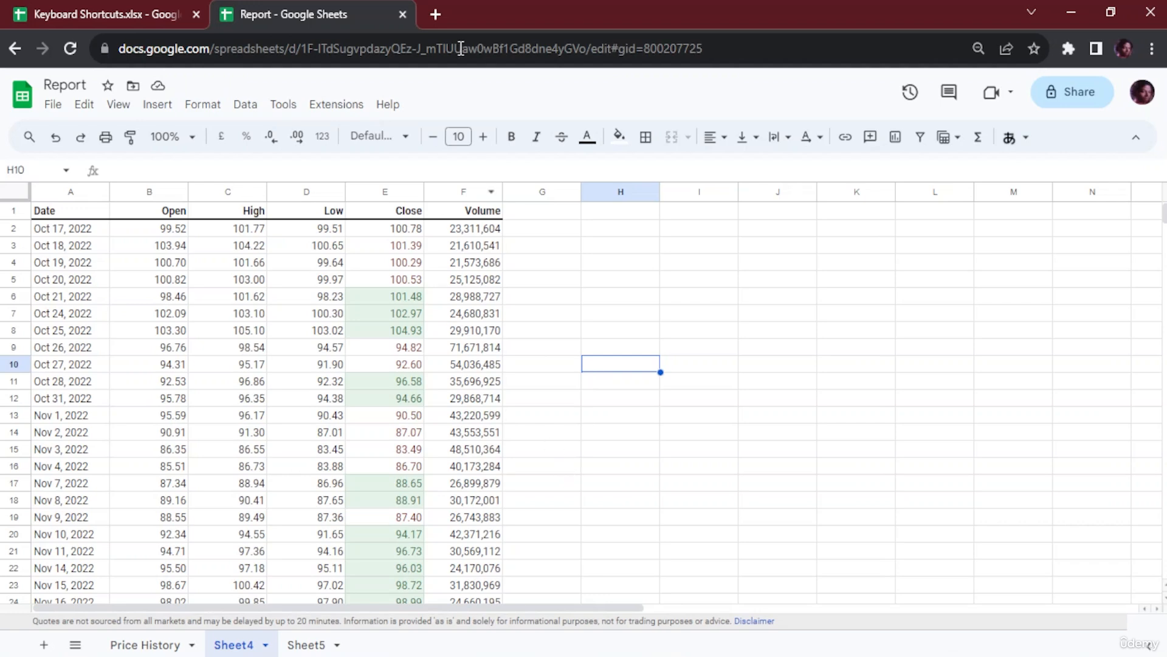
Step: Search the web for "worksheets" in a new browser tab
left_click(439, 13)
left_click(414, 57)
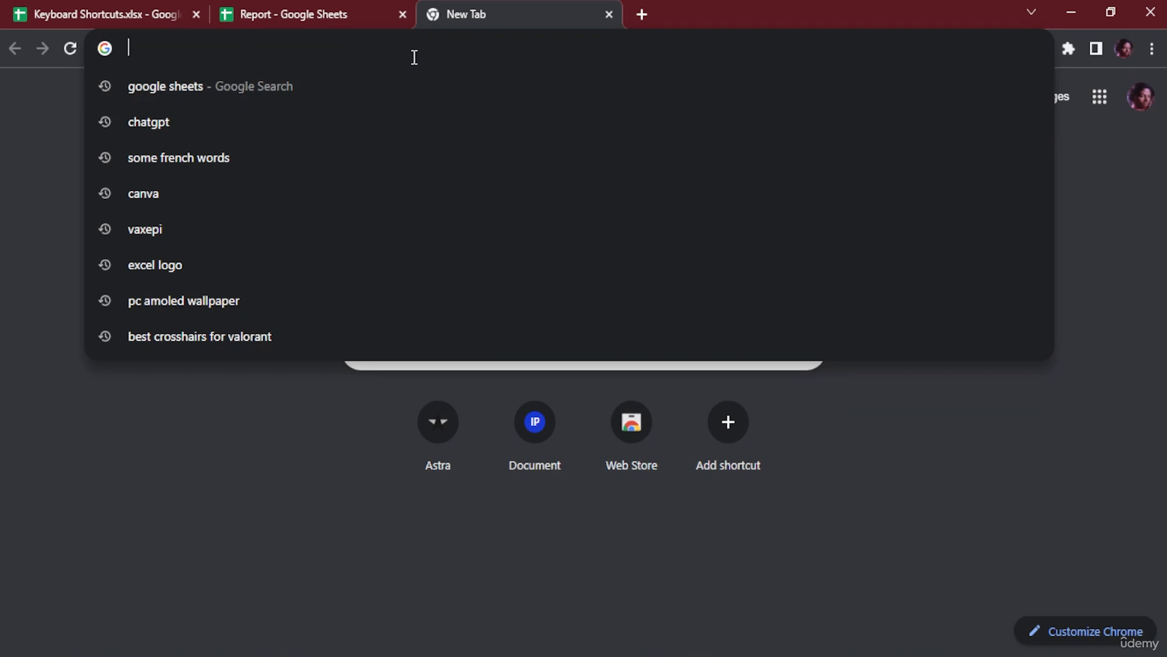
type("wo")
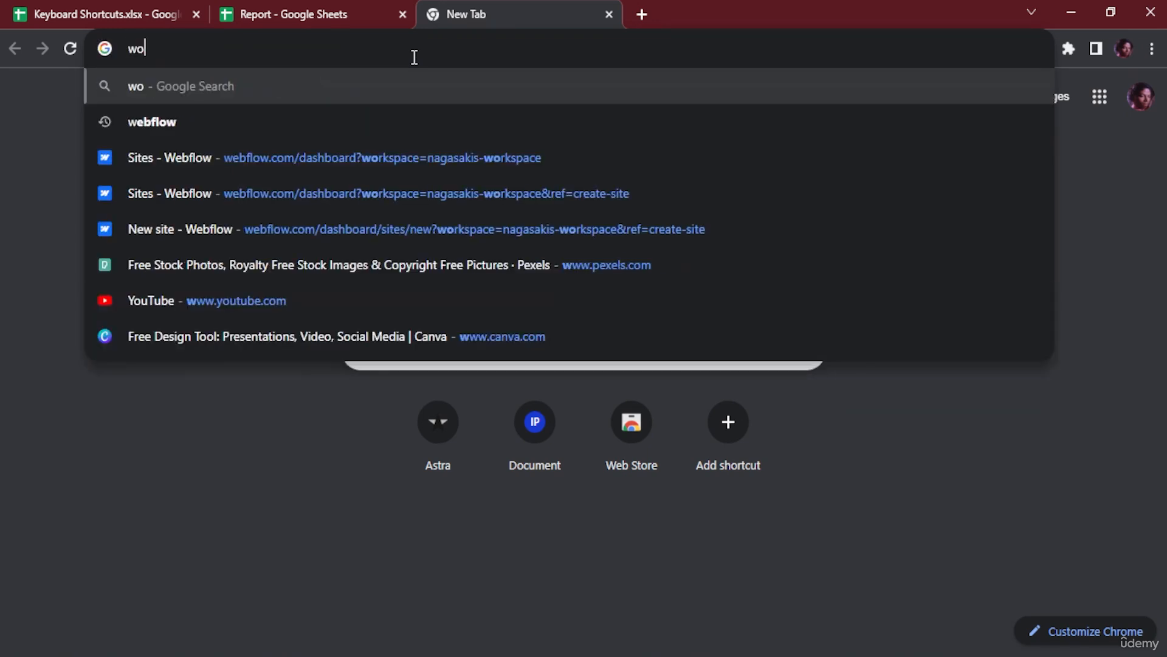
type("rksheets")
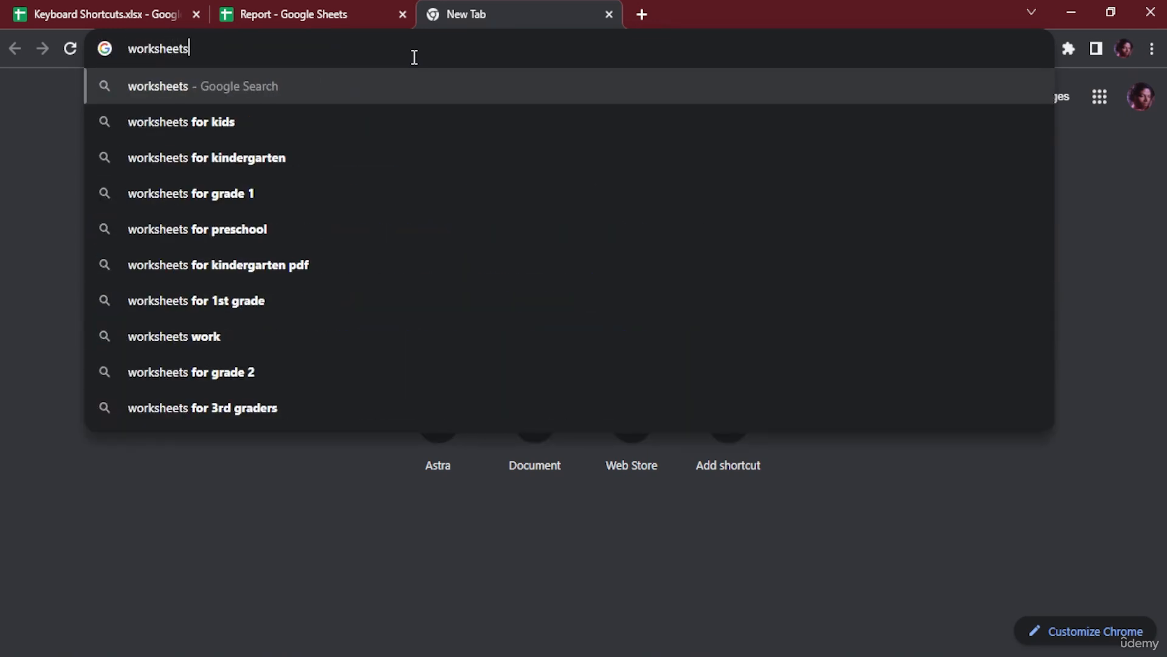
key("Return")
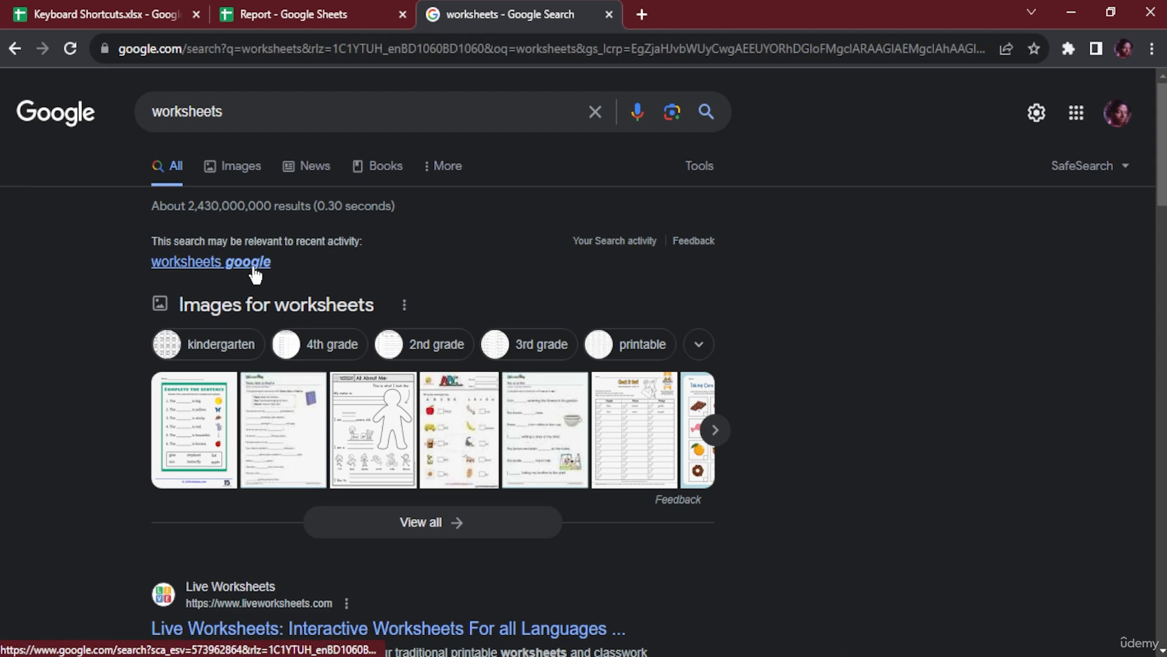
Step: Open the Live Worksheets website from the search results and look over its homepage
scroll(259, 304, "down", 3)
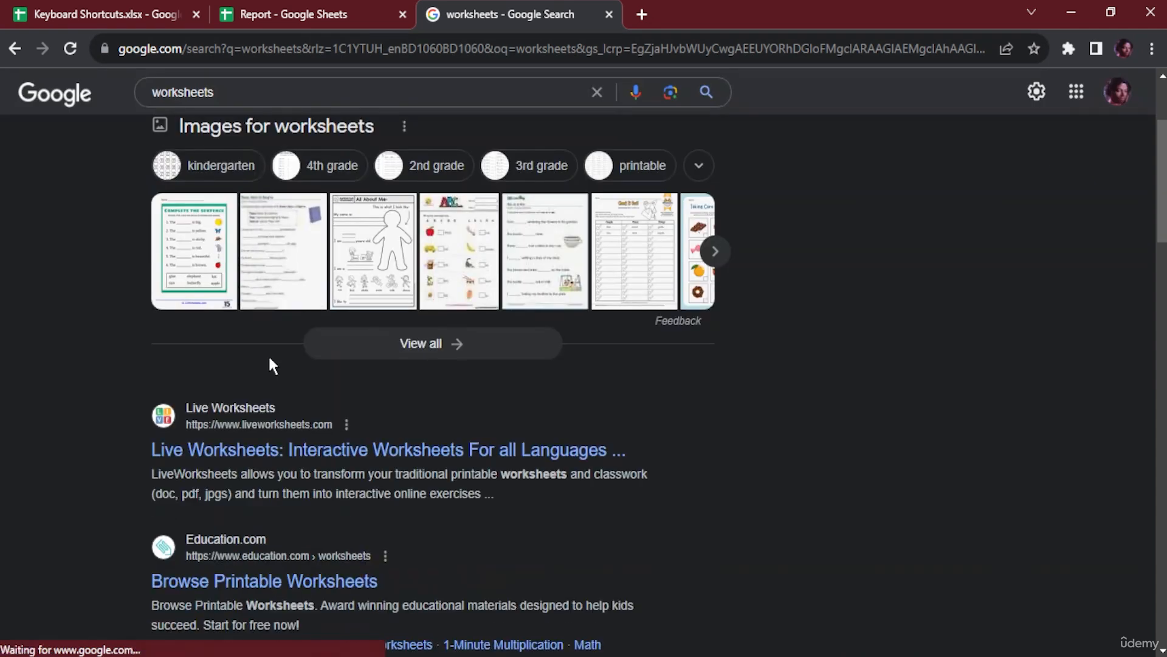
left_click(297, 450)
scroll(315, 453, "down", 5)
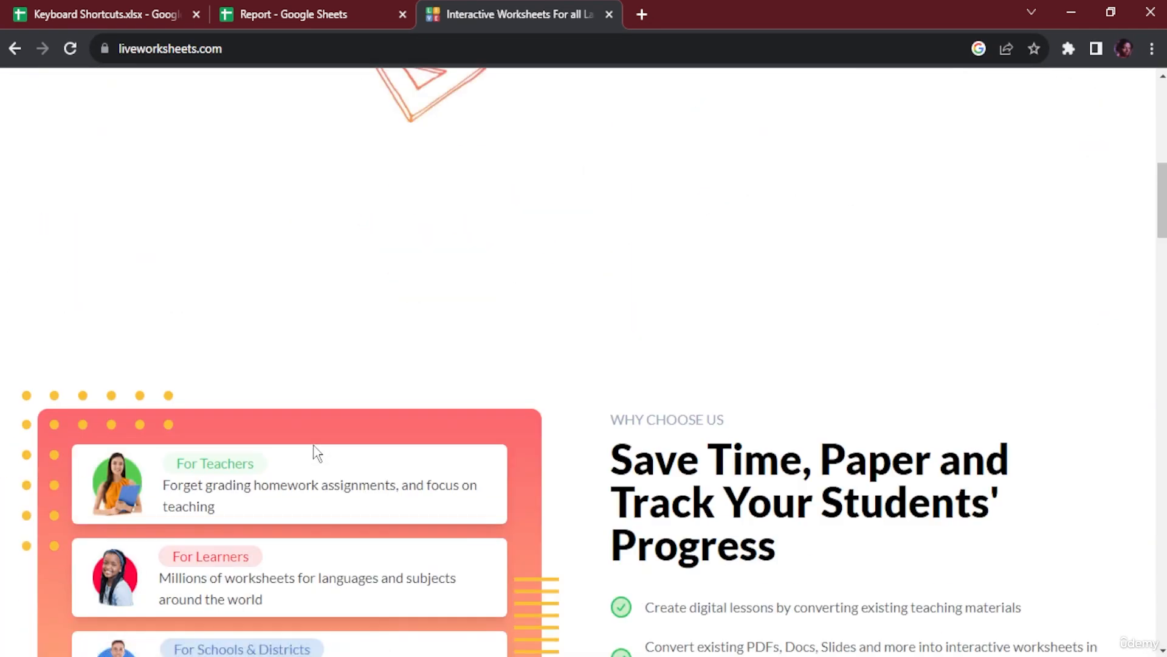
scroll(316, 450, "up", 7)
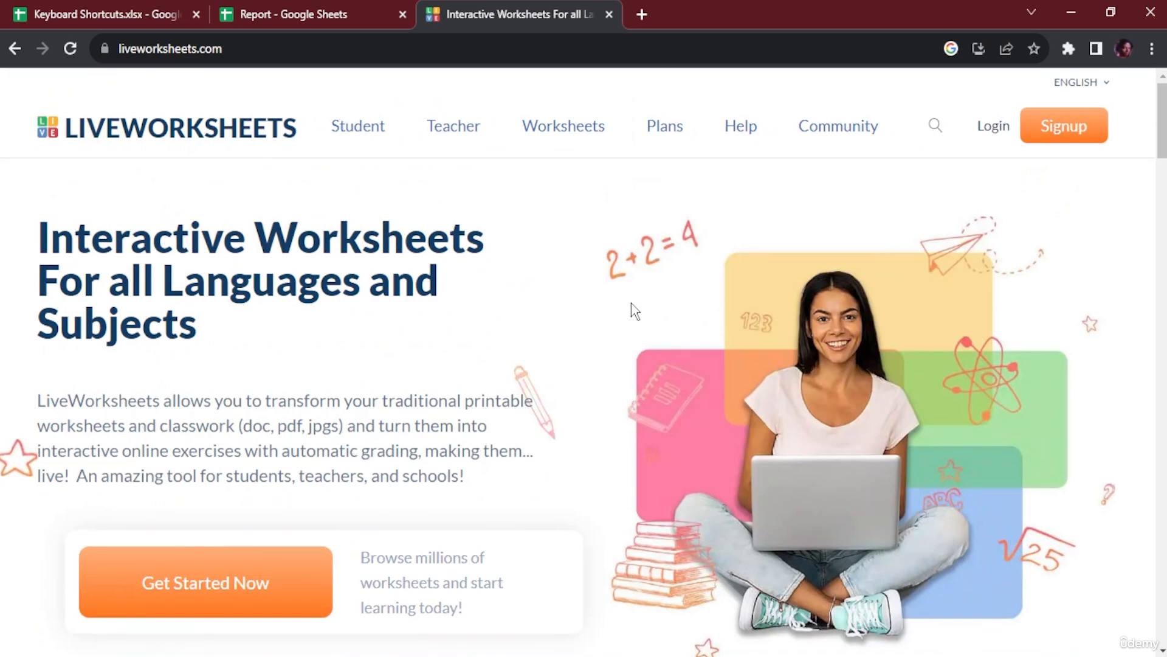
Step: Copy the Live Worksheets page address and switch back to the Report spreadsheet
left_click(1009, 51)
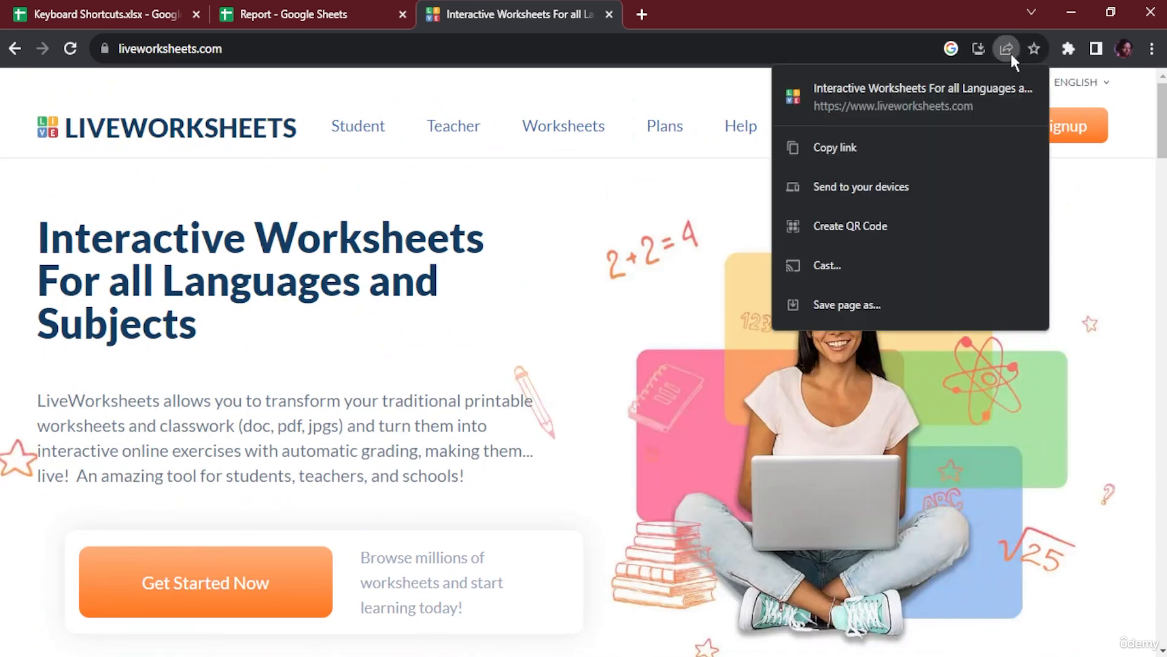
left_click(870, 152)
left_click(237, 50)
key("ctrl+c")
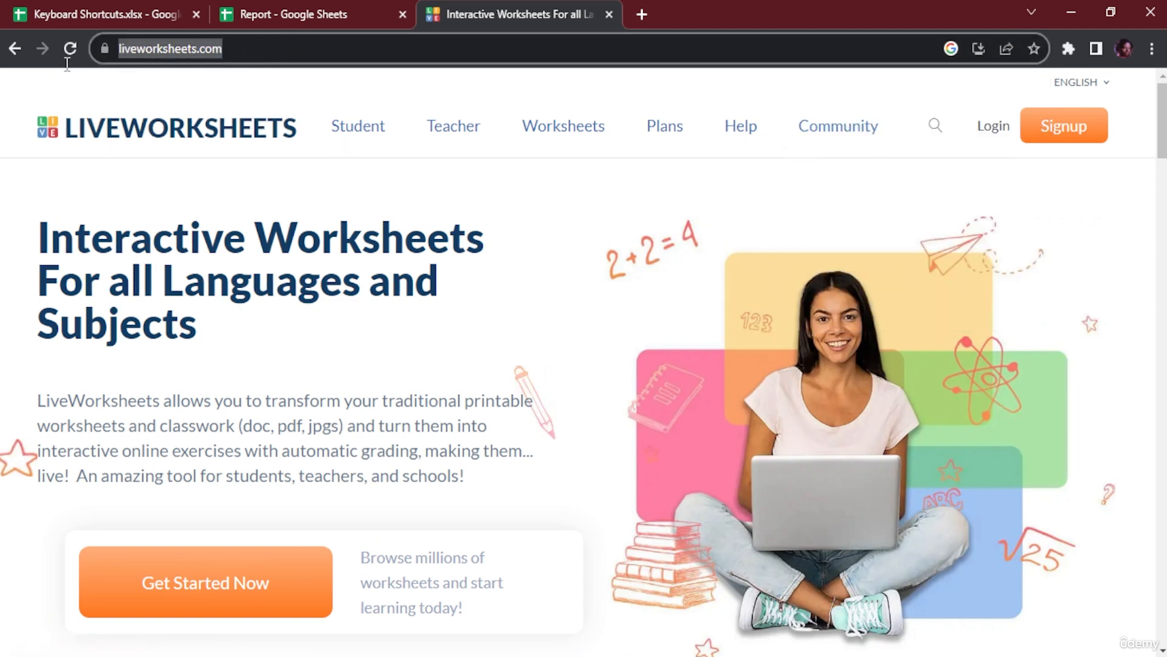
left_click(317, 27)
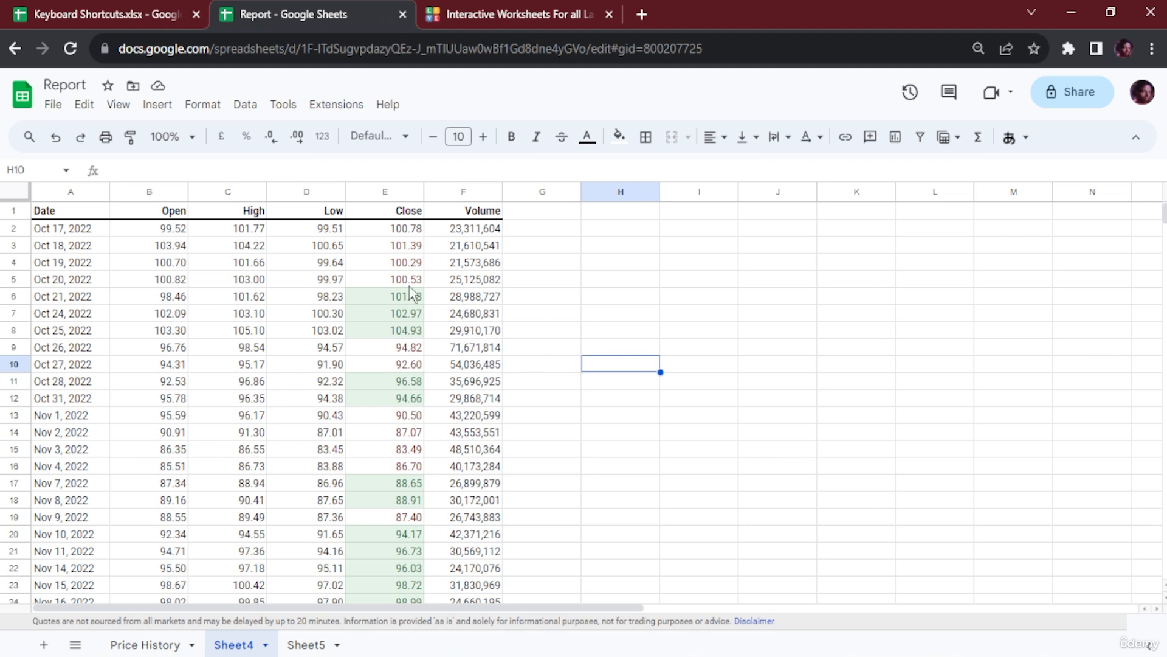
left_click(164, 294)
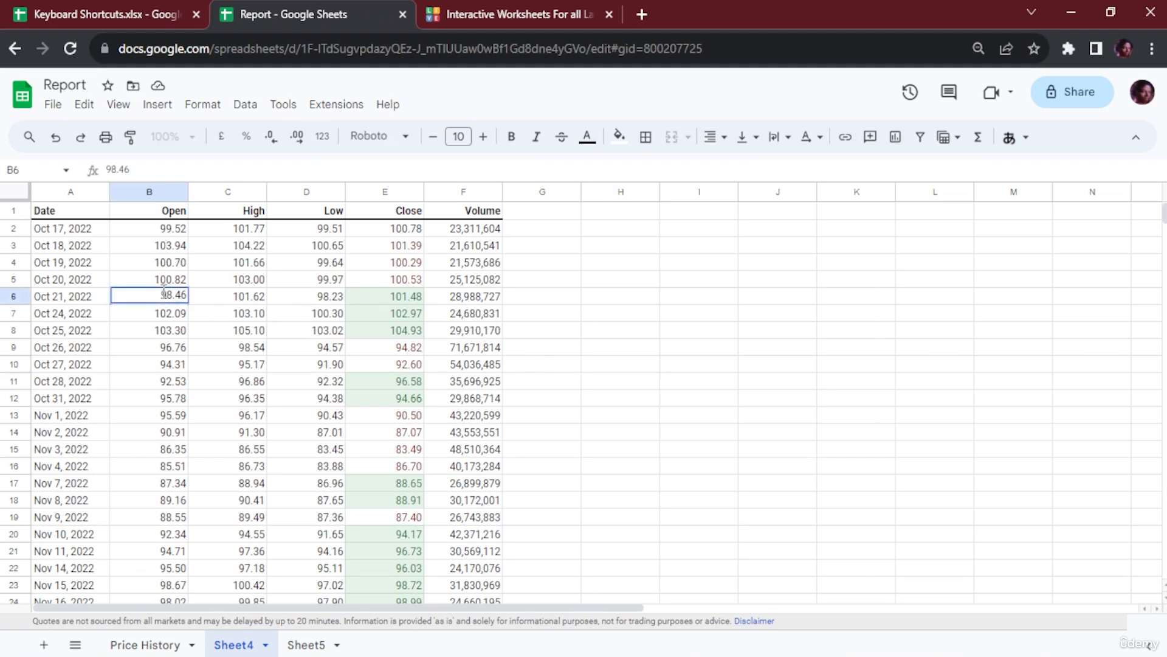
key("BackSpace")
key("BackSpace")
key("BackSpace")
key("BackSpace")
key("BackSpace")
key("ctrl+z")
left_click(157, 104)
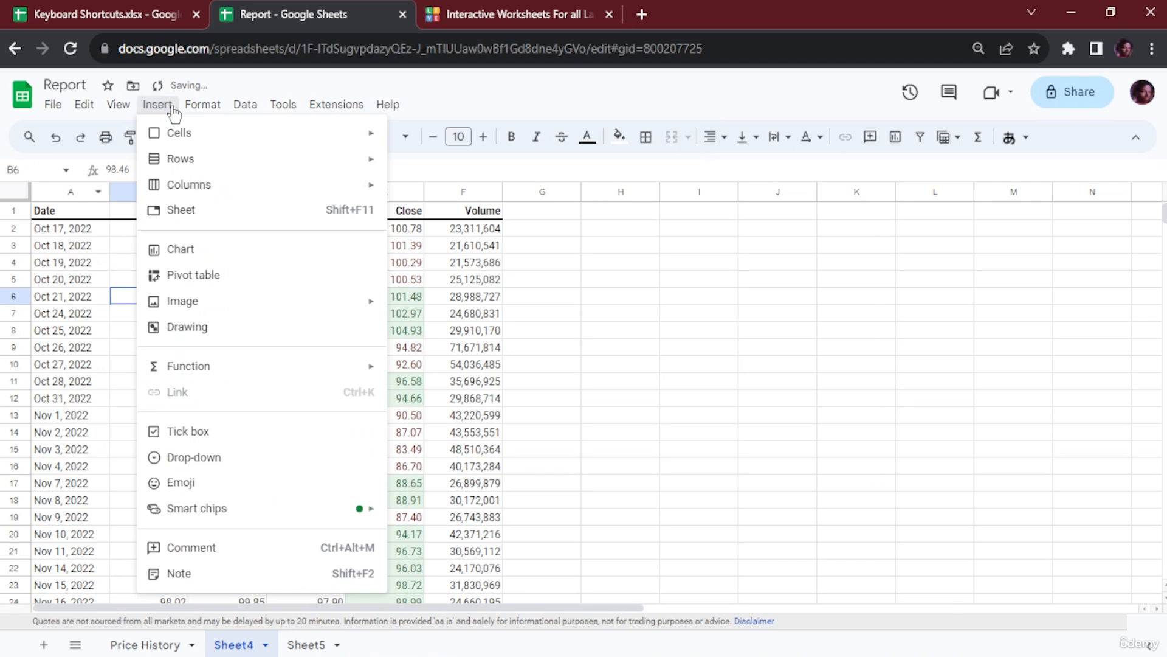
mouse_move(92, 115)
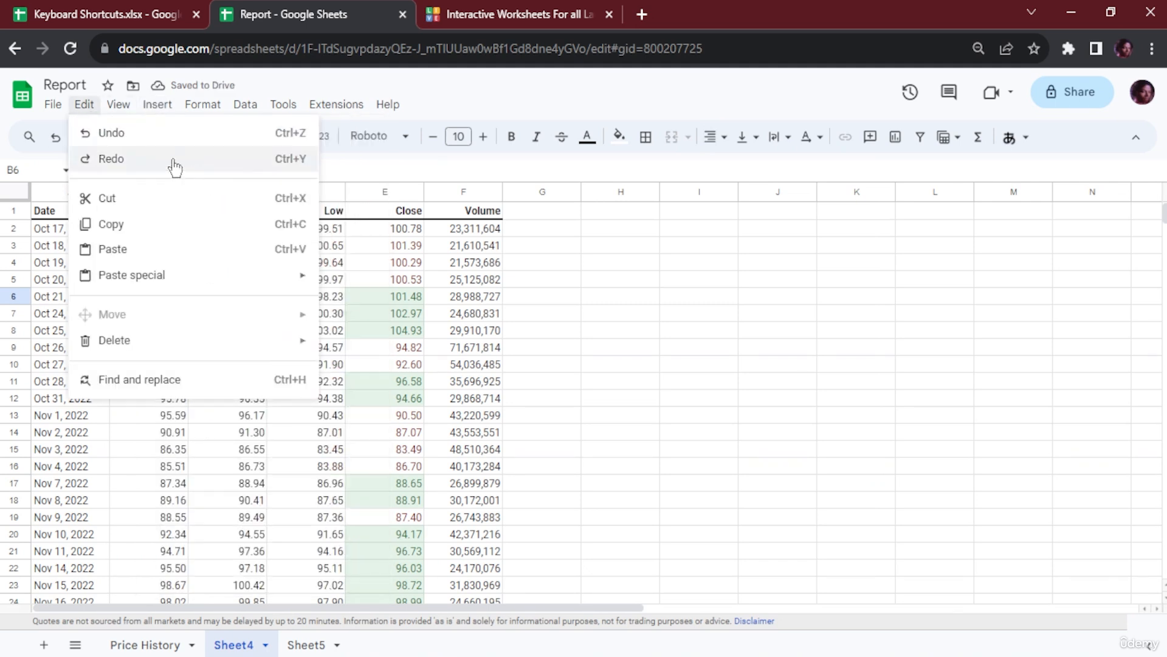
left_click(337, 170)
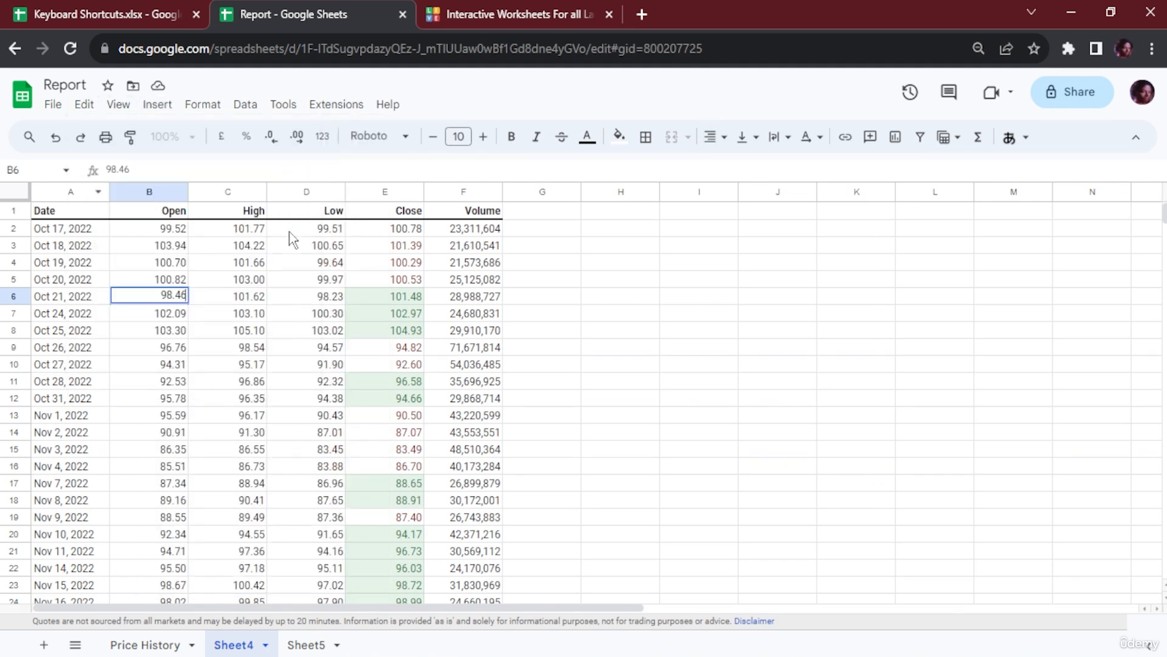
key("BackSpace")
key("BackSpace")
key("BackSpace")
key("BackSpace")
key("BackSpace")
key("ctrl+k")
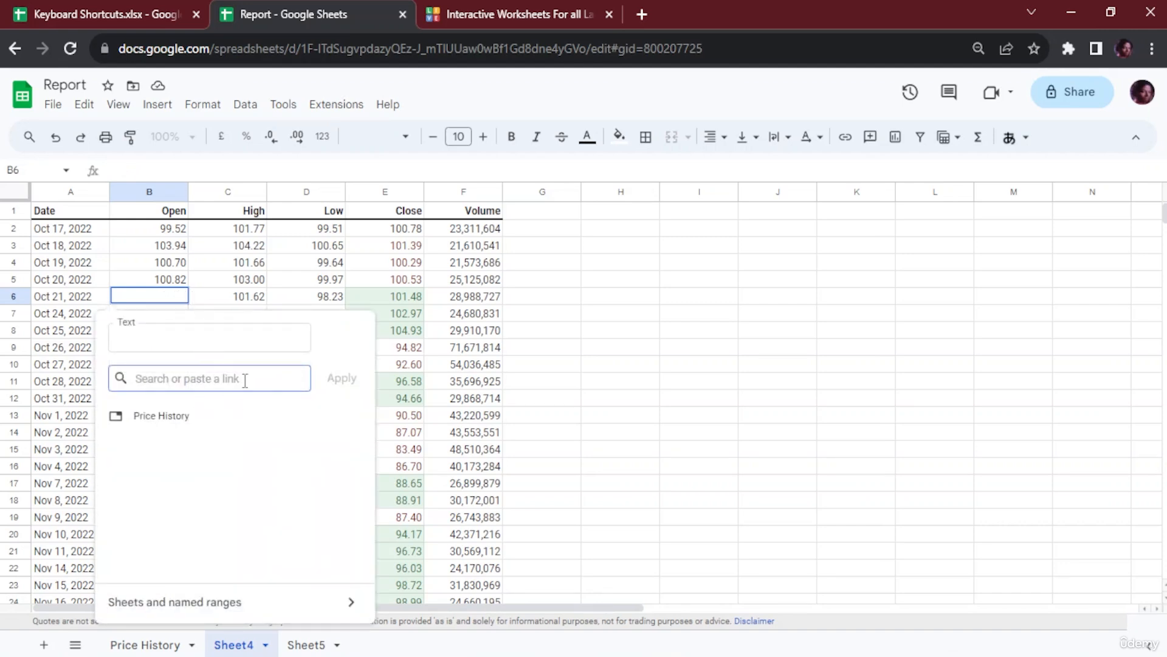
key("ctrl+v")
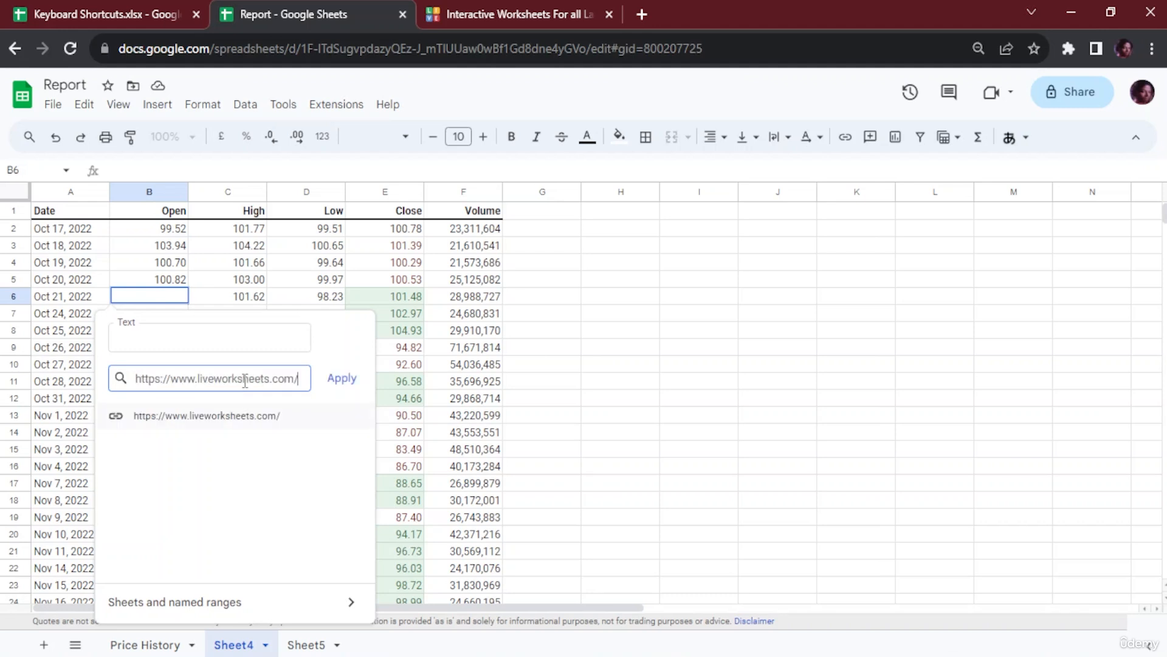
left_click(327, 386)
left_click(608, 331)
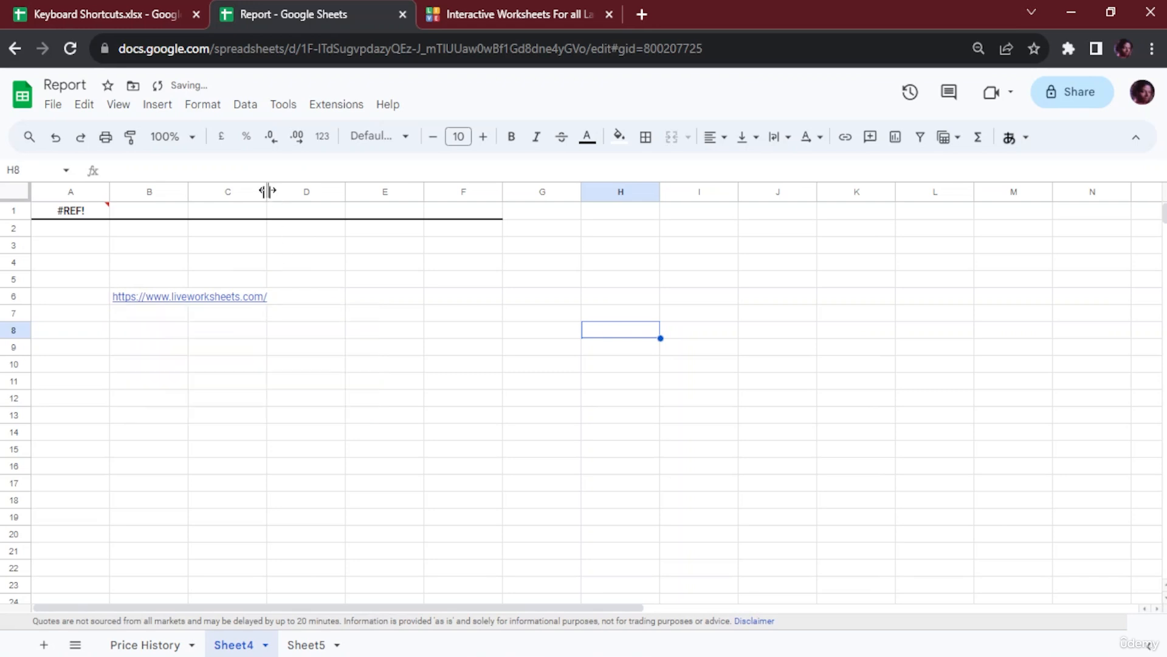
mouse_move(250, 299)
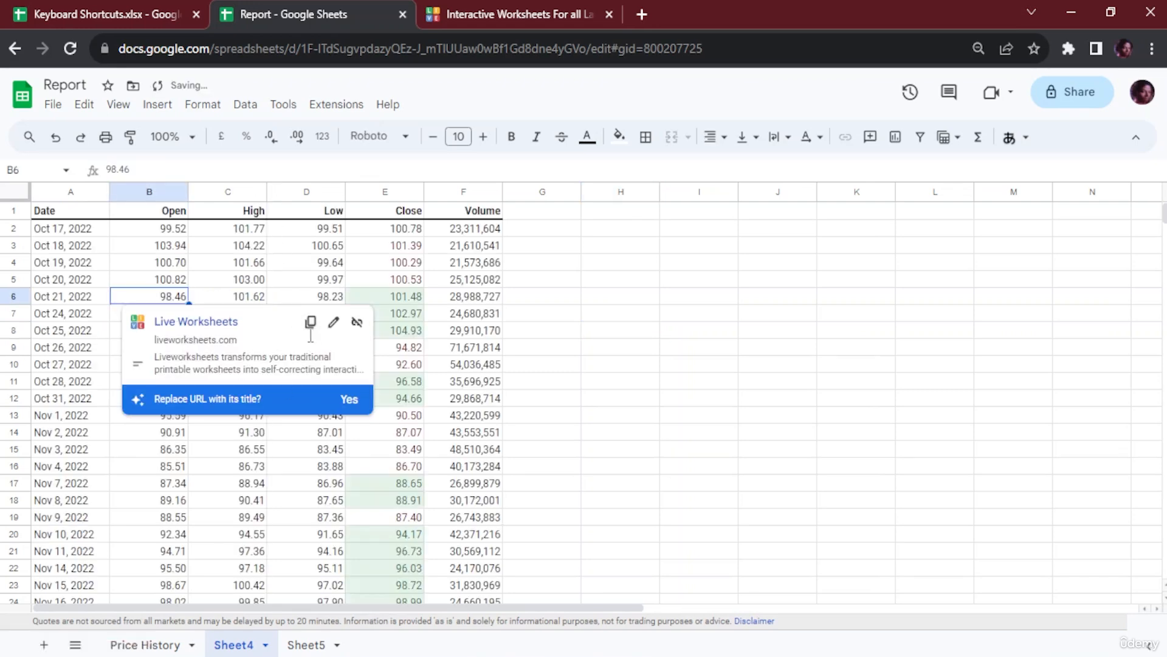
key("ctrl+z")
Step: Switch to Sheet5 and clear the contents of cell E9 in the Volume column
left_click(326, 648)
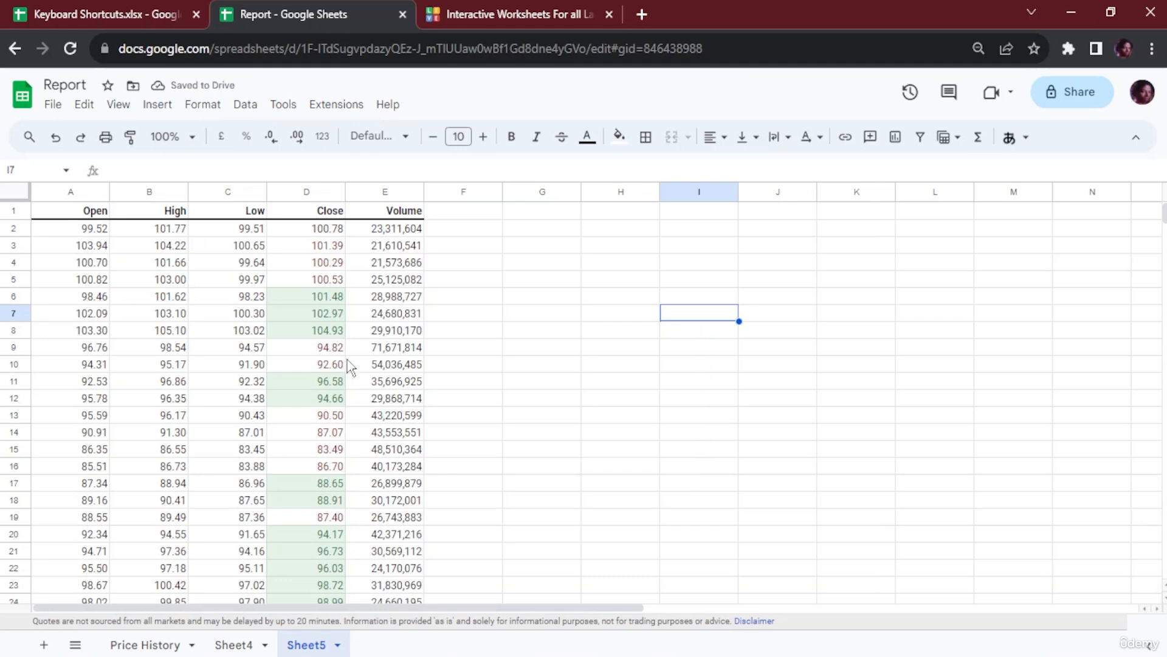
double_click(391, 347)
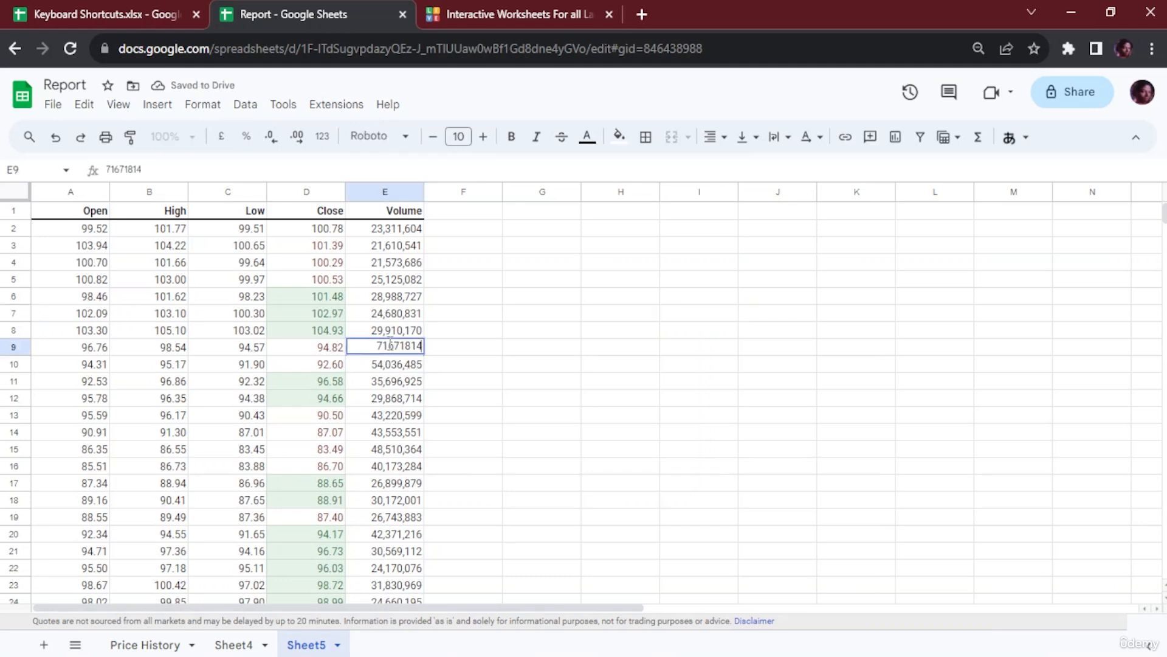
key("BackSpace")
key("BackSpace")
key("BackSpace")
key("BackSpace")
key("BackSpace")
key("BackSpace")
key("BackSpace")
key("BackSpace")
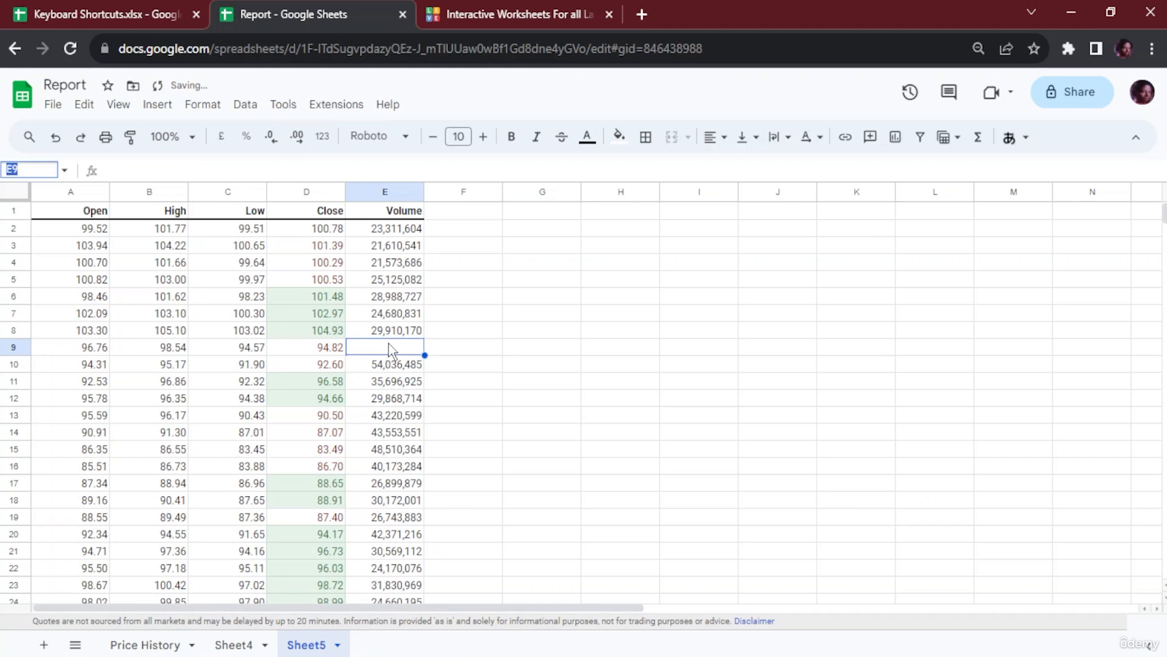
key("ctrl+k")
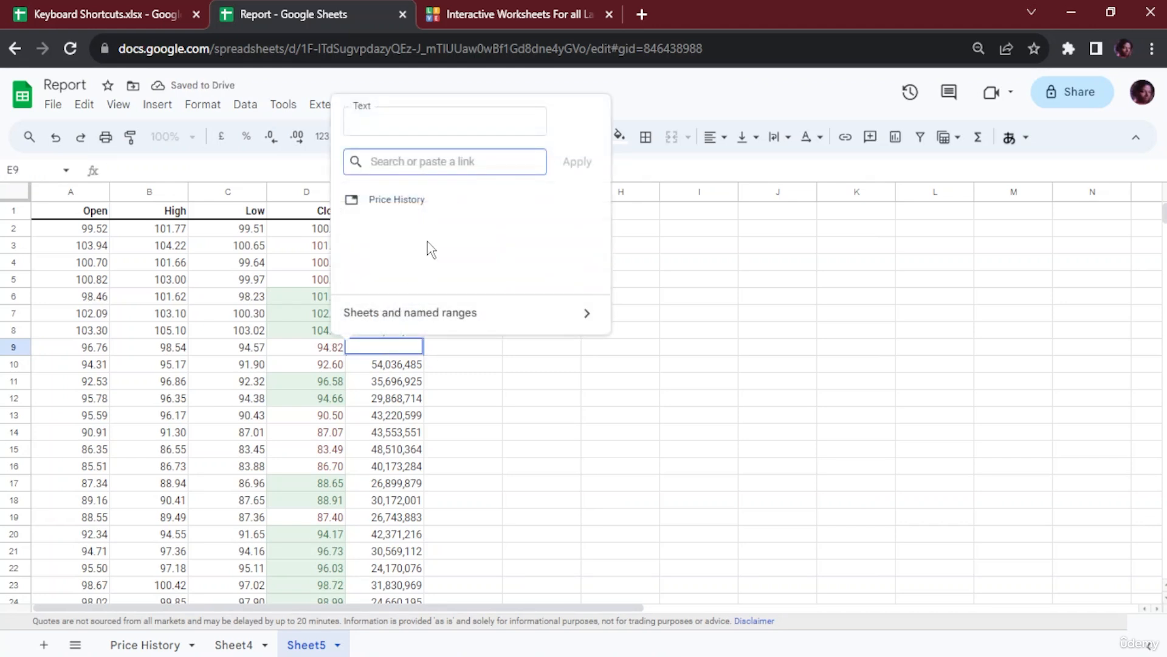
key("ctrl+v")
left_click(577, 161)
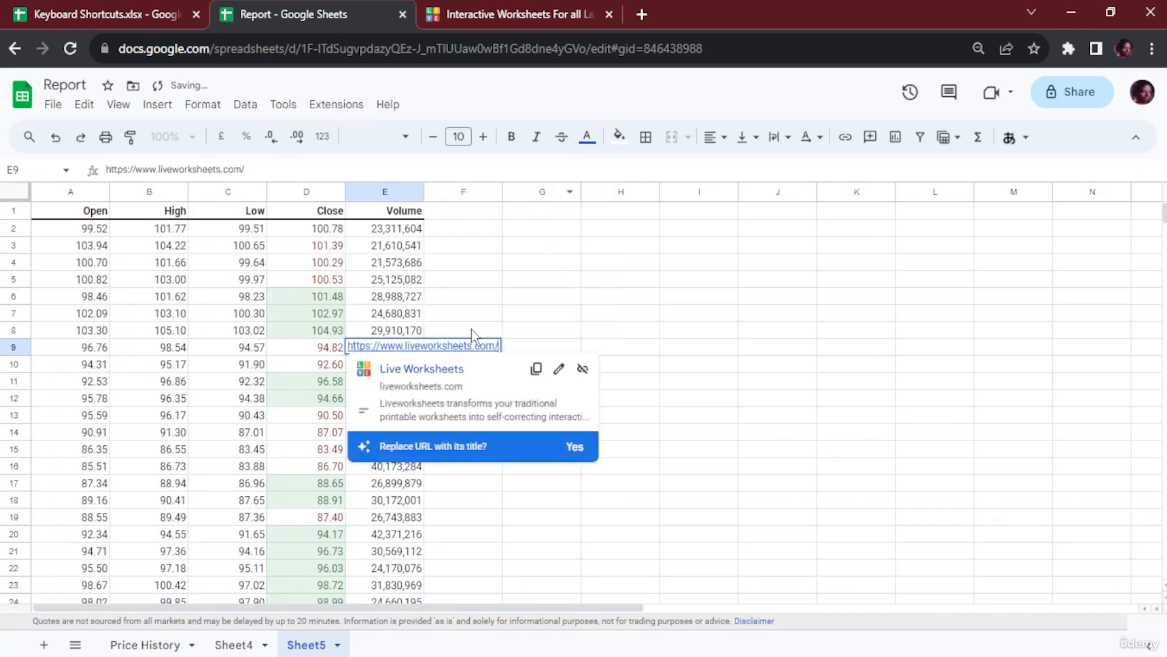
left_click(538, 315)
left_click(424, 348)
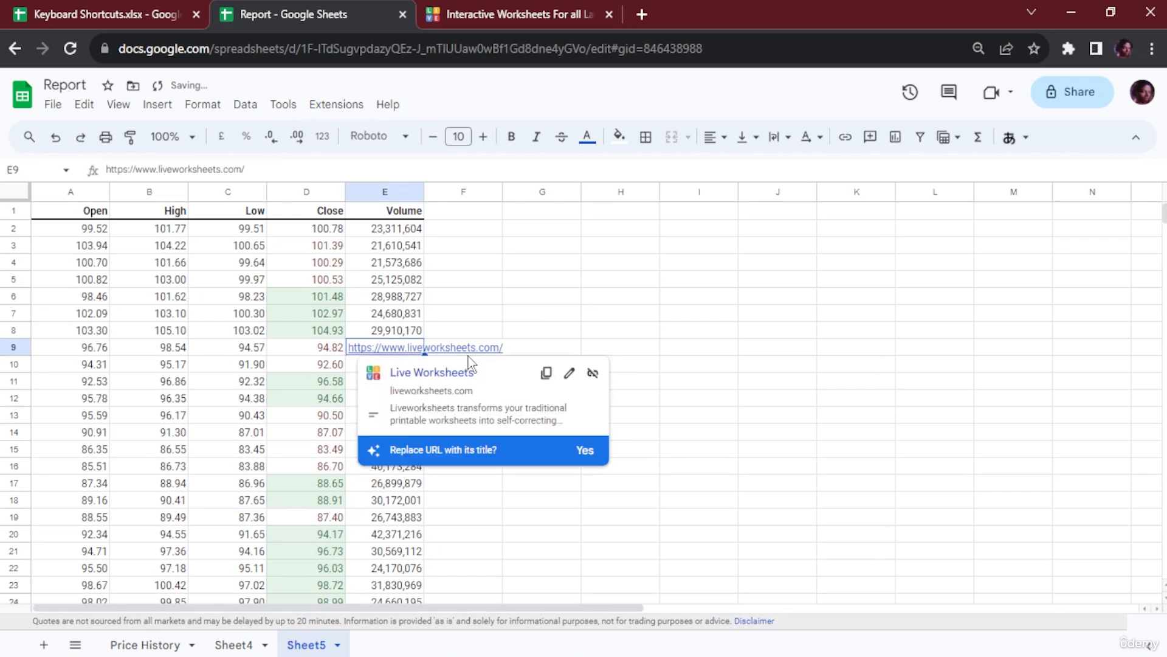
Step: Edit the link in cell E9 so that its display text is "Web"
left_click(570, 373)
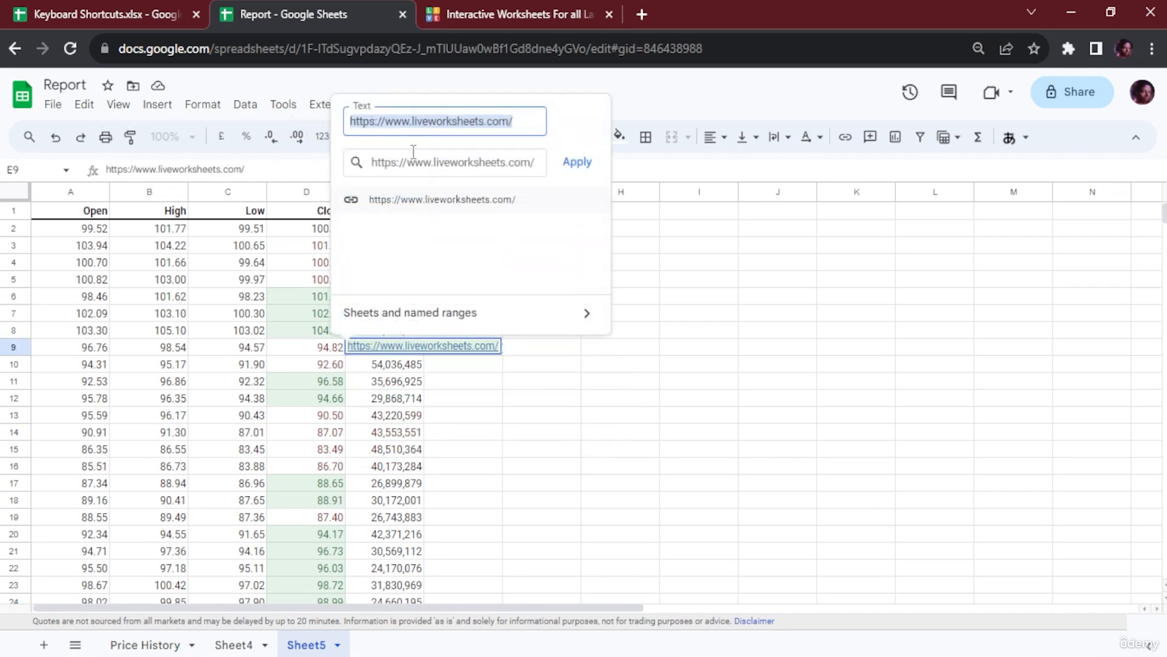
key("BackSpace")
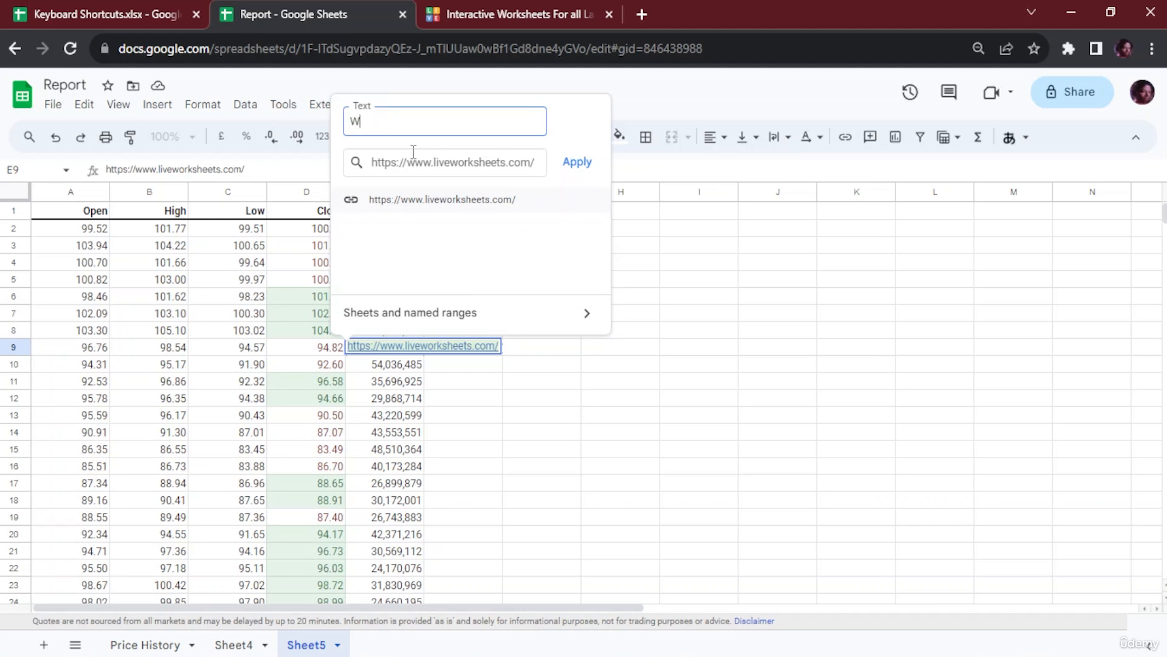
key("Return")
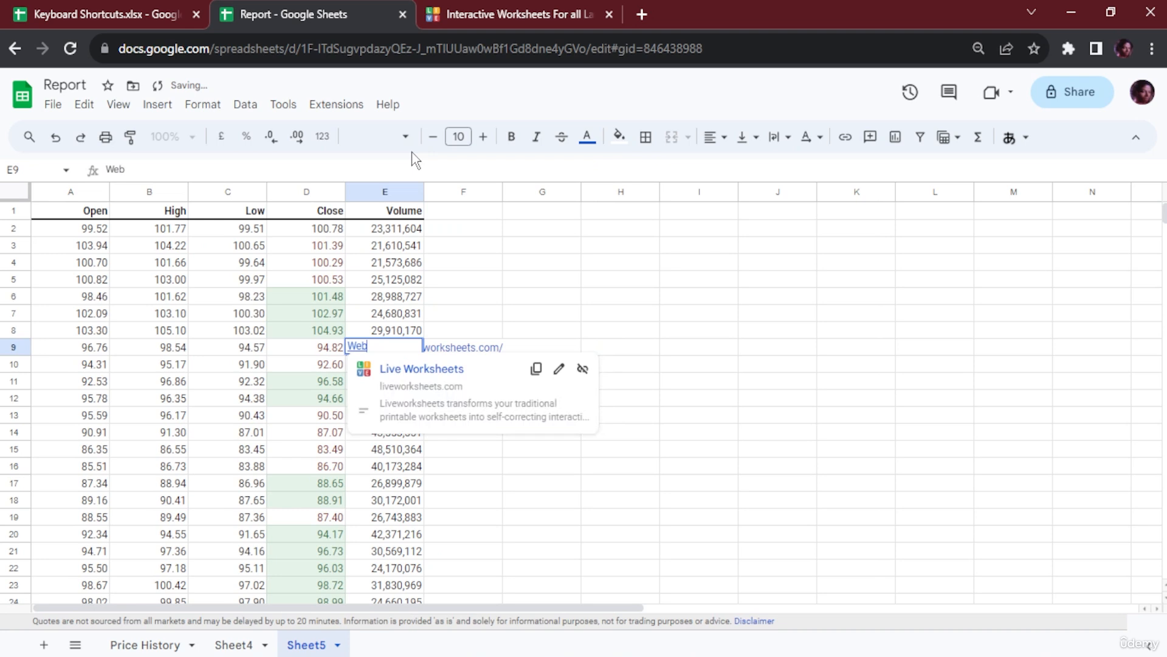
left_click(513, 314)
Step: Center the "Web" link horizontally in cell E9
double_click(376, 348)
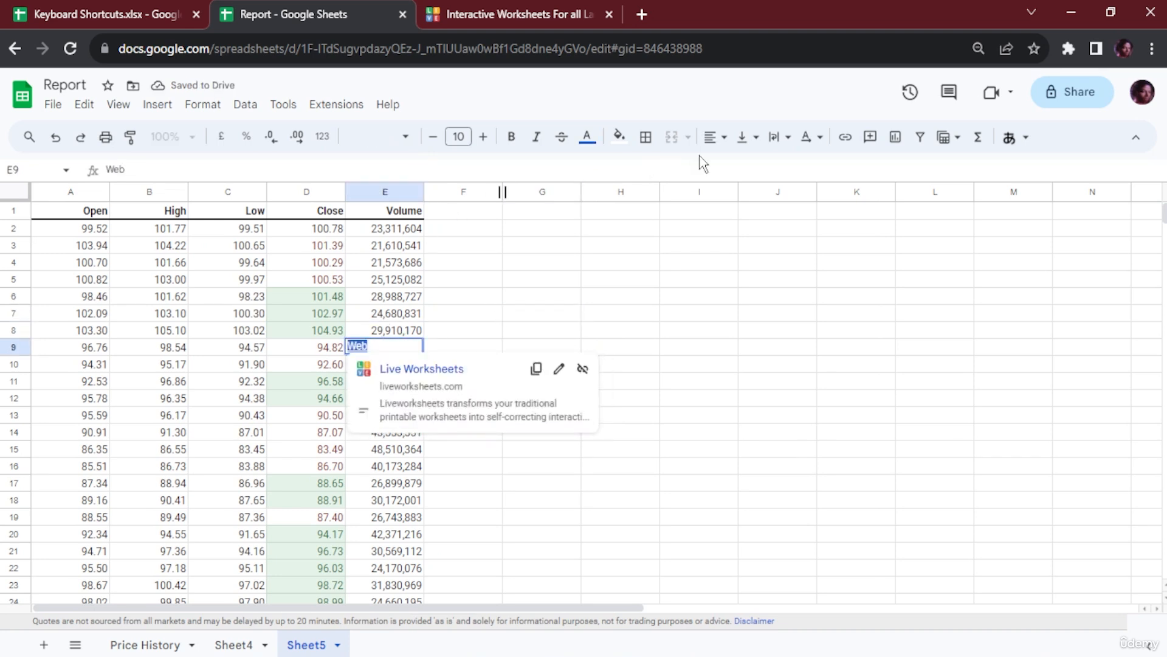
left_click(712, 137)
left_click(730, 170)
left_click(620, 278)
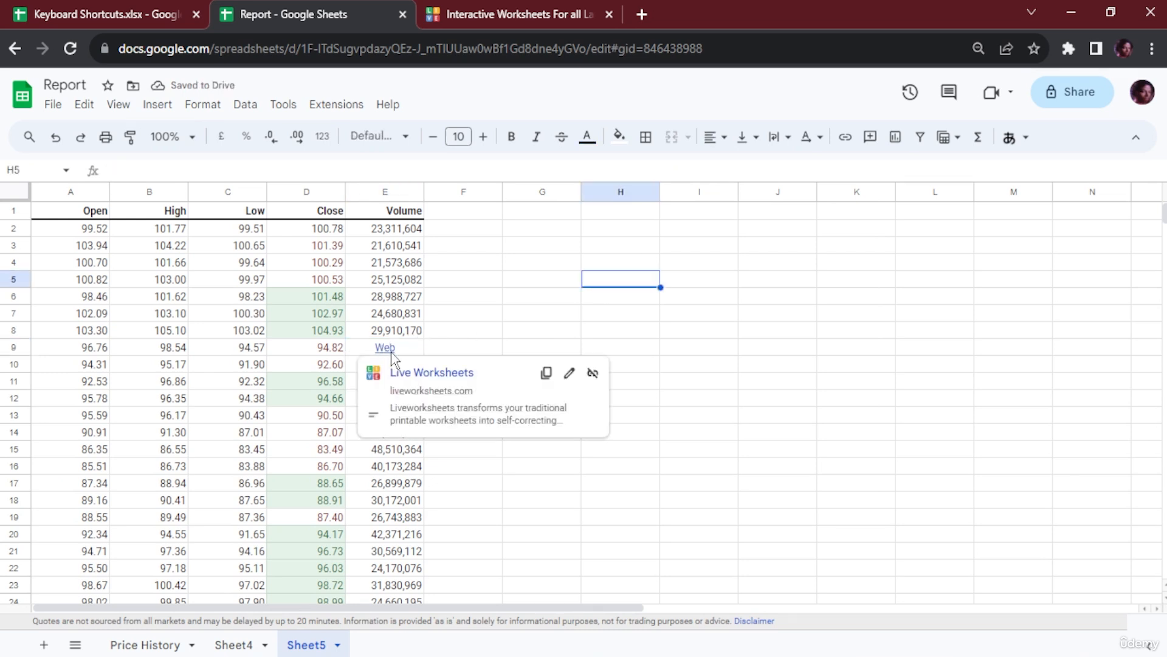
left_click(389, 351)
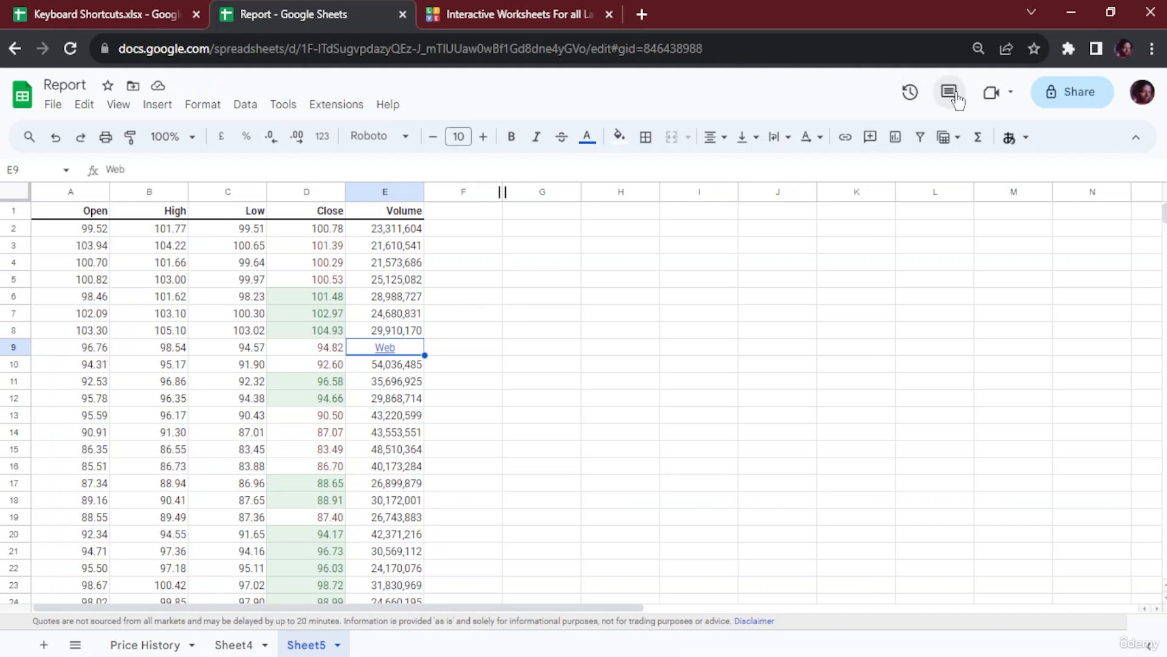
left_click(1012, 97)
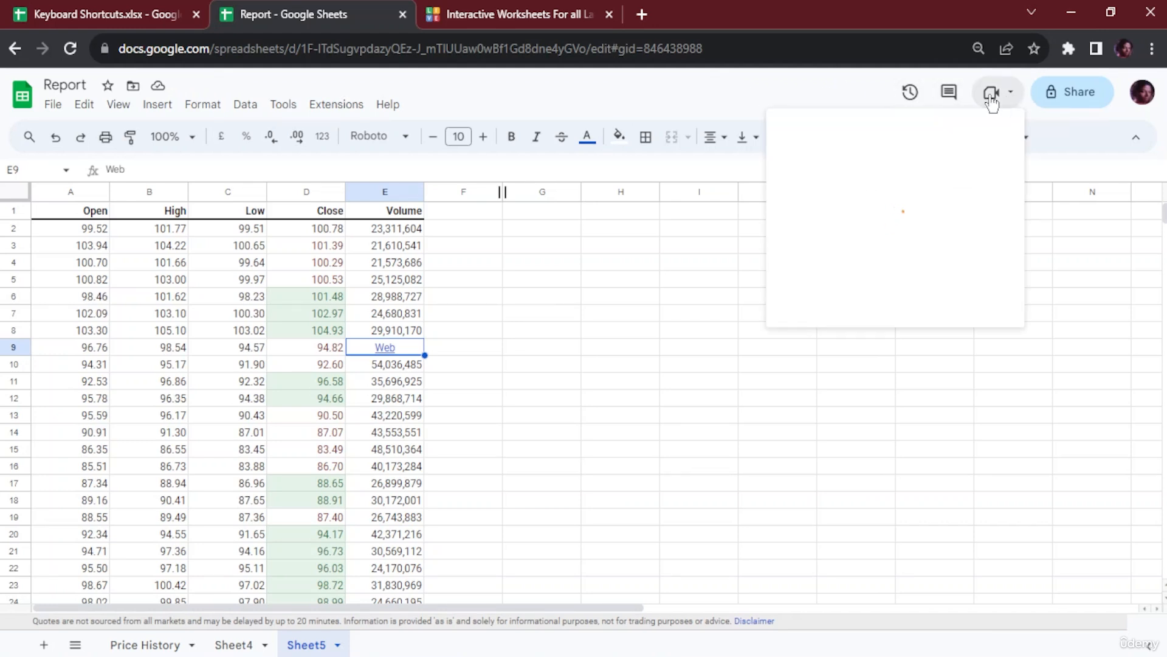
left_click(808, 100)
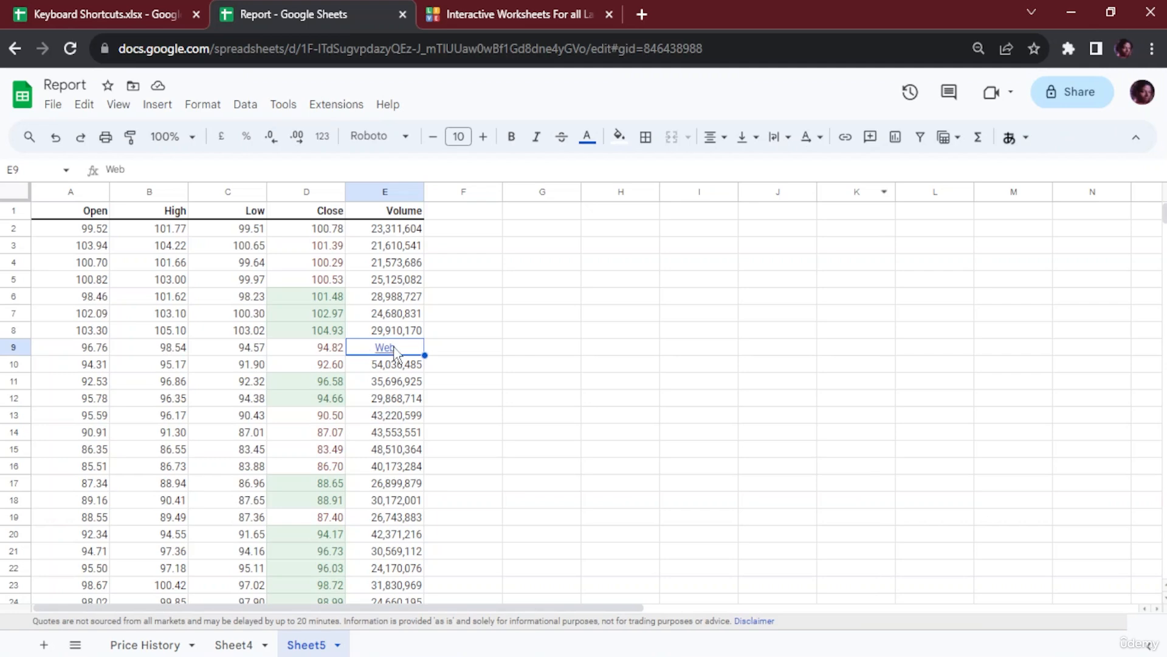
Step: Open the "Web" link from cell E9 to test it, and close both Live Worksheets tabs after returning to the Report spreadsheet
mouse_move(394, 348)
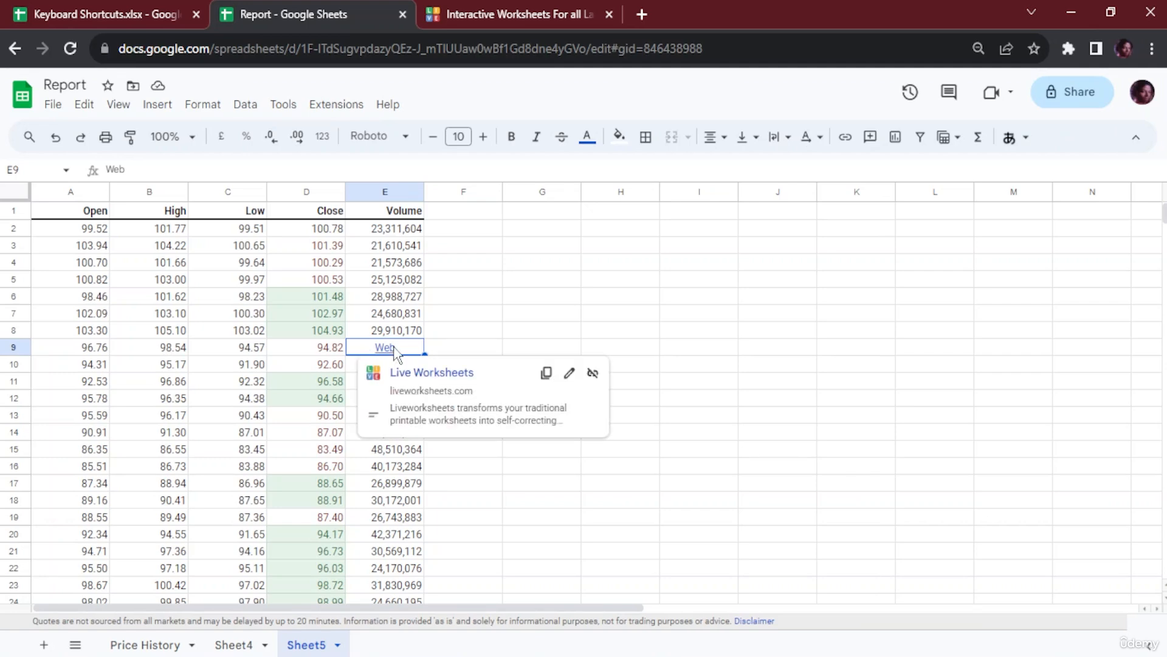
left_click(443, 373)
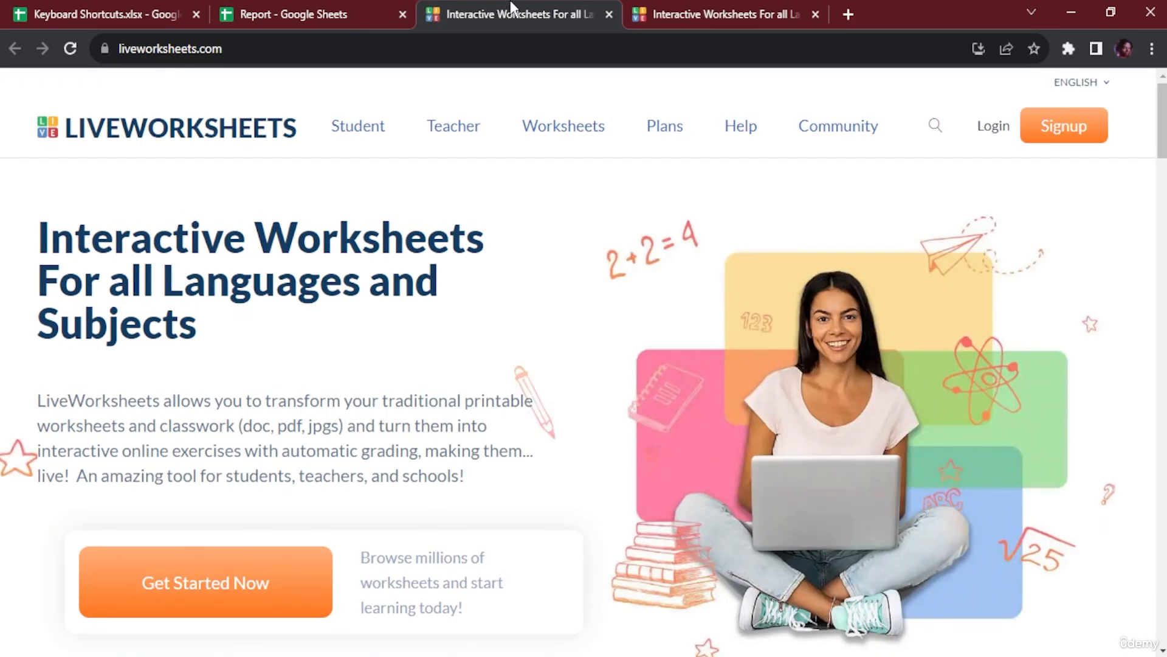
left_click(371, 8)
left_click(609, 14)
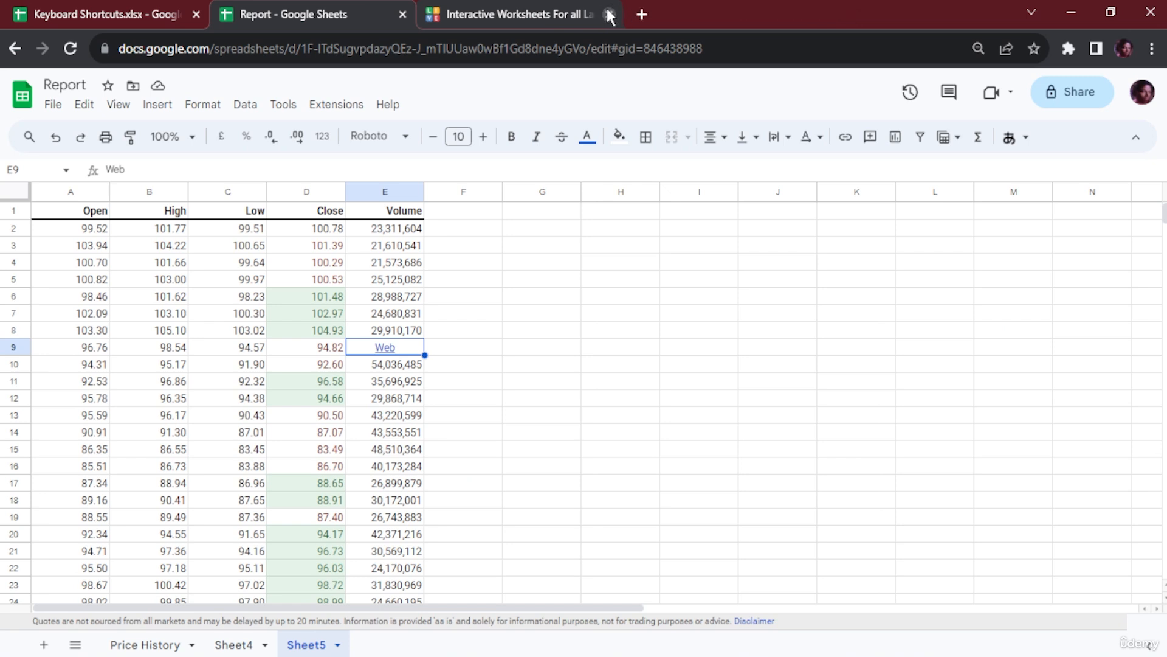
left_click(609, 14)
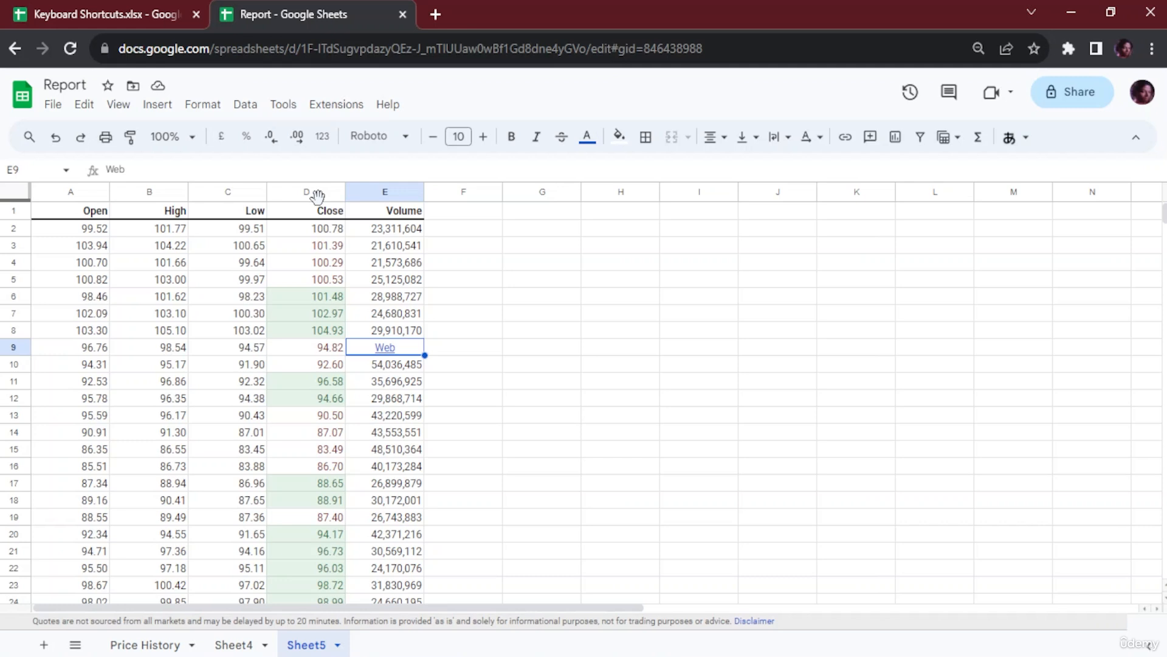
Step: Select columns B, C and D together and view the actions available for column B
left_click(164, 193)
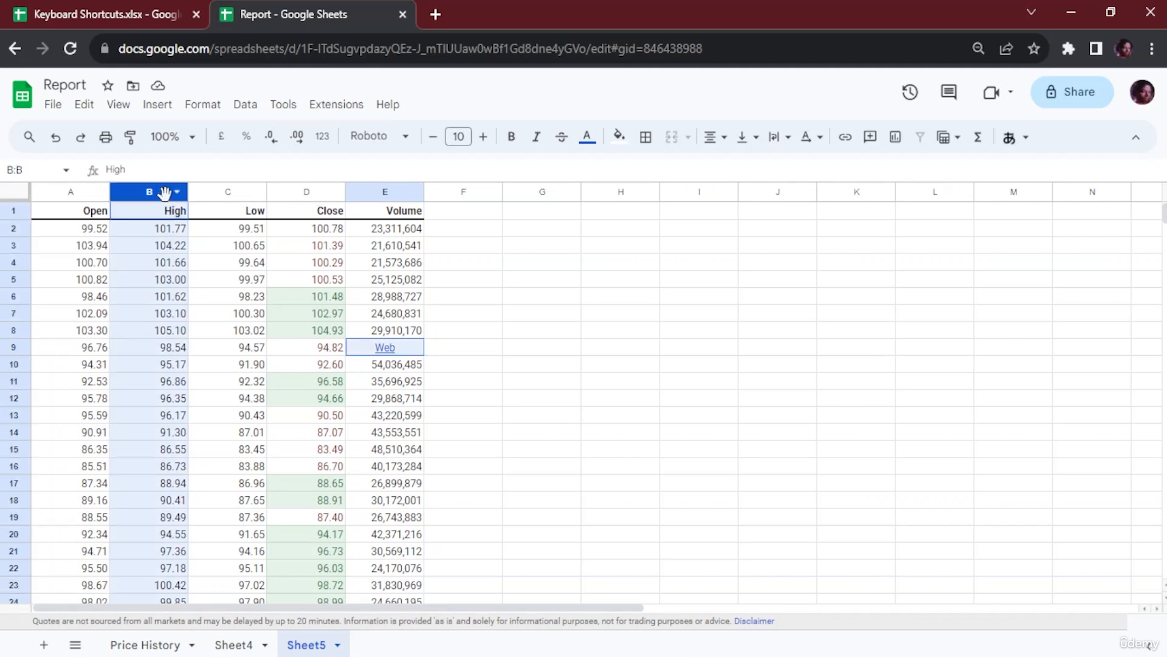
left_click(212, 192, "ctrl")
left_click(298, 193, "ctrl")
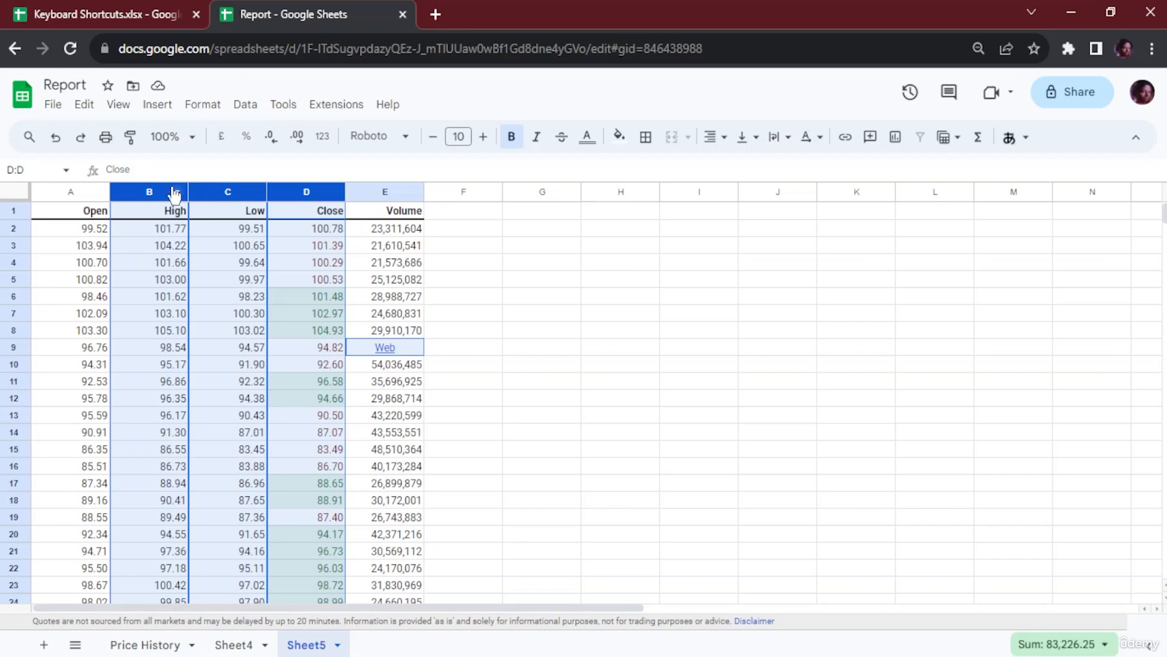
right_click(159, 199)
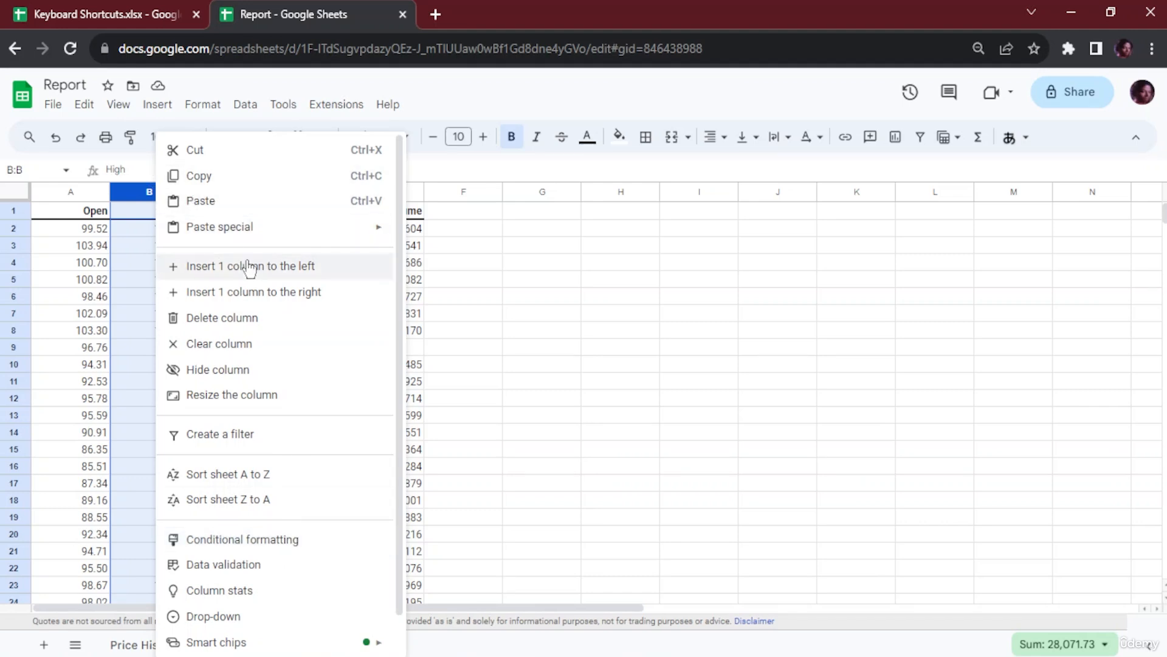
left_click(477, 295)
left_click(157, 194)
left_click_drag(157, 193, 221, 192)
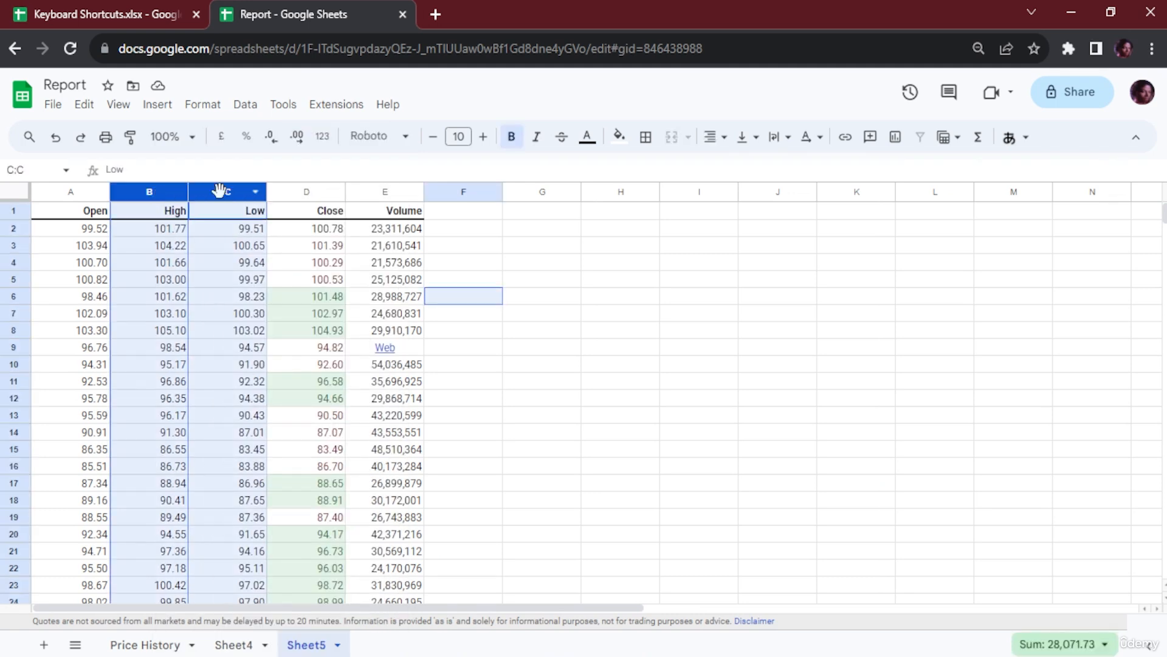
left_click(569, 266)
left_click(153, 245)
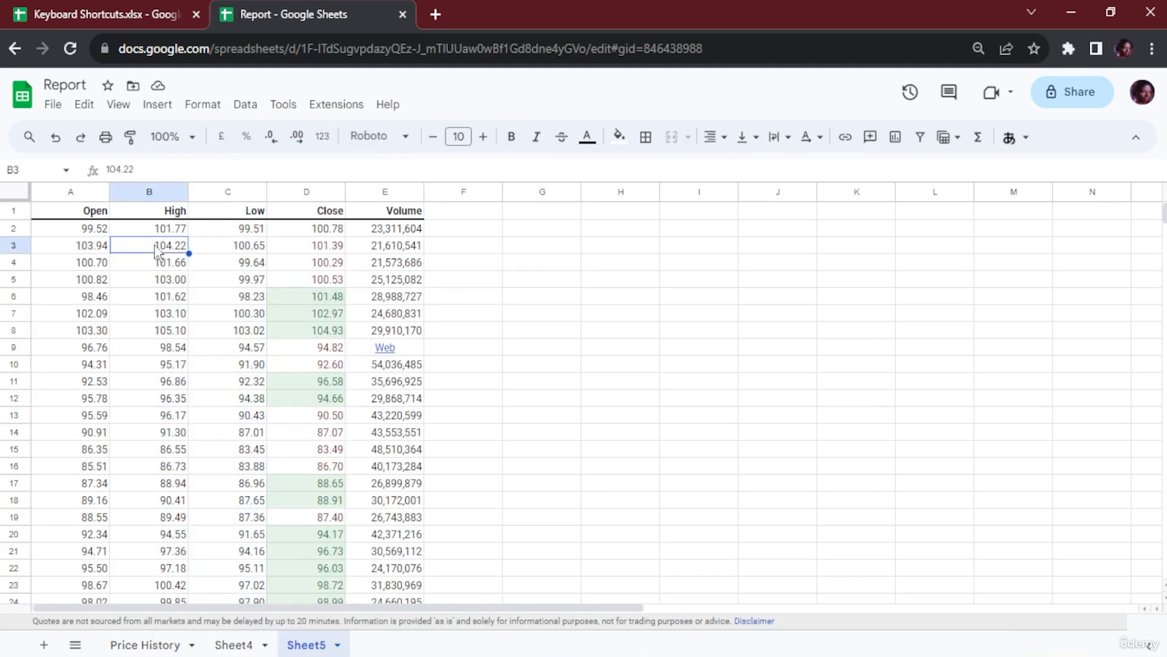
Step: Try to select columns B through D again and look through the available column actions
left_click(152, 192)
left_click_drag(214, 196, 287, 188)
right_click(148, 200)
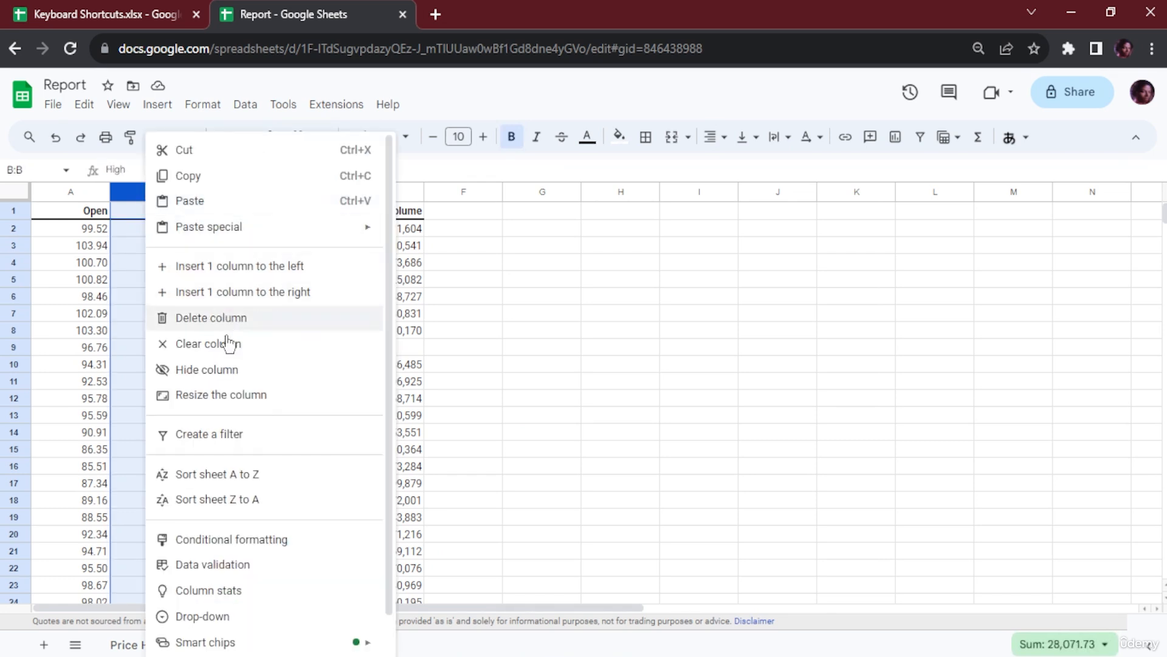
scroll(252, 587, "down", 1)
scroll(251, 589, "up", 1)
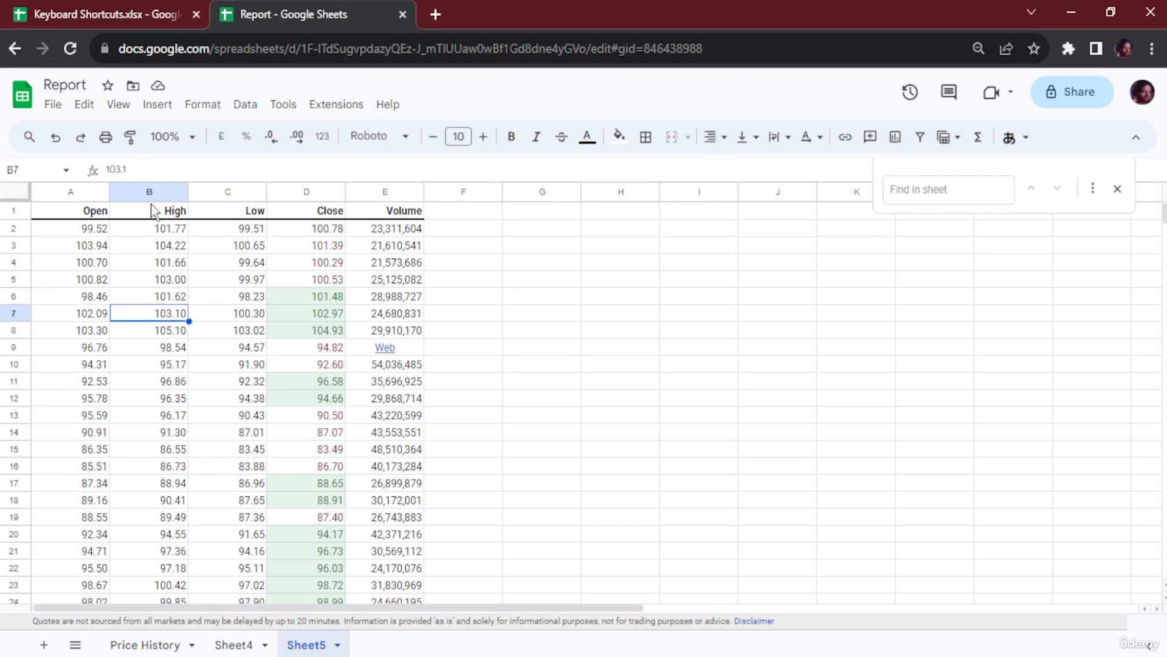
Step: Select columns B and C, look through the available column actions, and group the two columns
left_click(150, 192)
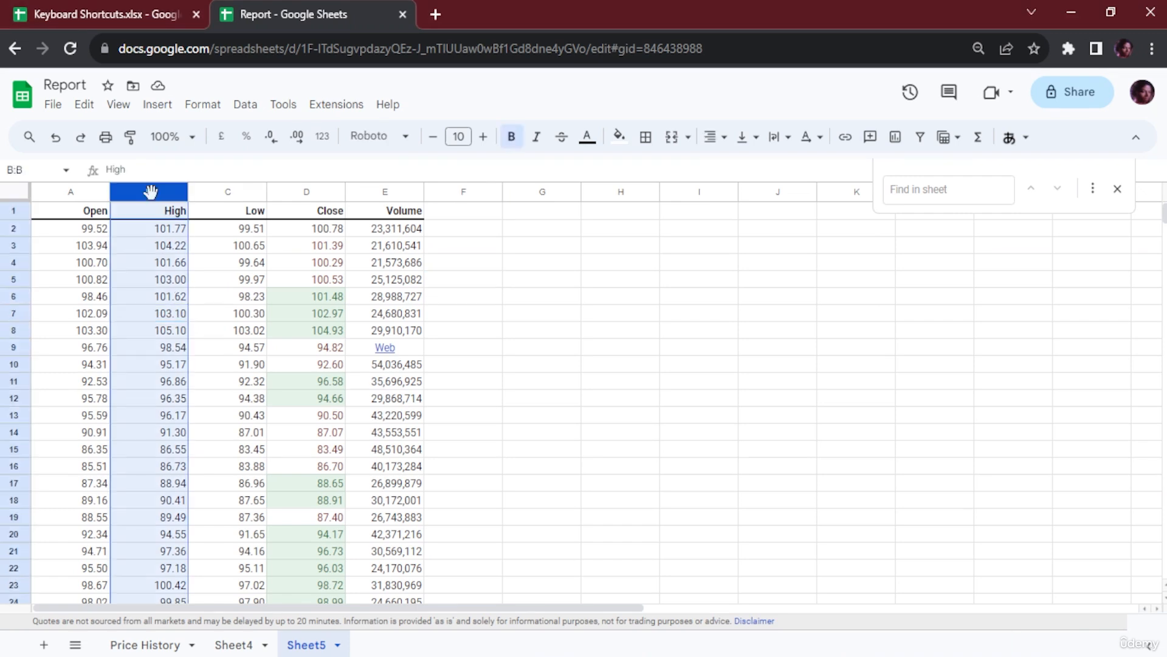
left_click(228, 192, "shift")
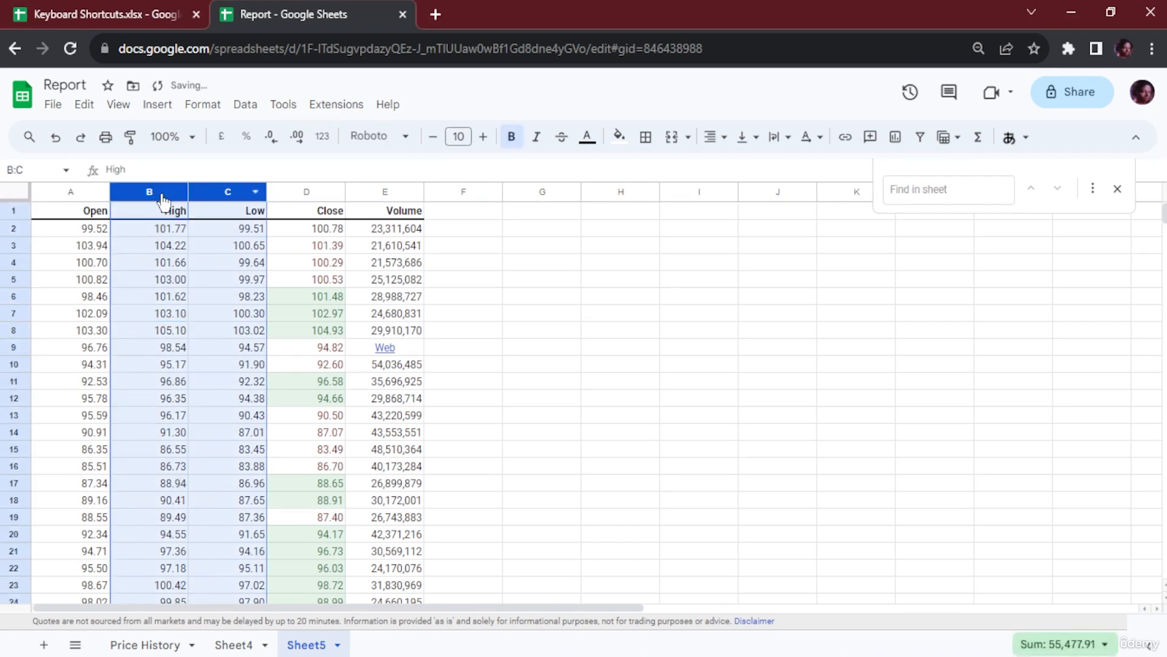
right_click(160, 192)
scroll(302, 571, "down", 2)
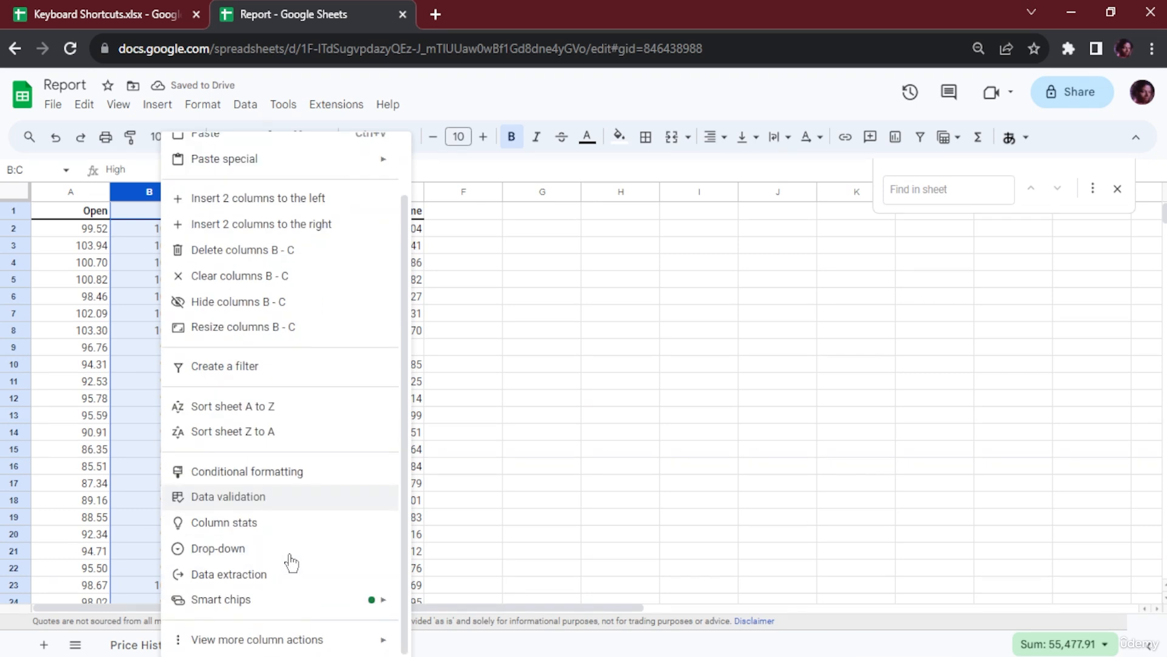
scroll(279, 529, "up", 2)
scroll(268, 482, "down", 2)
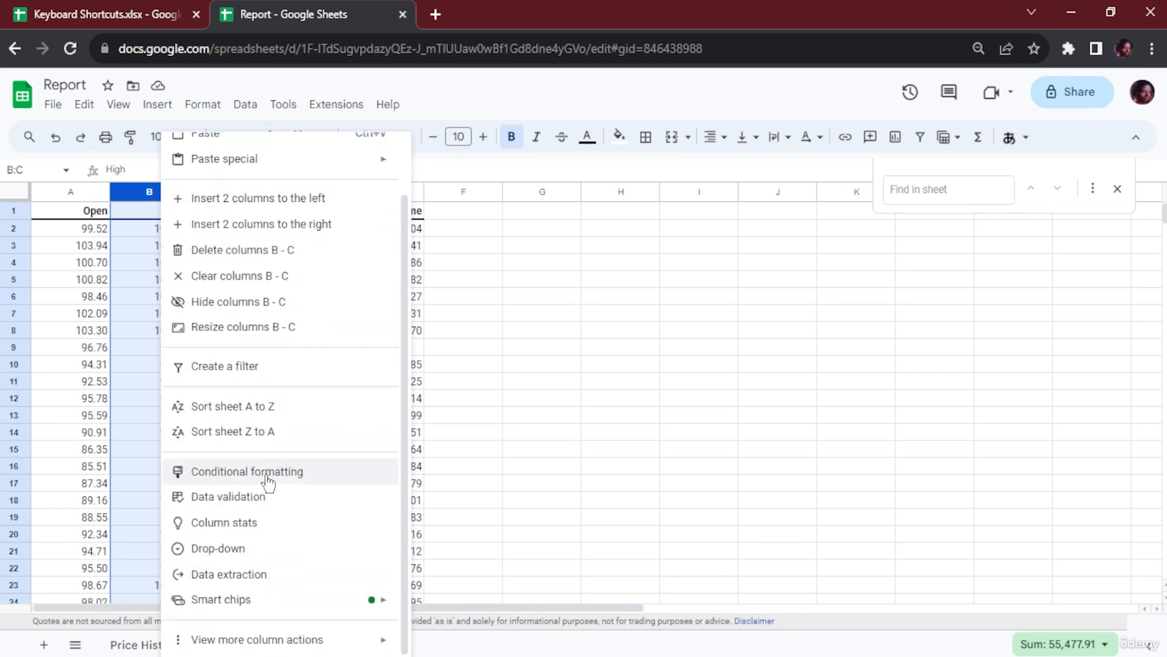
scroll(271, 409, "up", 2)
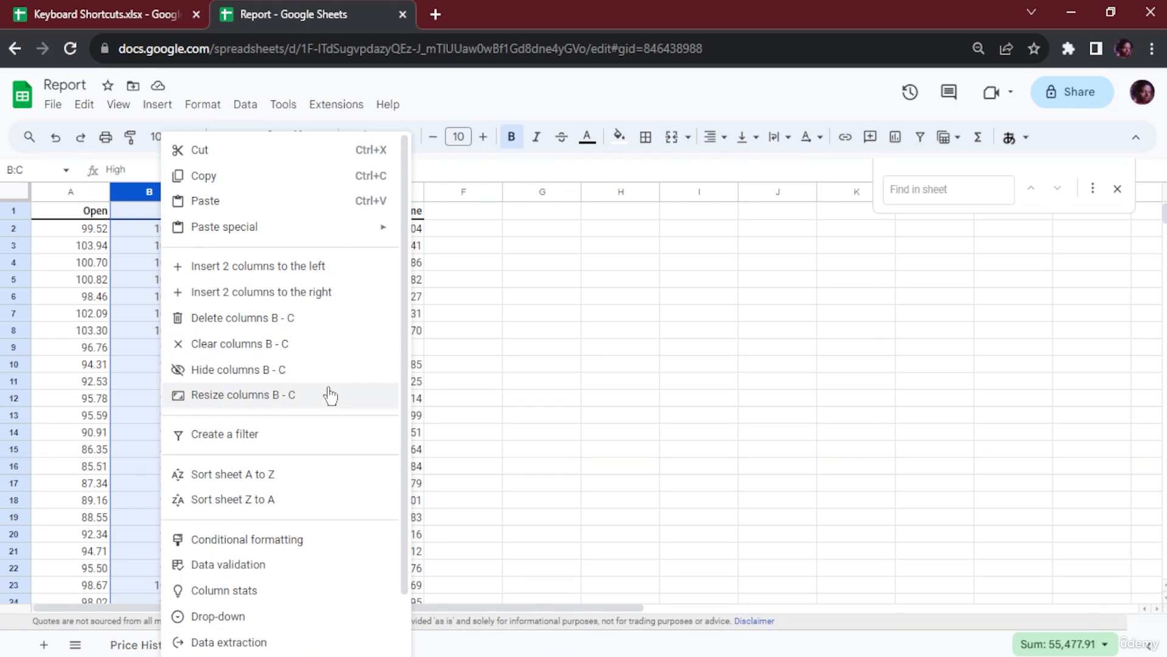
scroll(325, 392, "down", 2)
mouse_move(283, 648)
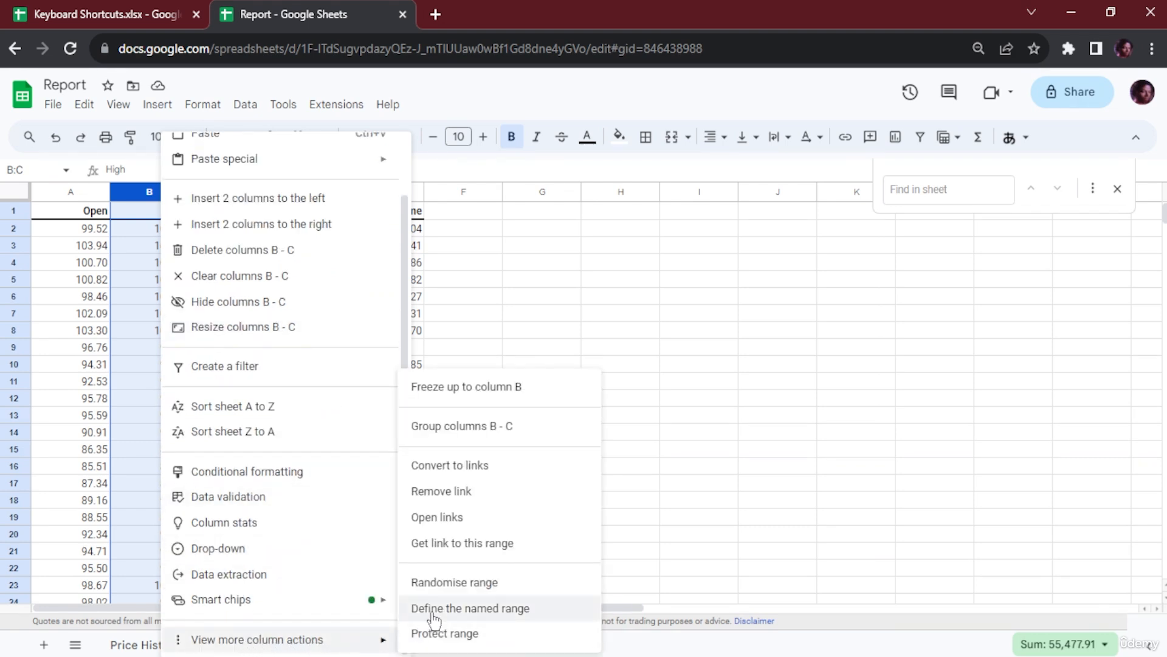
left_click(469, 427)
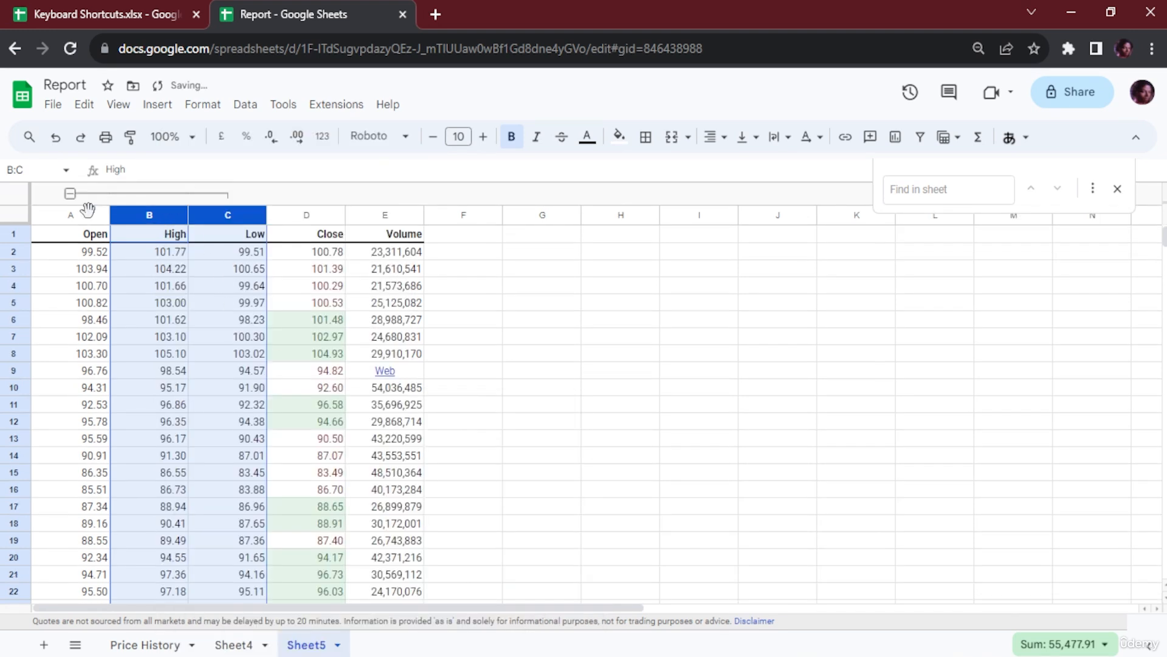
Step: Collapse and expand the column group B–C repeatedly, leaving it expanded
left_click(70, 194)
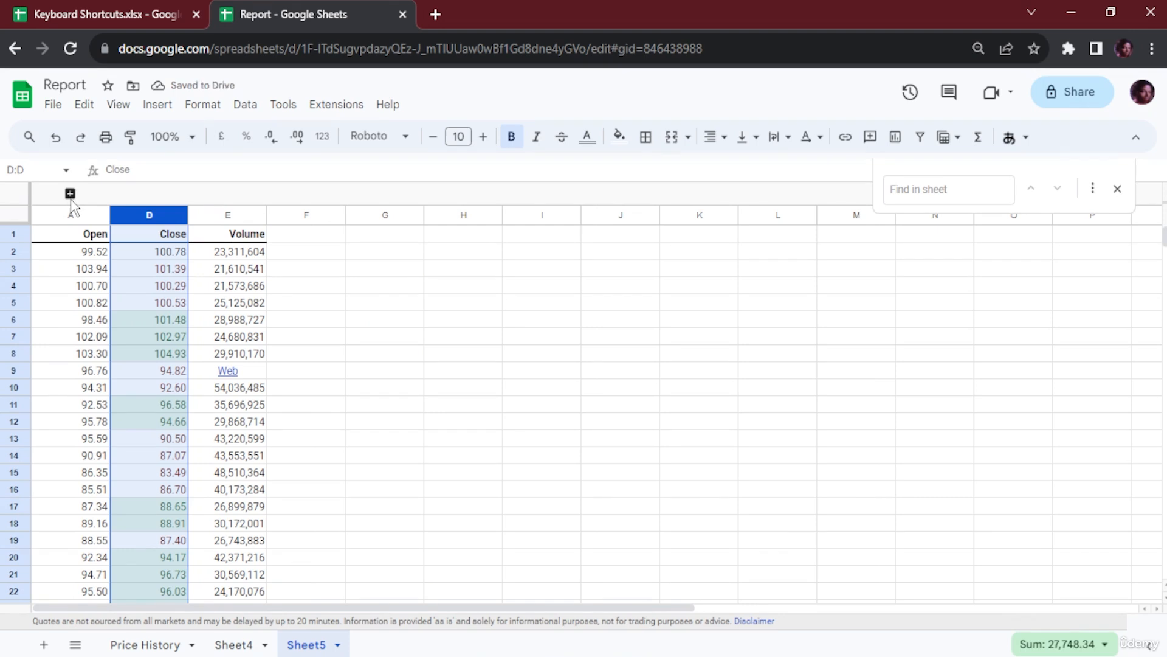
left_click(70, 195)
left_click(69, 194)
left_click(70, 194)
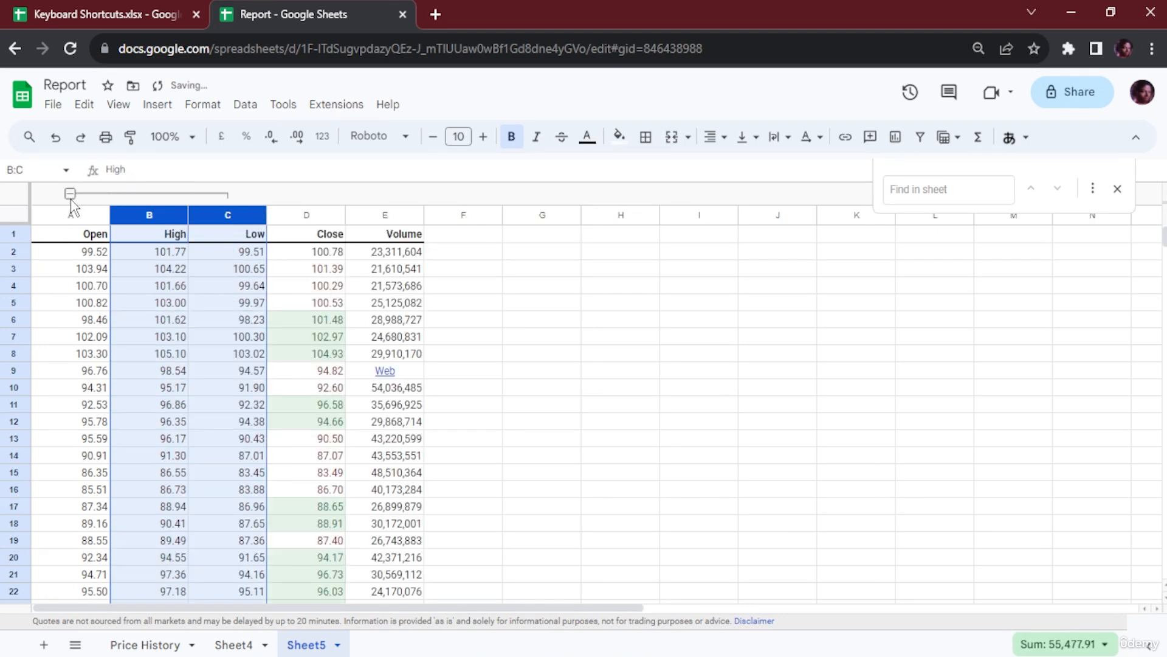
Step: Select columns B through D and group them as an outer group around the existing B–C group
left_click(324, 220)
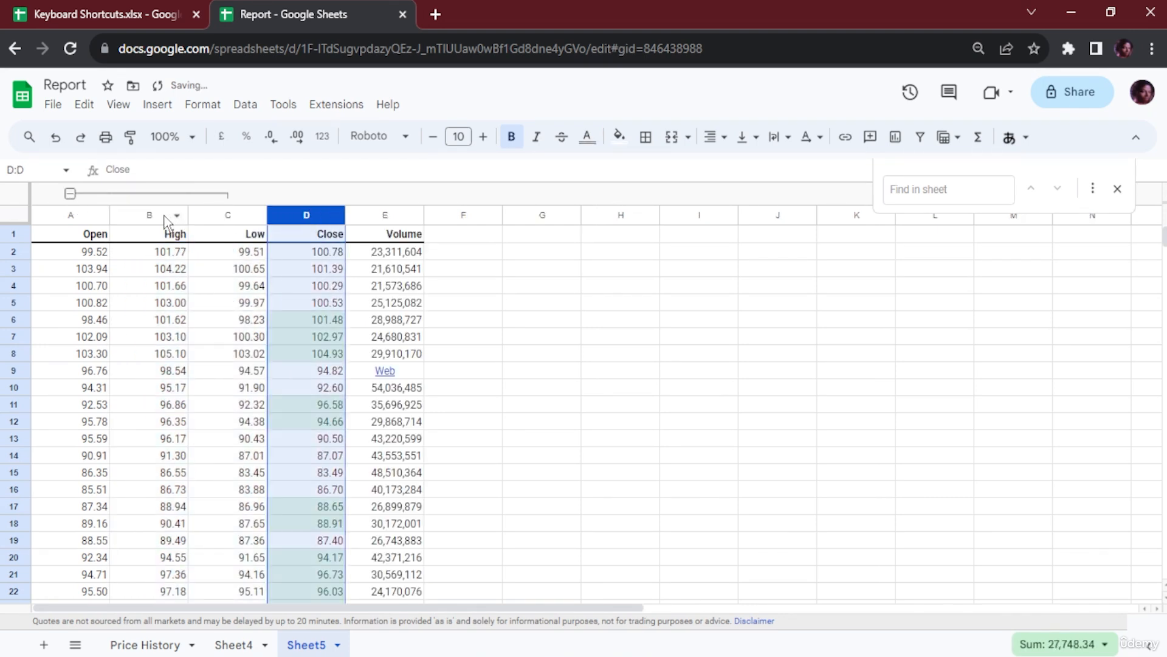
left_click(172, 220, "shift")
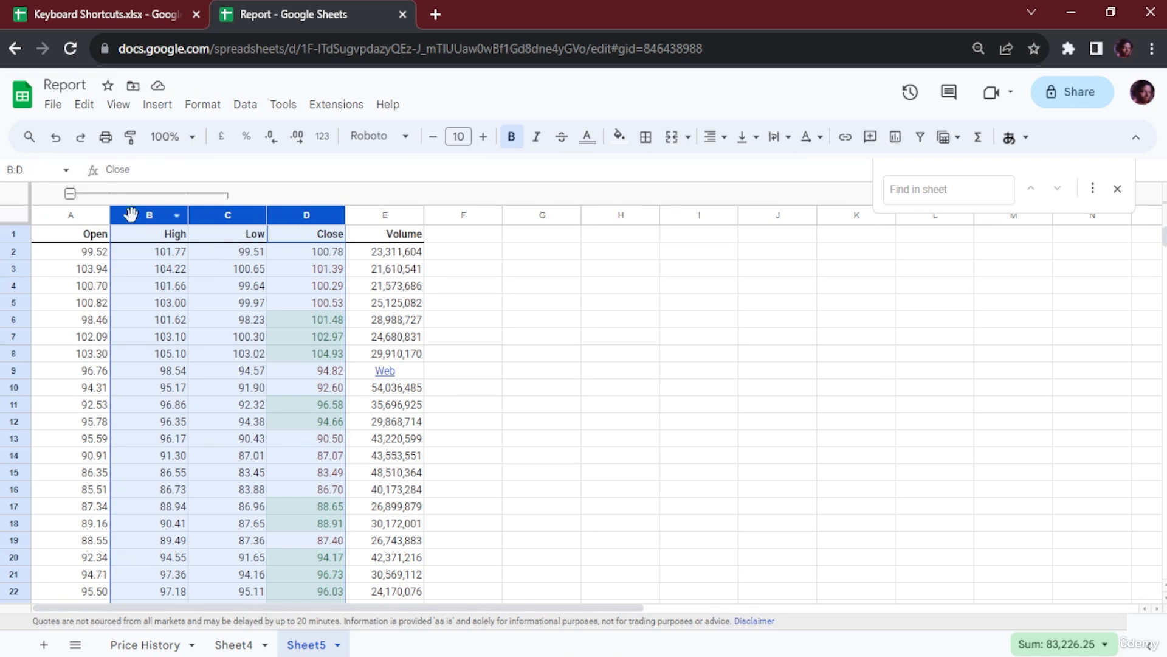
right_click(131, 216)
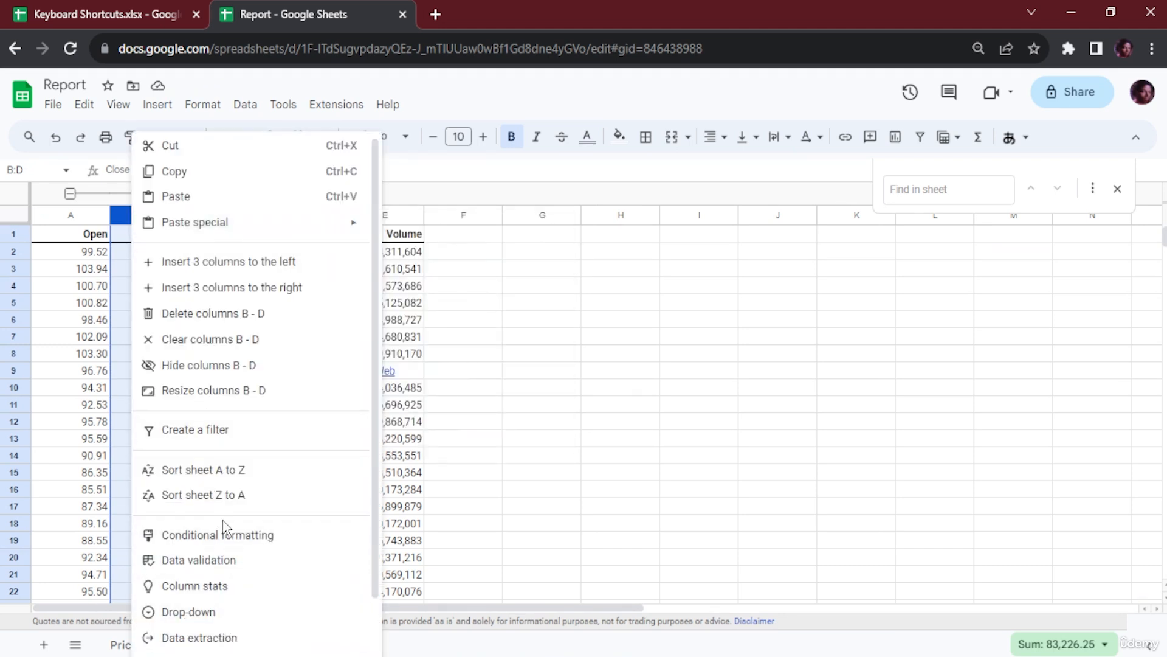
scroll(293, 383, "down", 1)
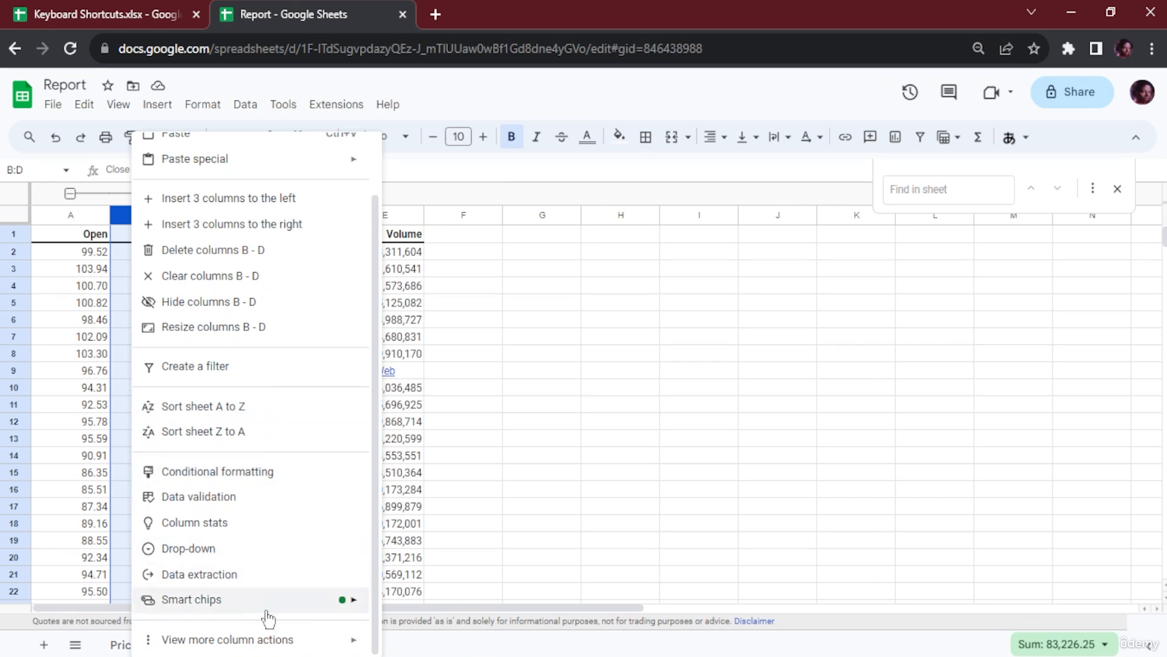
mouse_move(334, 648)
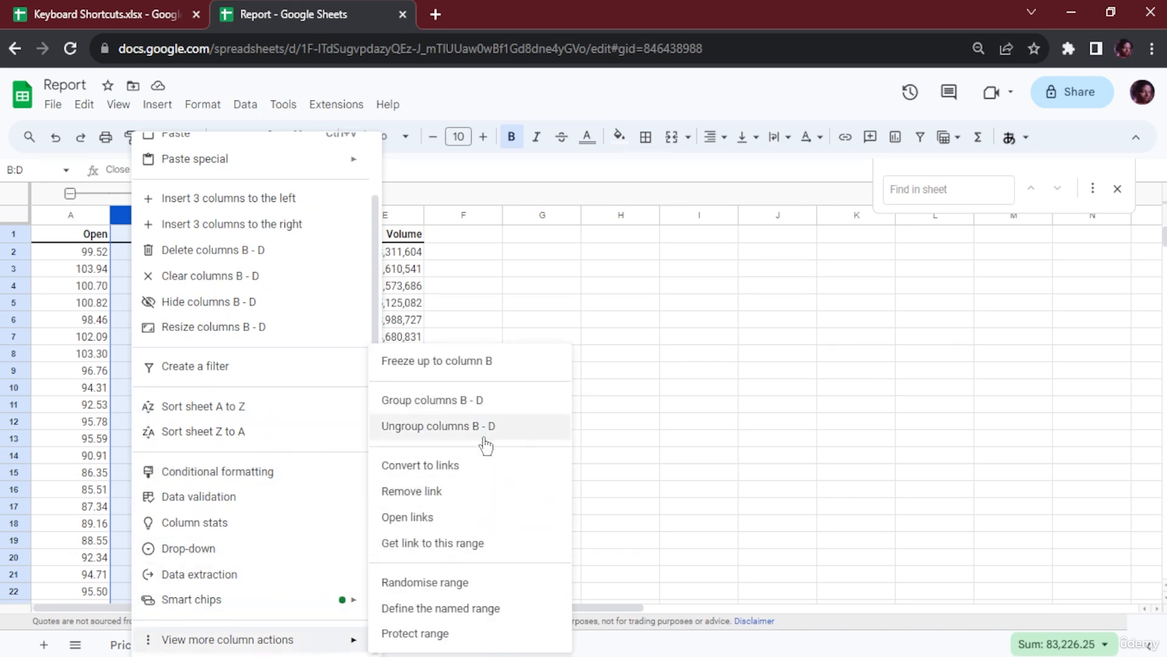
left_click(497, 408)
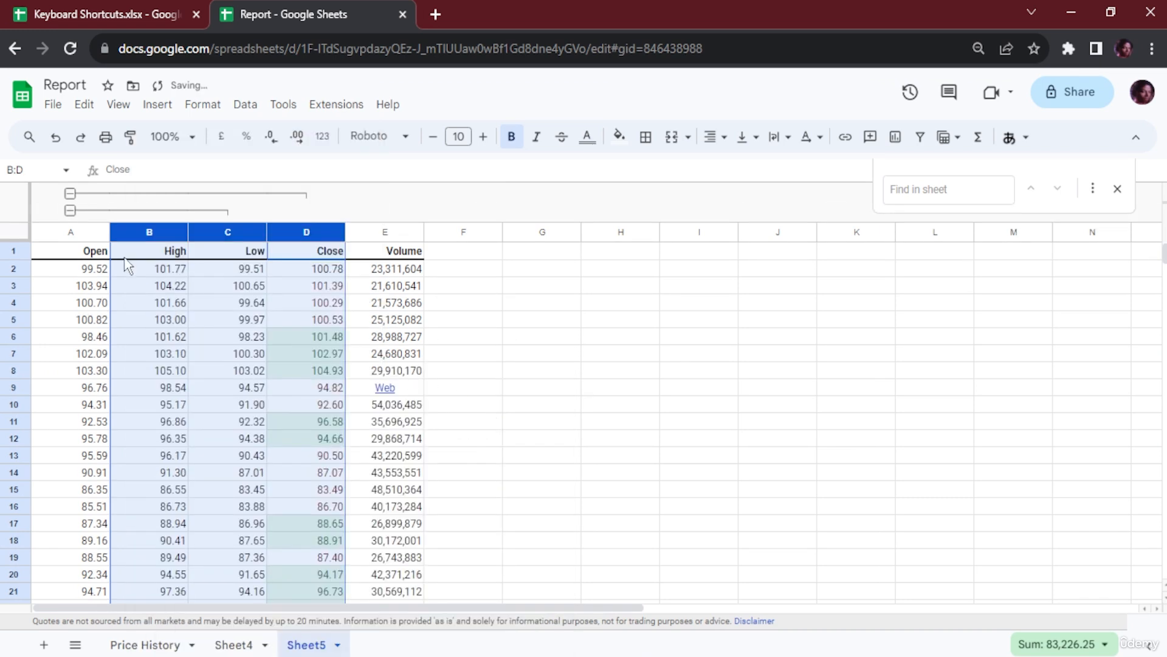
Step: Collapse and expand the inner B–C group and the outer B–D group to test the nested grouping
left_click(70, 212)
left_click(70, 210)
left_click(70, 210)
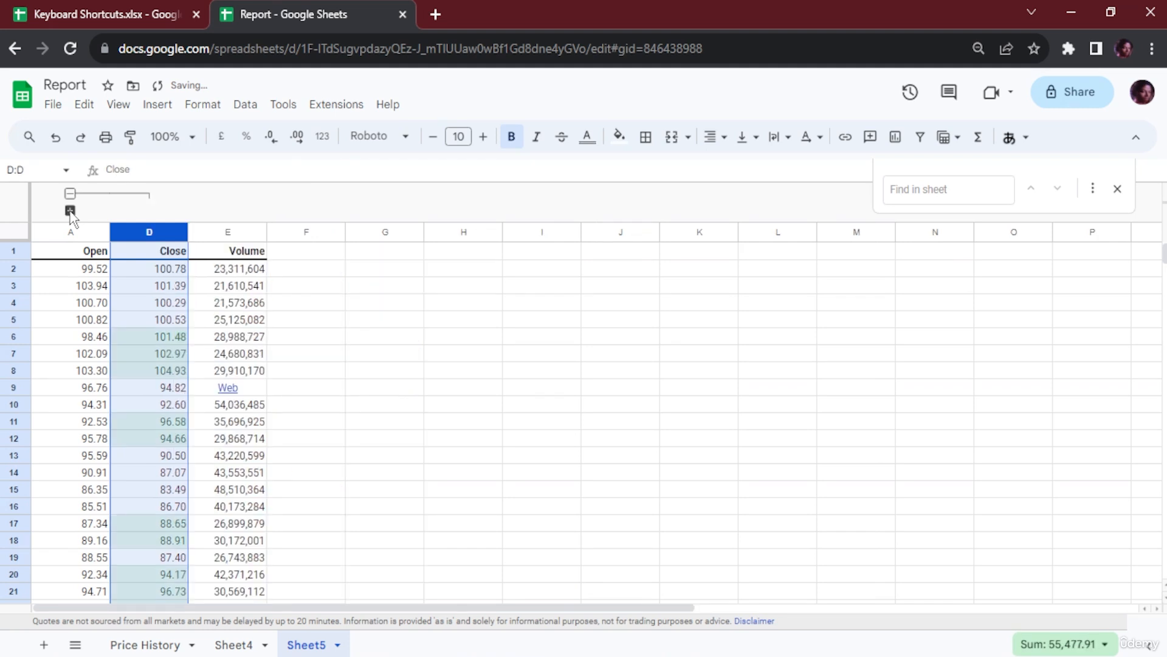
left_click(70, 194)
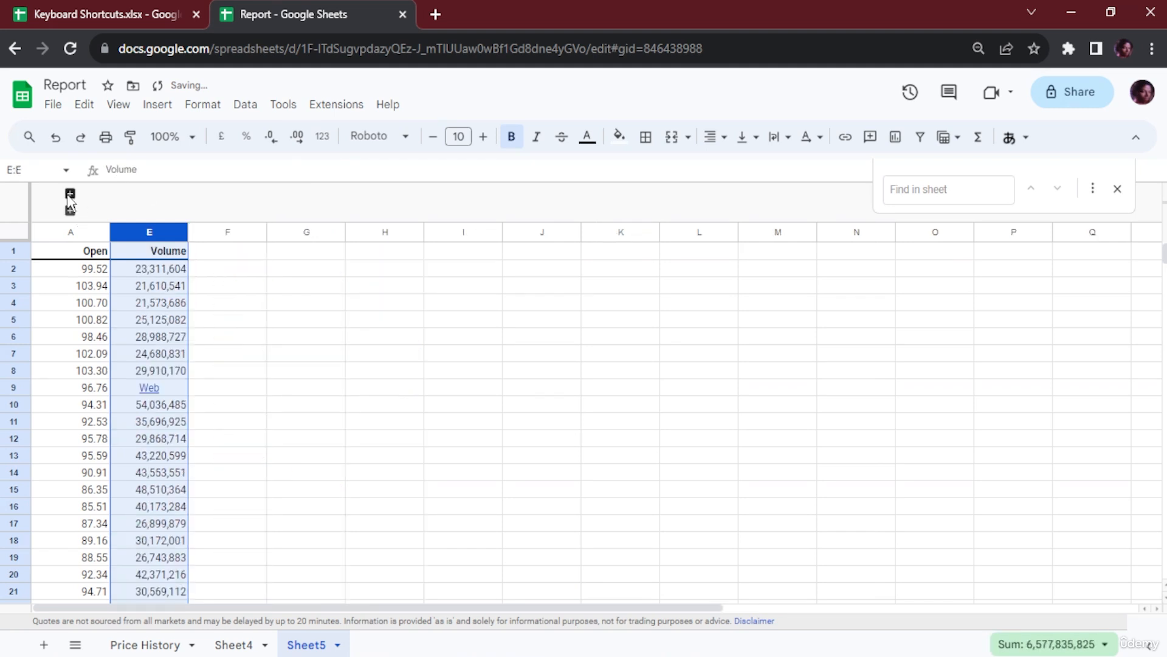
left_click(70, 194)
left_click(70, 194)
left_click(70, 194)
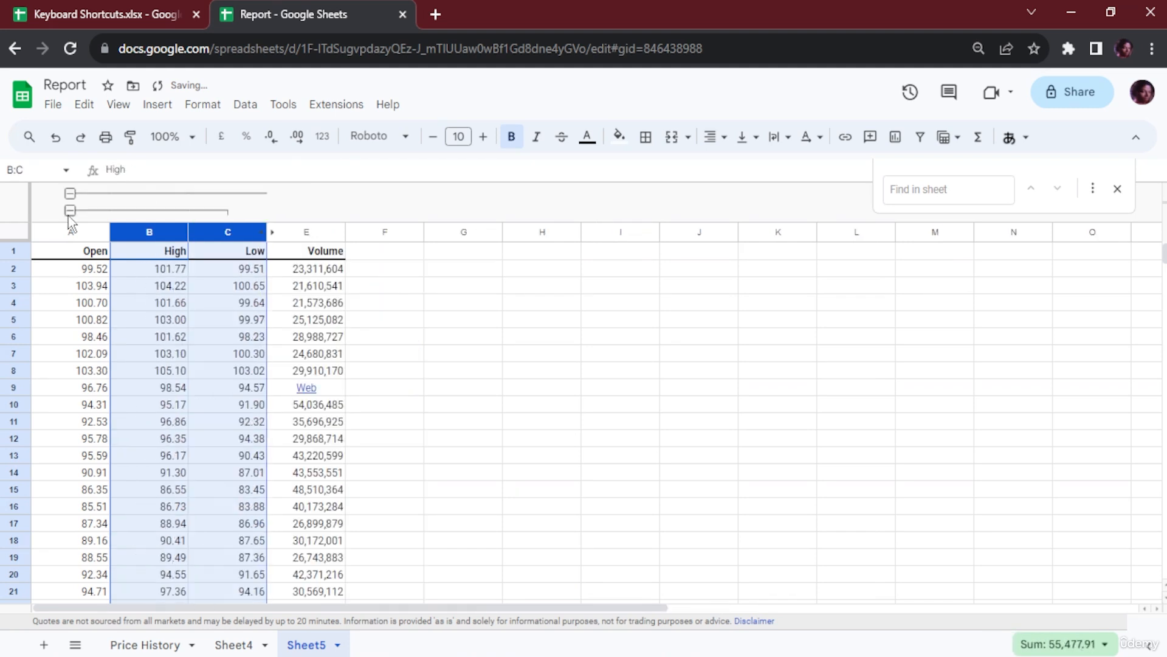
Step: Undo the collapsing and expanding and both column groupings until no column groups remain
key("ctrl+z")
key("ctrl+z")
key("ctrl+z")
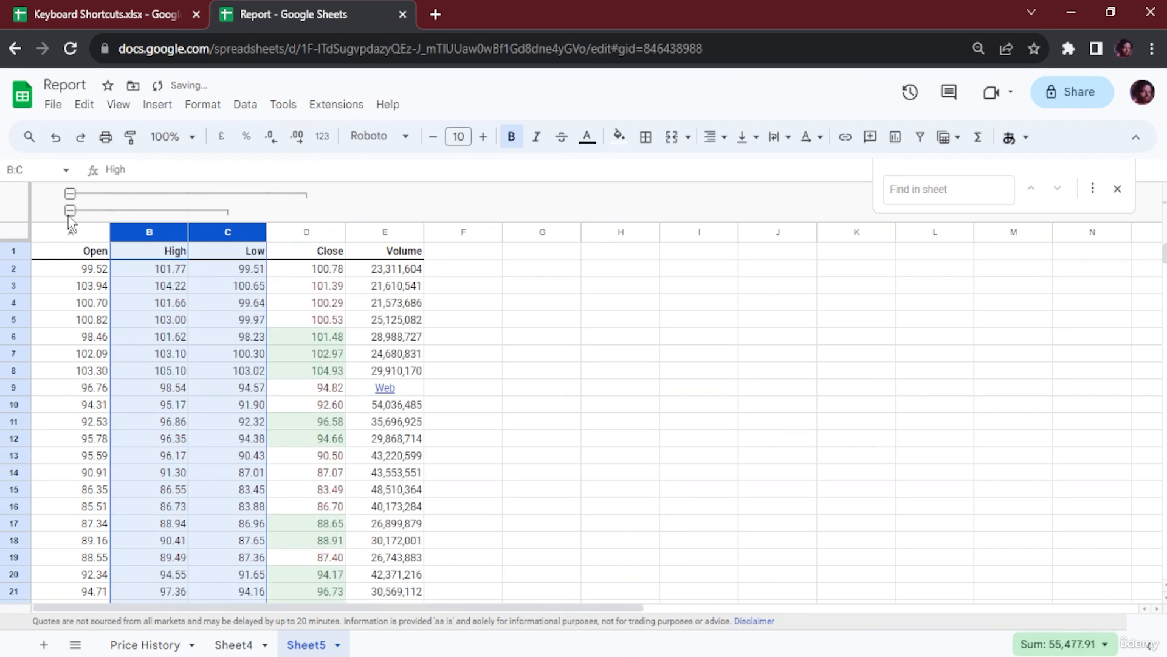
key("ctrl+z")
key("ctrl+z")
key("ctrl+z")
key("ctrl+z")
key("ctrl+z")
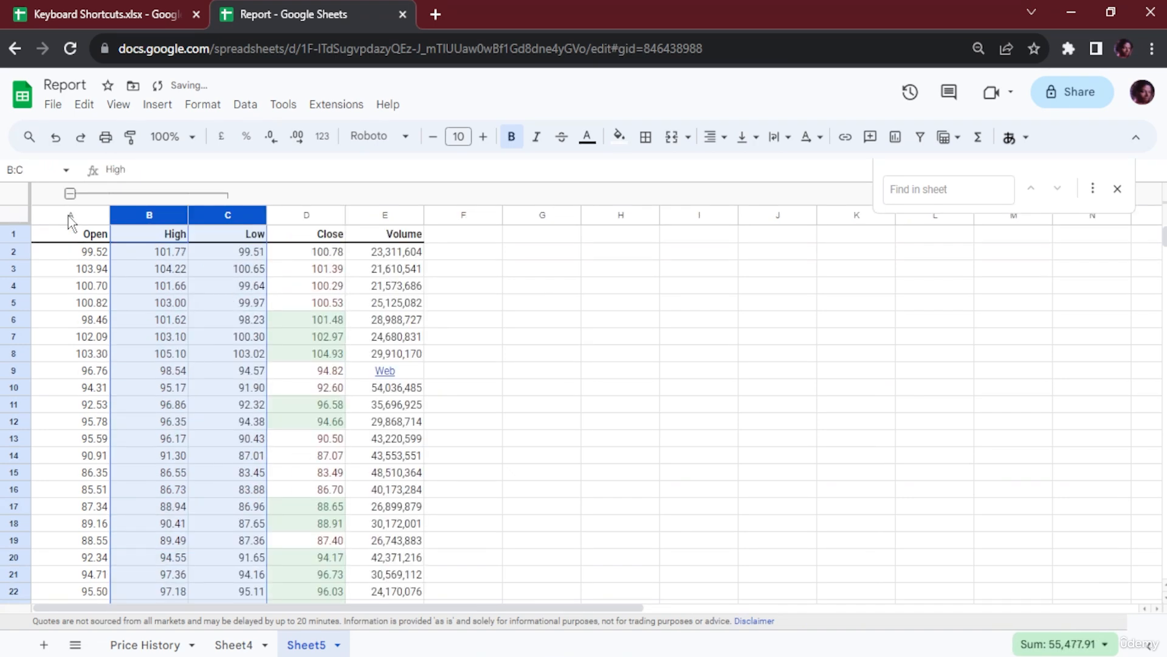
key("ctrl+z")
key("ctrl+z")
key("ctrl+z")
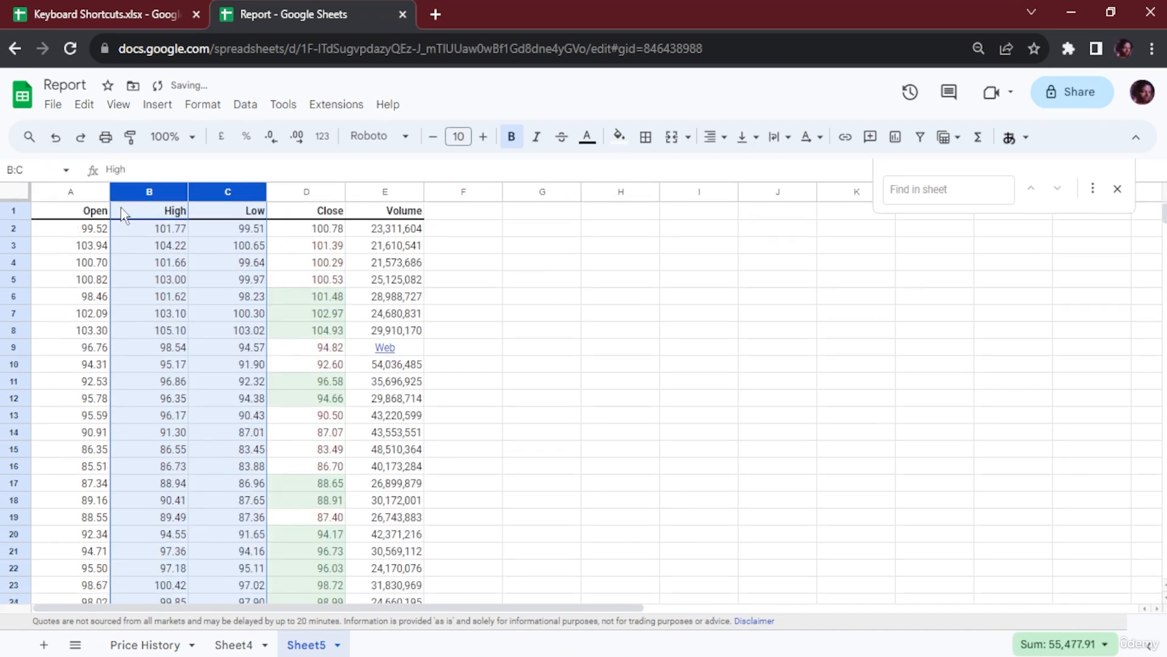
Step: Select columns B through D and group them as a single column group
left_click(289, 243)
left_click(160, 192, "shift")
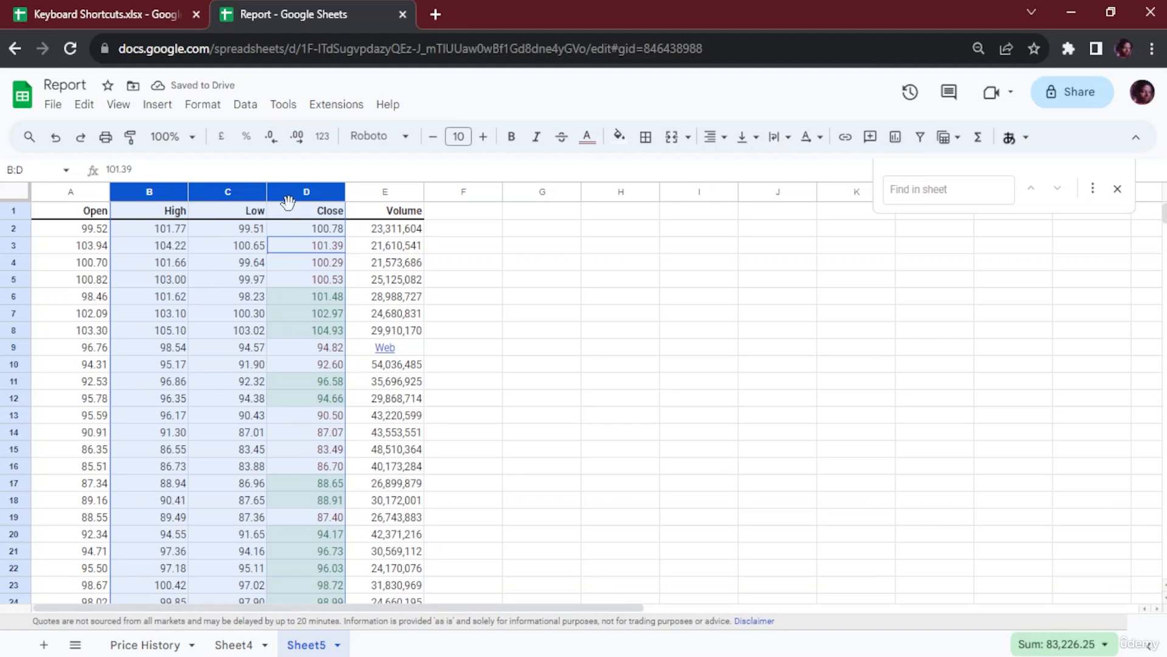
right_click(177, 192)
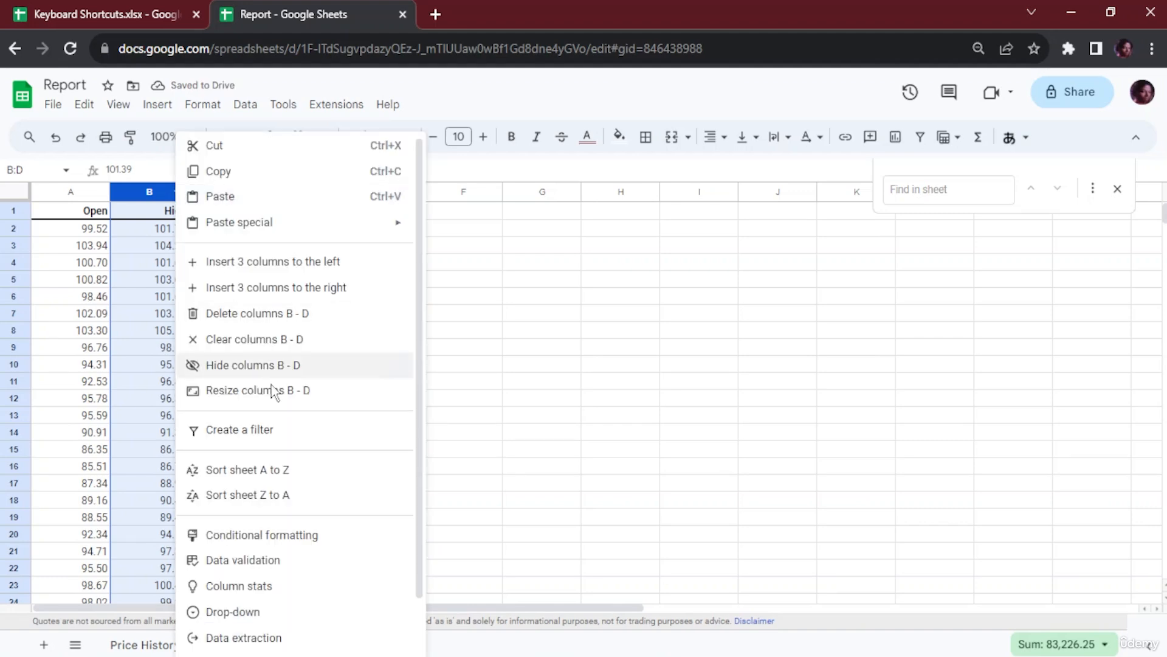
scroll(280, 426, "down", 1)
mouse_move(384, 639)
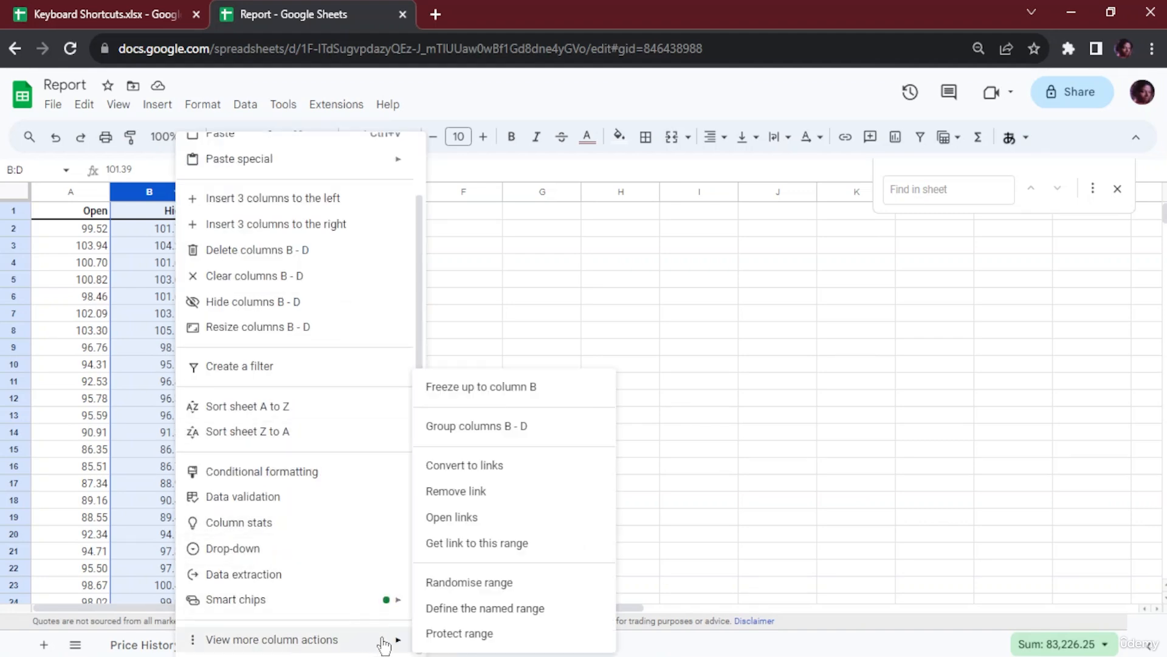
left_click(478, 429)
Step: Collapse and expand the B–D column group to test it, leave it expanded, and deselect the columns
left_click(70, 193)
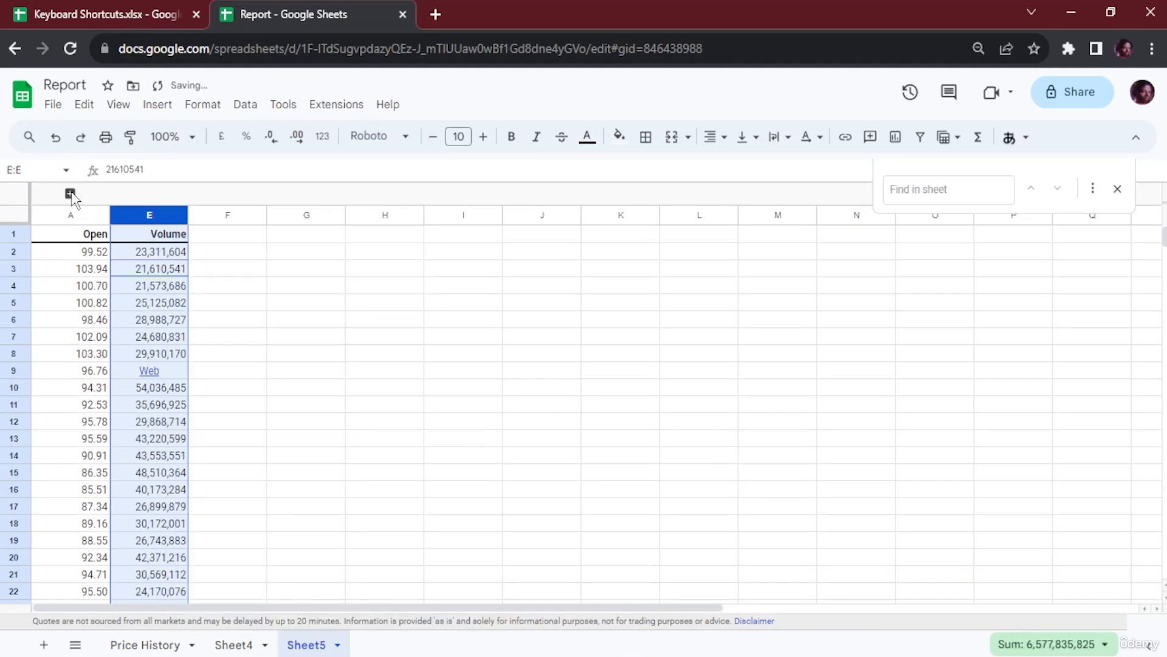
left_click(71, 193)
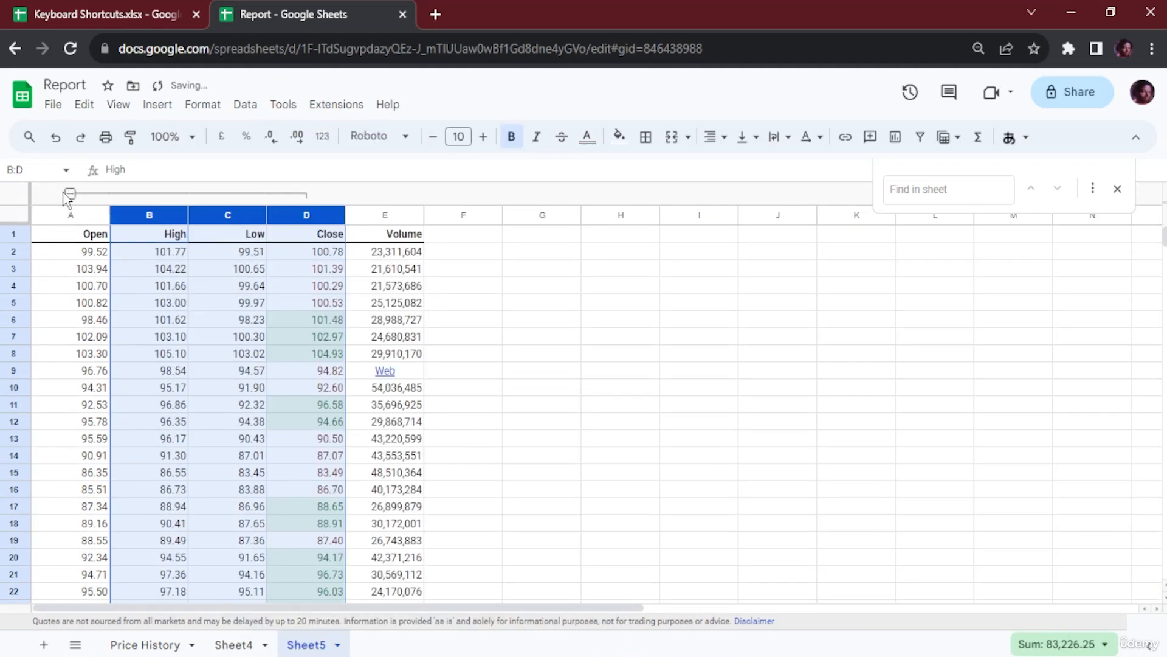
left_click(70, 194)
left_click(70, 193)
left_click(541, 284)
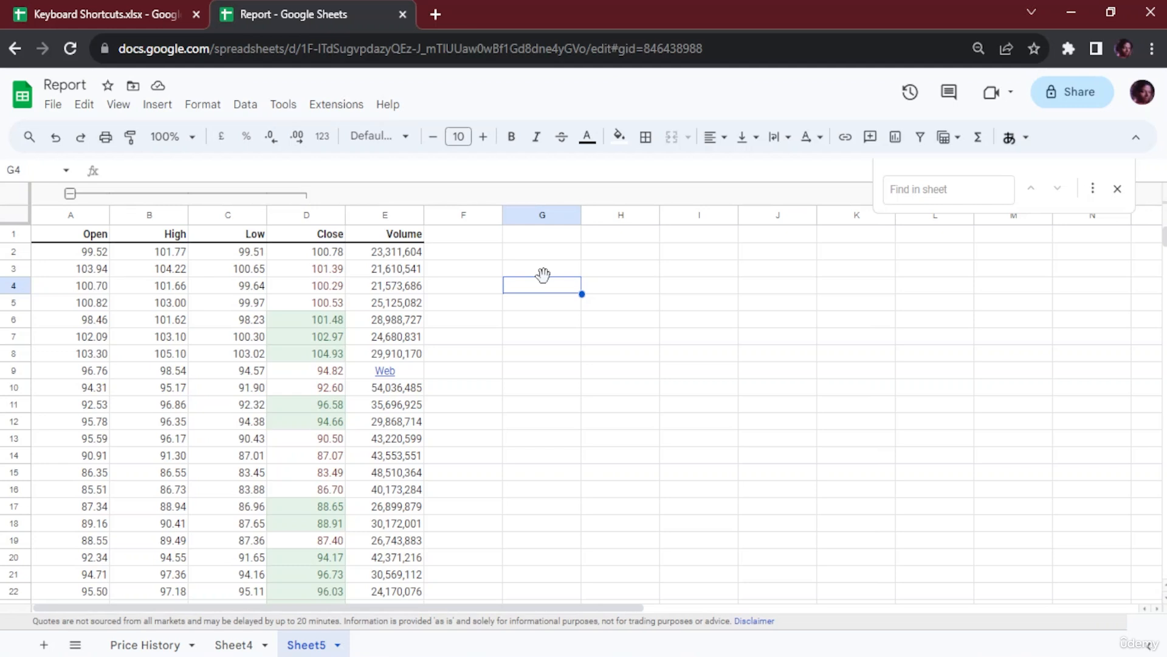
Step: Select the data range A1:E251 by extending the selection from cell A1 down and across, and clear the selection
left_click_drag(93, 237, 419, 562)
left_click(464, 420)
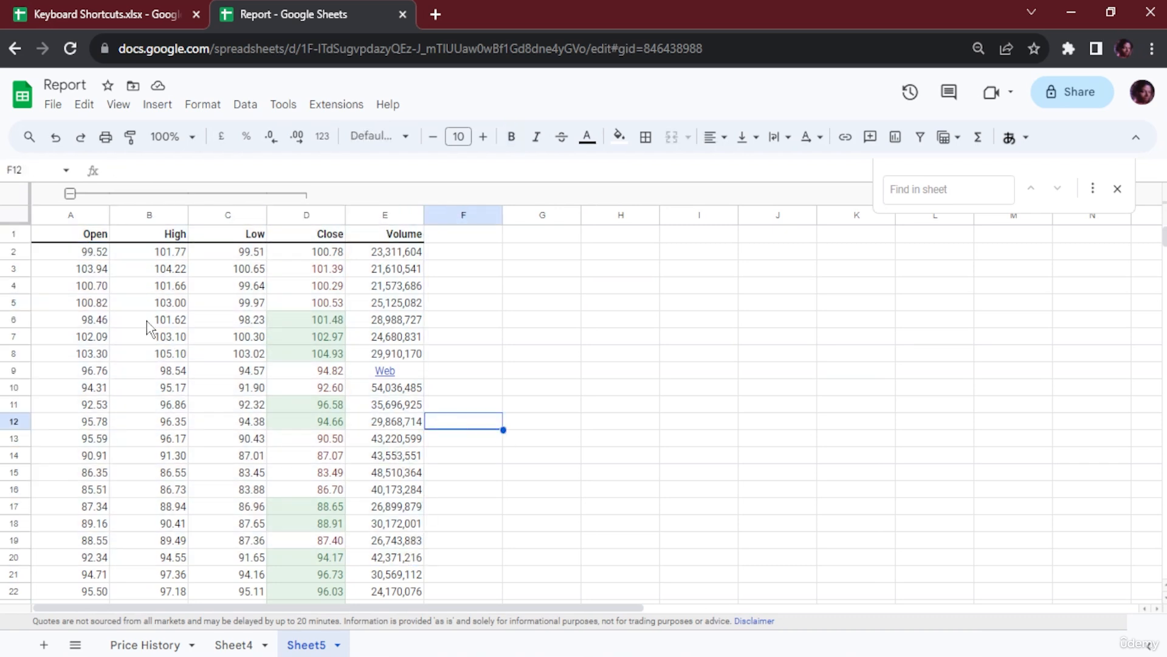
left_click(90, 240)
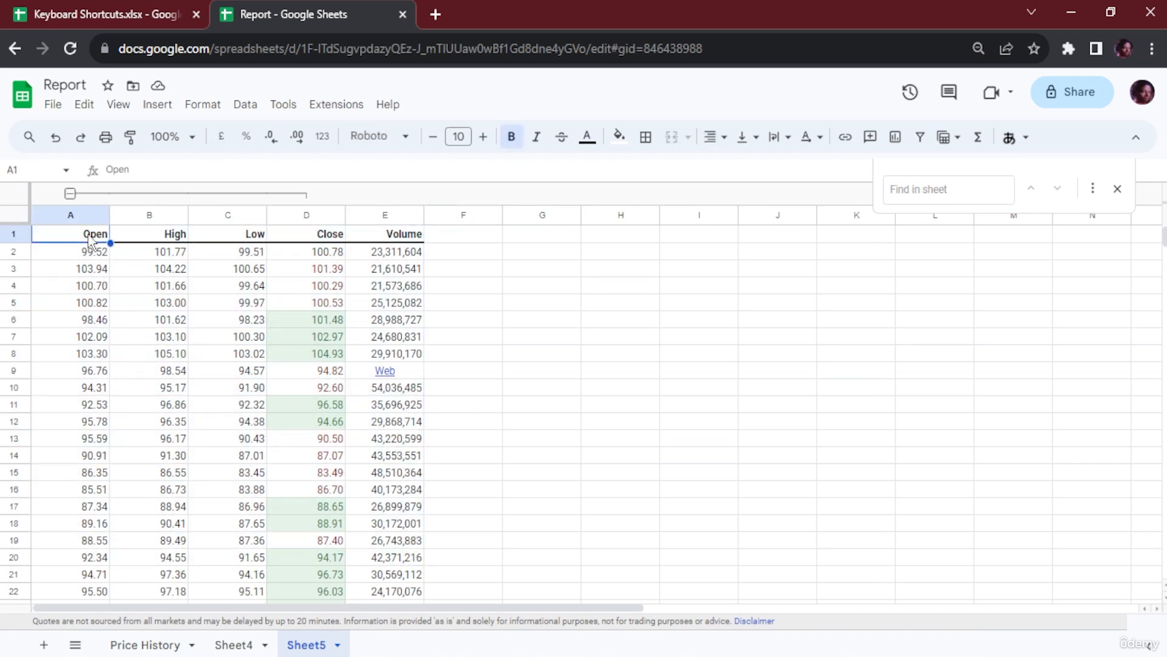
key("ctrl+shift+Down")
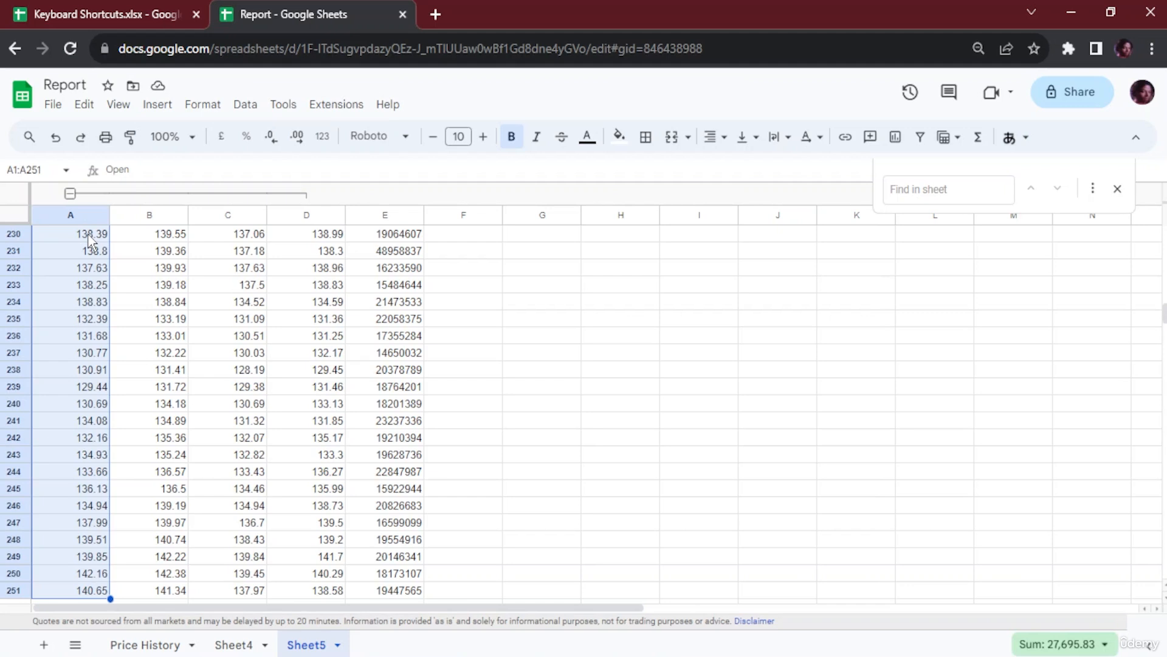
key("ctrl+shift+Right")
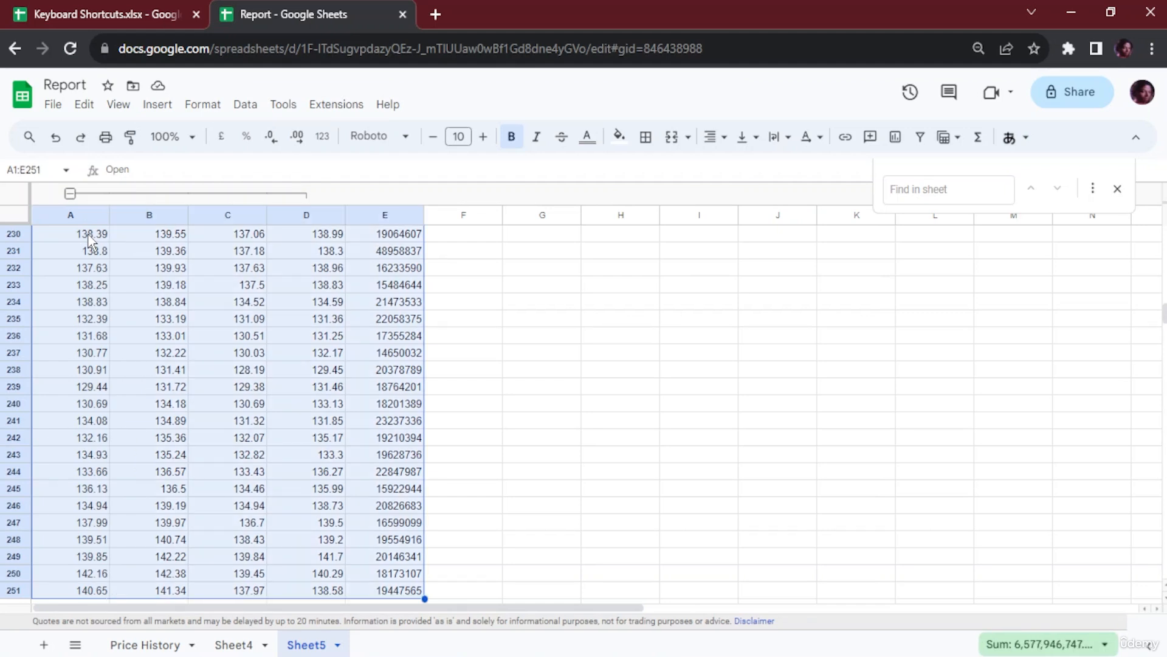
scroll(156, 344, "up", 12)
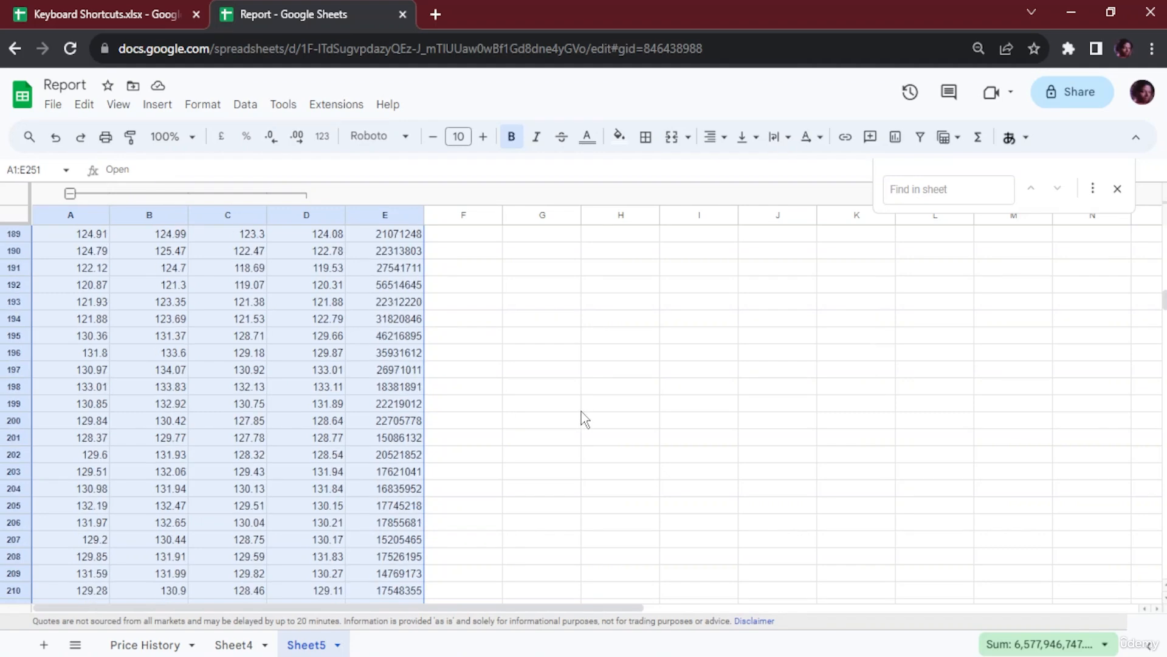
left_click(565, 403)
Step: Select the entire data range A1:E251 at once from cell C196 and check its extent
left_click(245, 357)
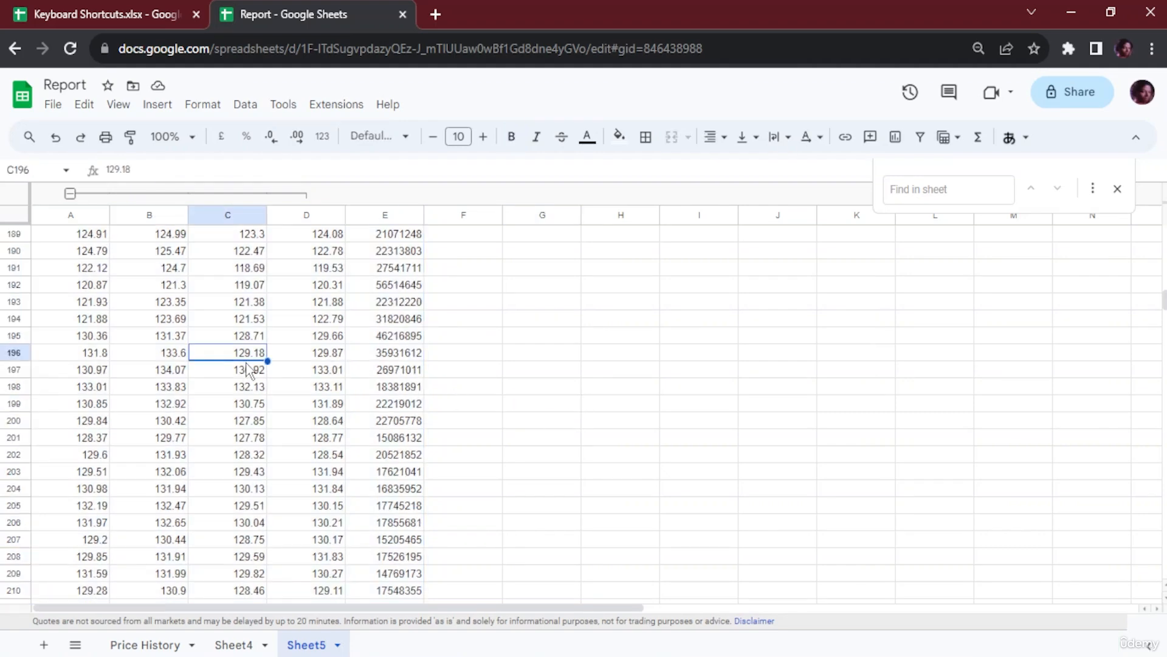
key("ctrl+a")
scroll(247, 367, "down", 15)
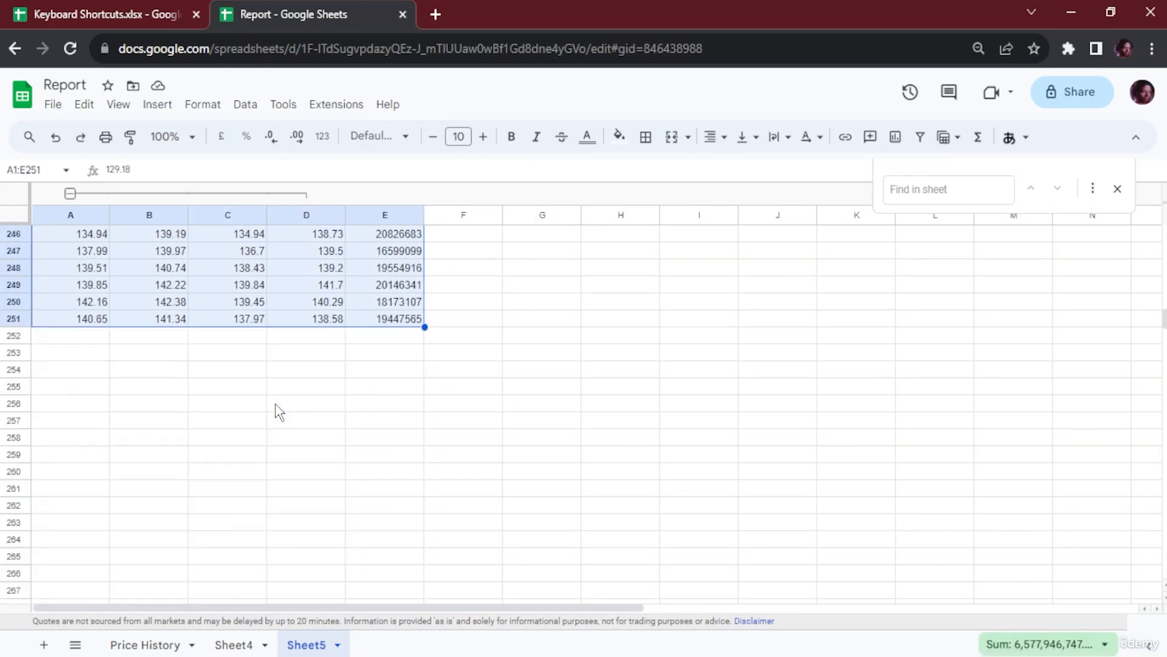
scroll(276, 403, "up", 20)
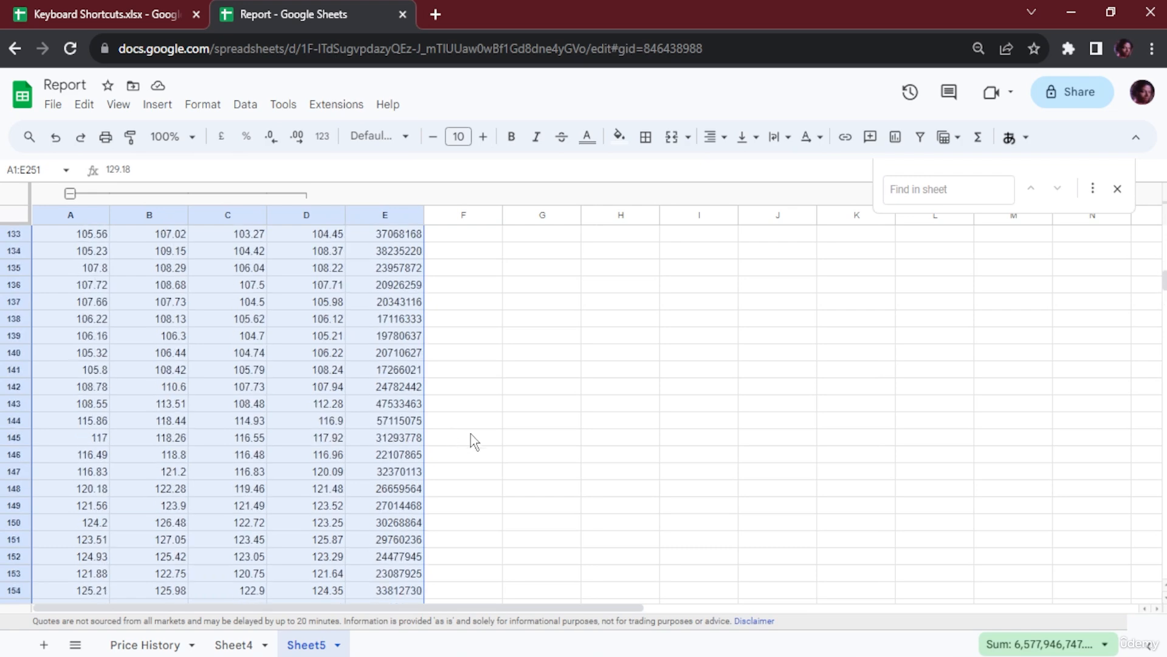
scroll(474, 441, "up", 20)
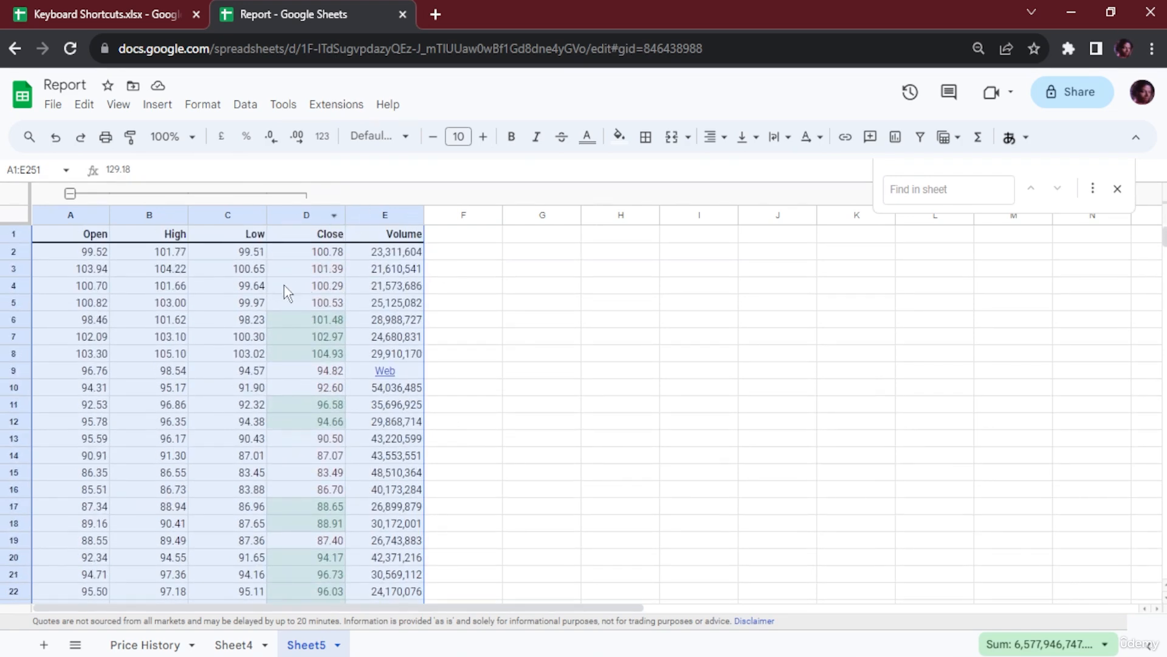
left_click(307, 216)
left_click(334, 215)
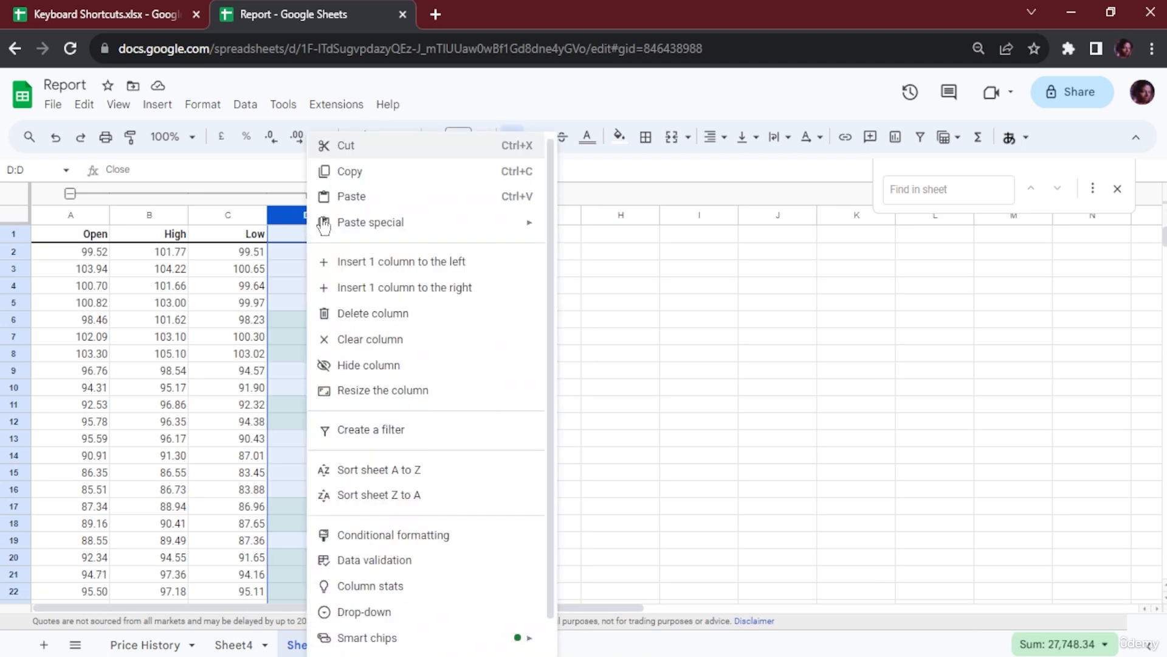
left_click(778, 285)
Step: Select the entire data range A1:E251 at once from cell B2
left_click(79, 237)
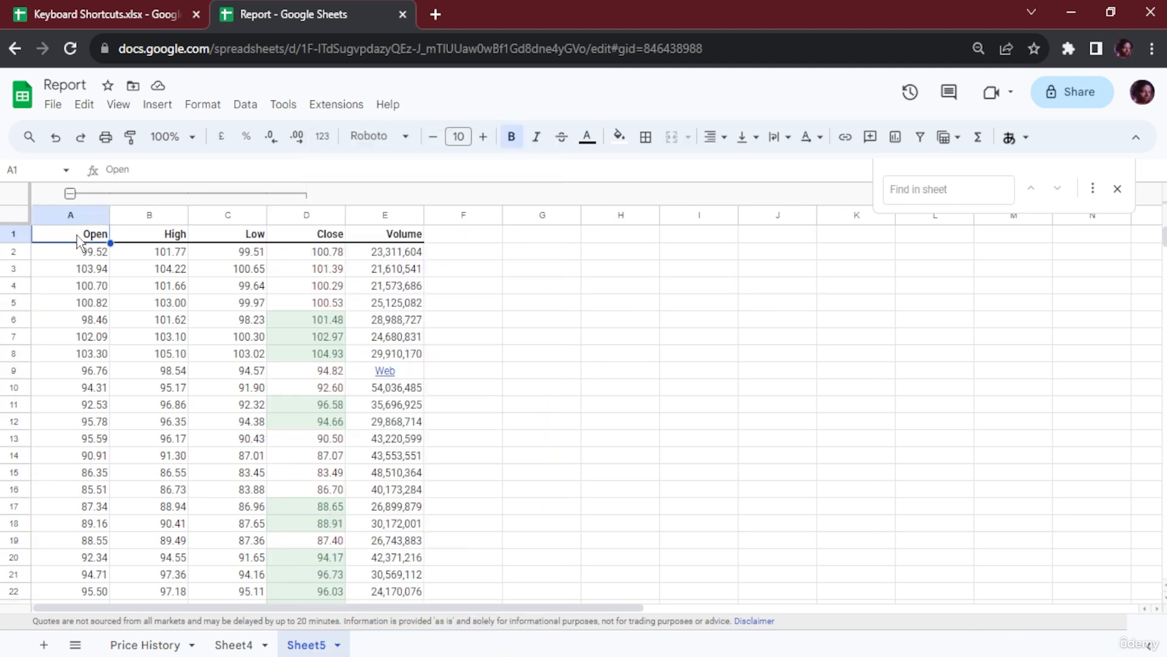
left_click(122, 259)
key("ctrl+a")
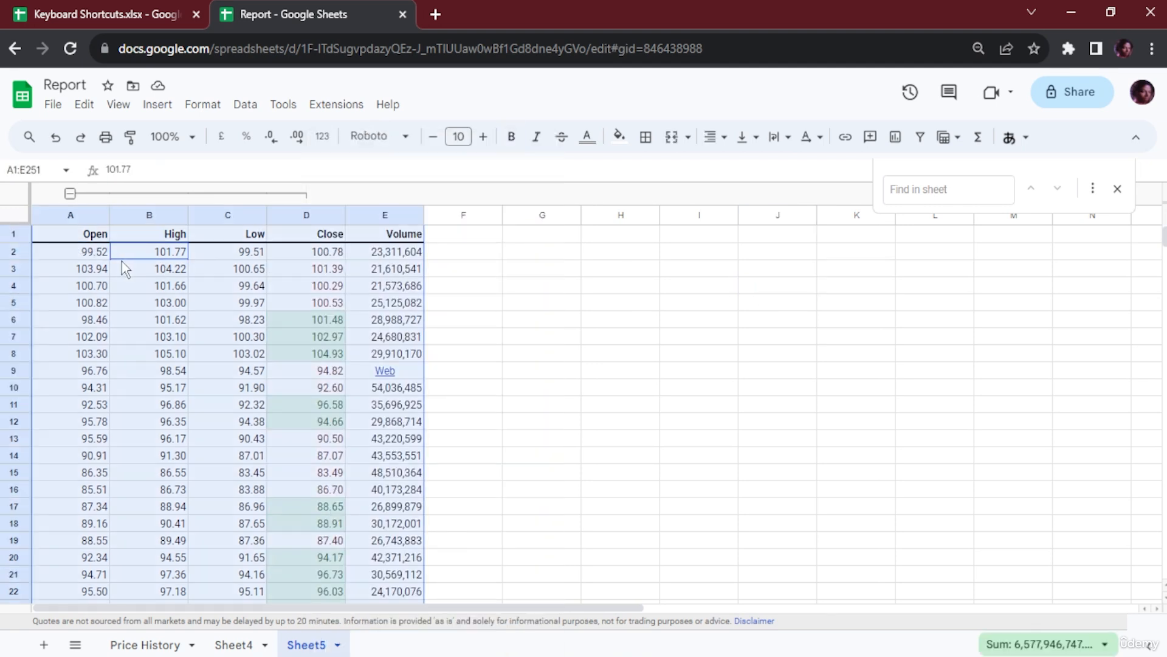
left_click(88, 107)
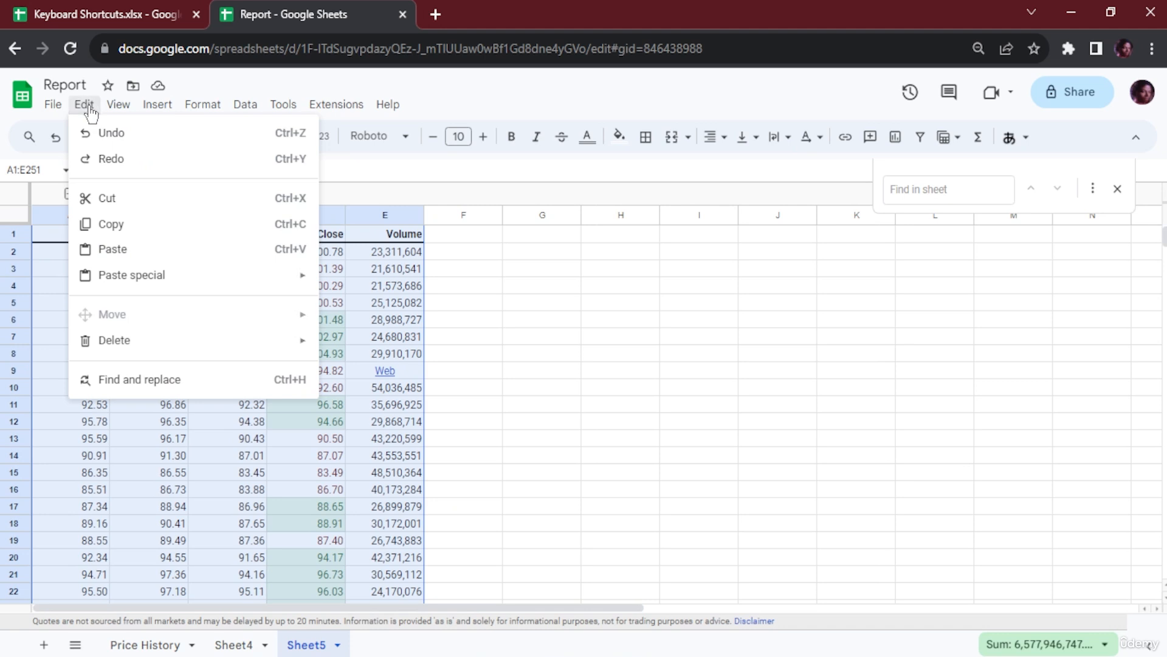
left_click(60, 222)
right_click(68, 222)
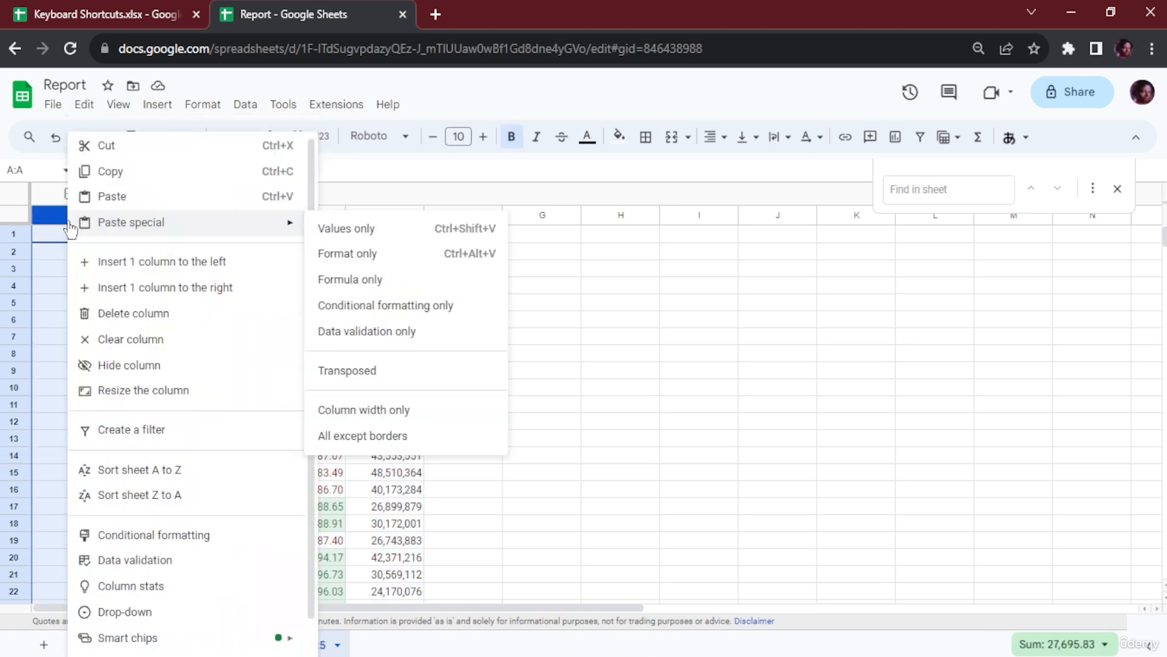
left_click(61, 271)
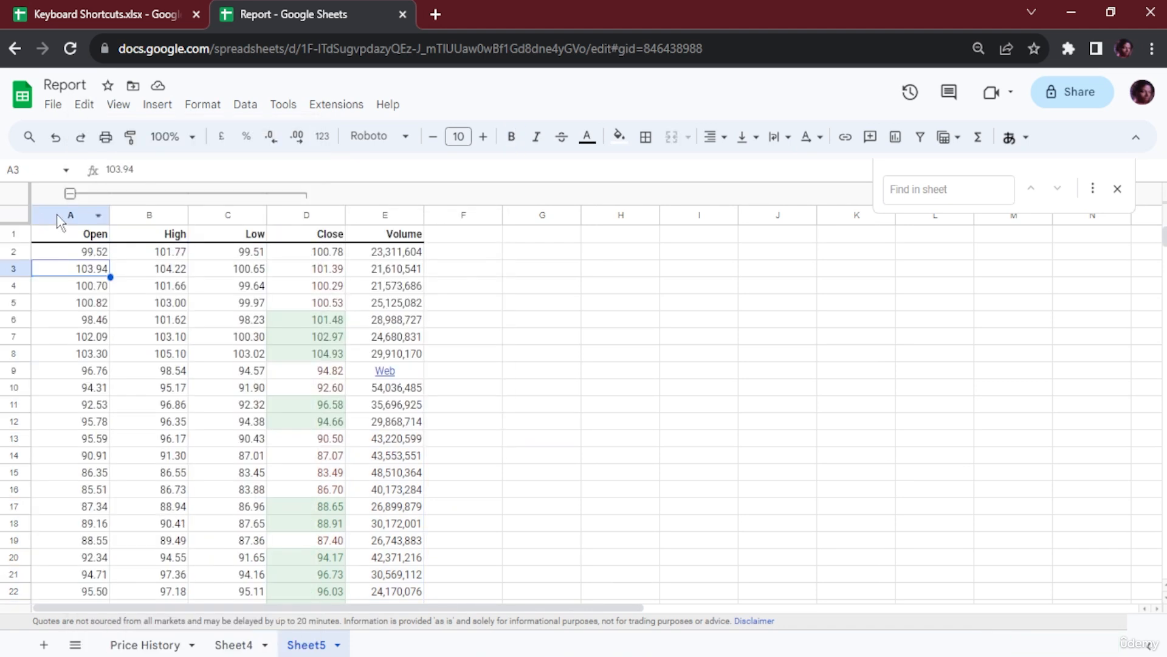
Step: Select columns A through E, look through the column actions available for them, and deselect the columns
left_click_drag(60, 222, 334, 218)
right_click(331, 216)
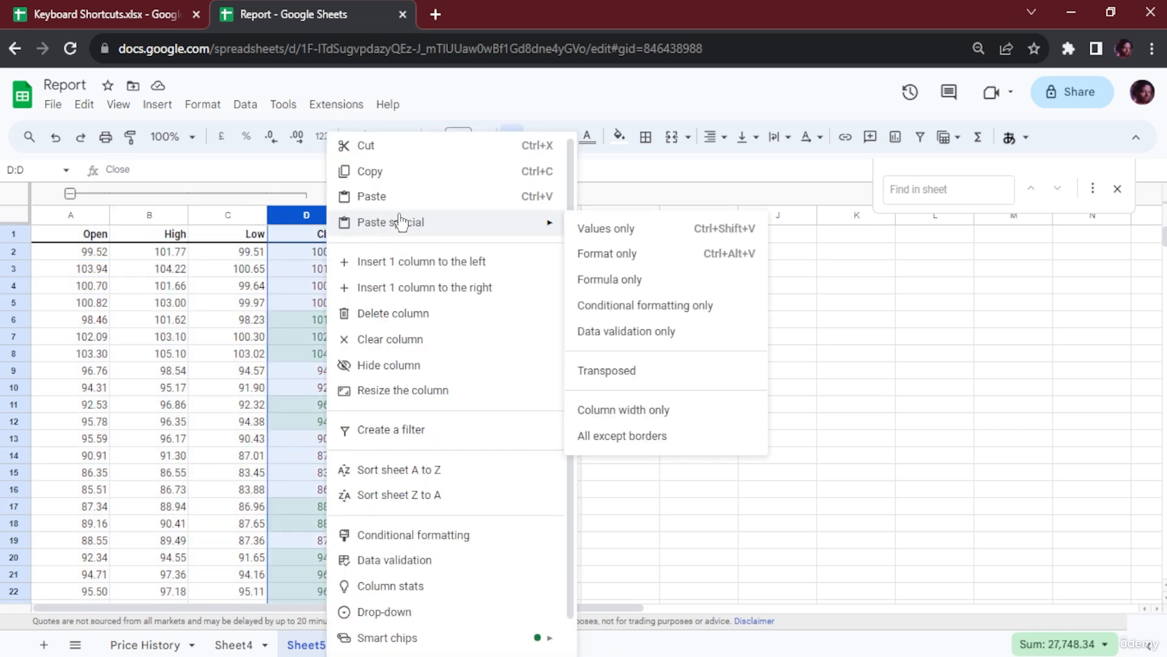
left_click(53, 218, "shift")
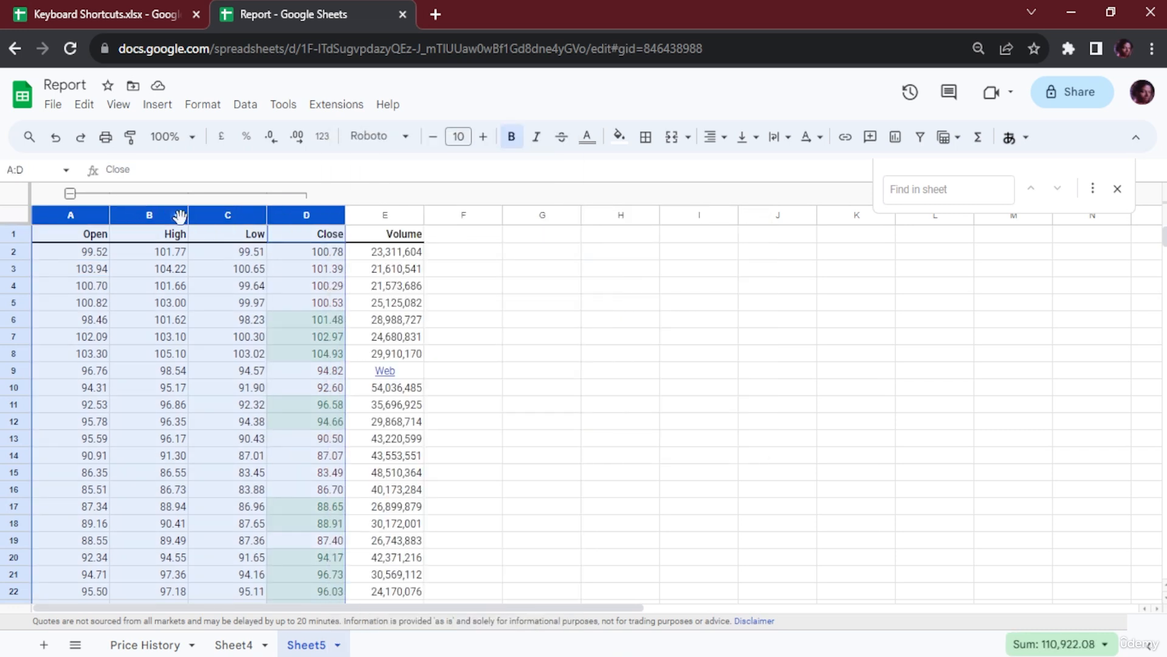
left_click(381, 217, "shift")
left_click(234, 219, "shift")
left_click(390, 214)
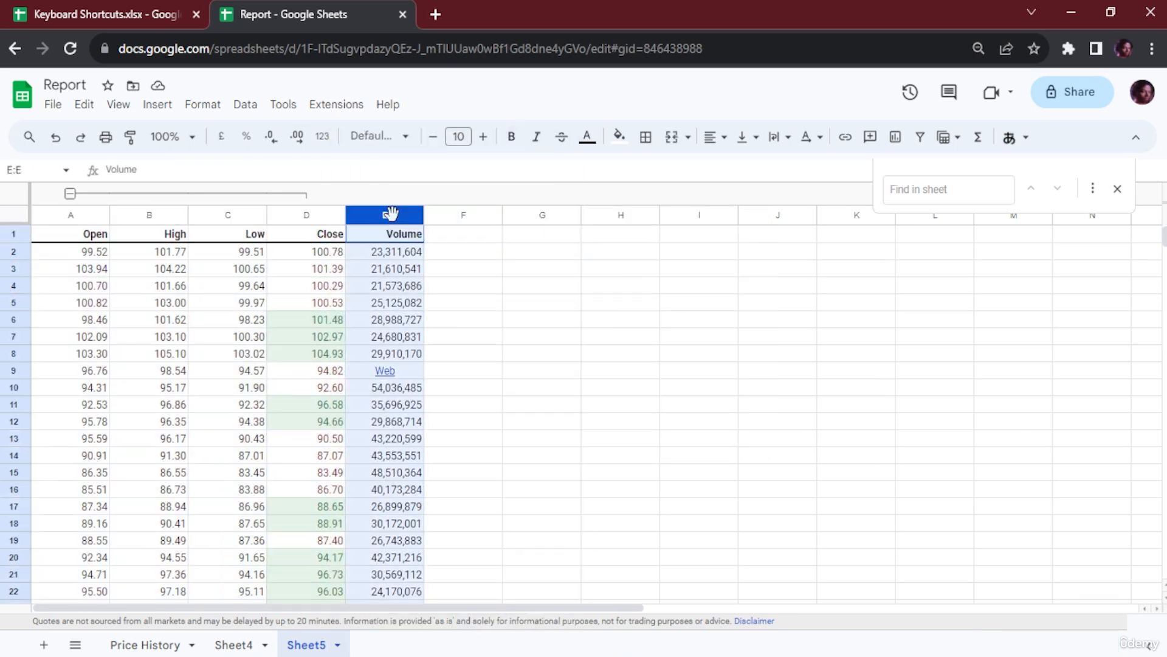
left_click_drag(390, 214, 79, 213)
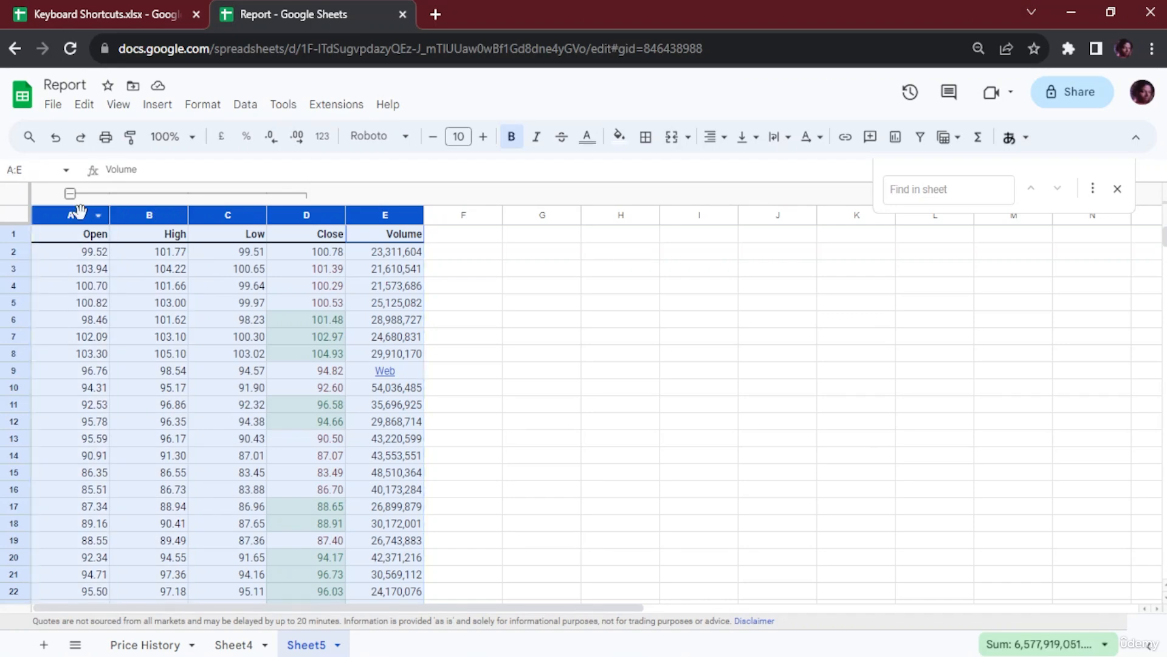
right_click(74, 209)
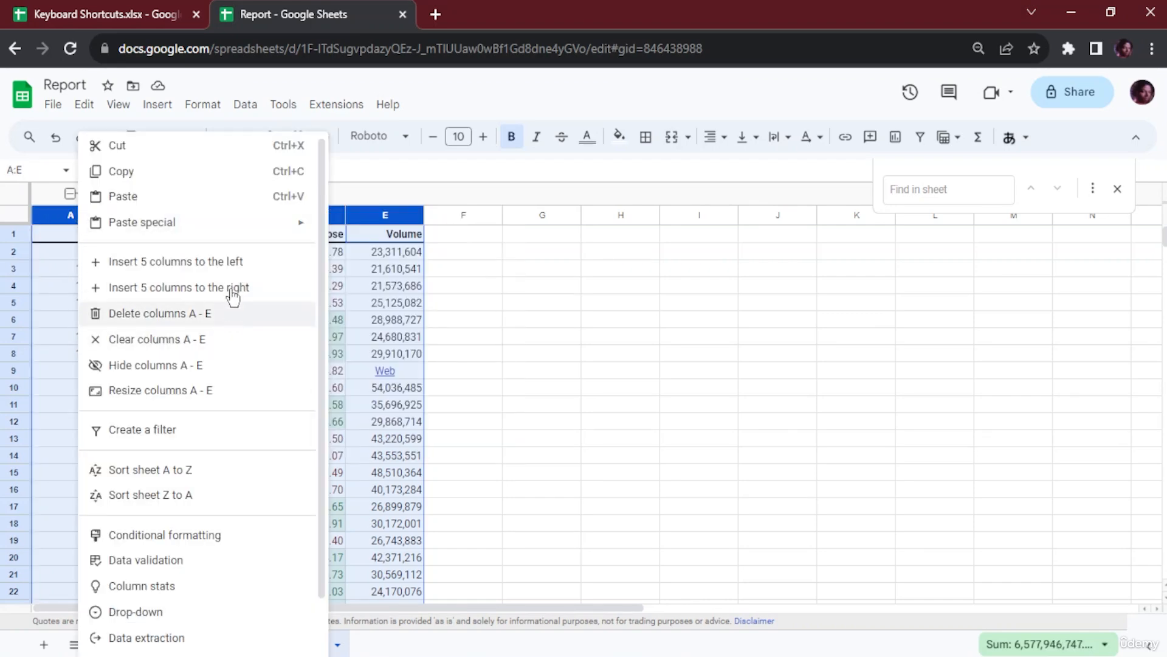
scroll(180, 593, "down", 1)
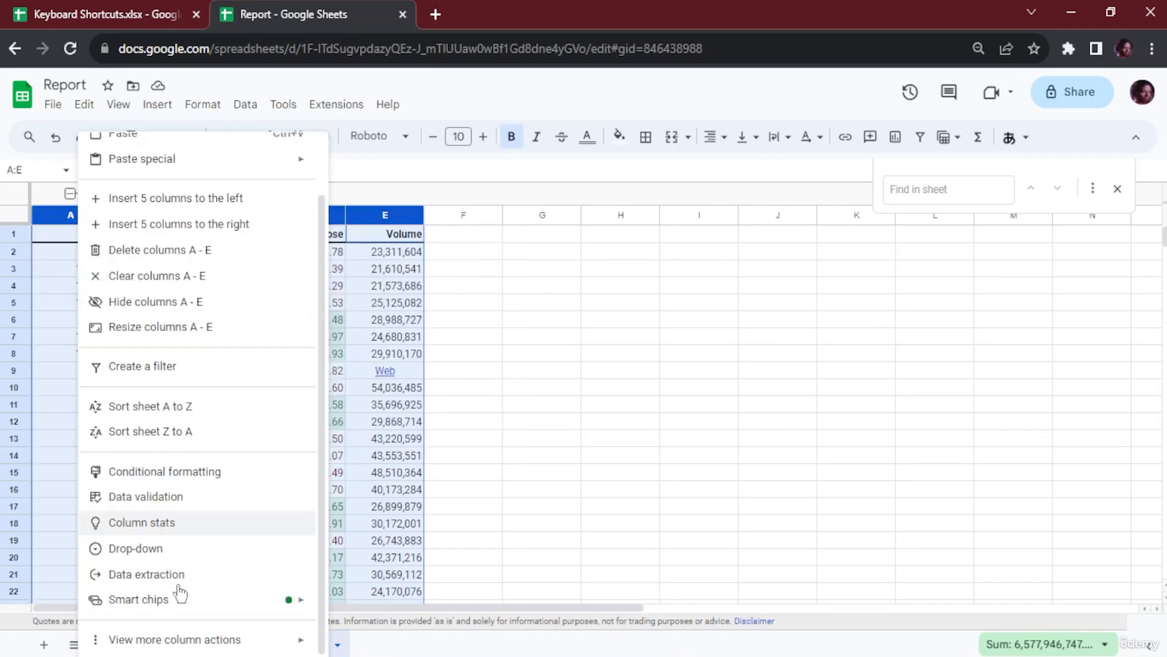
mouse_move(212, 638)
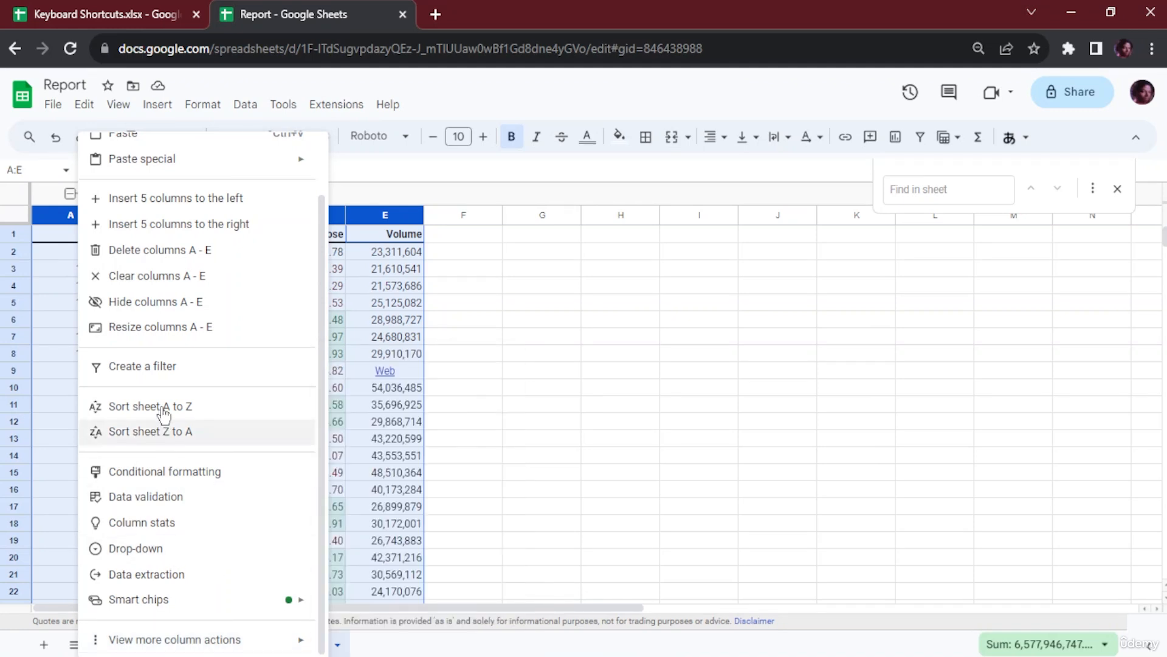
scroll(168, 407, "up", 1)
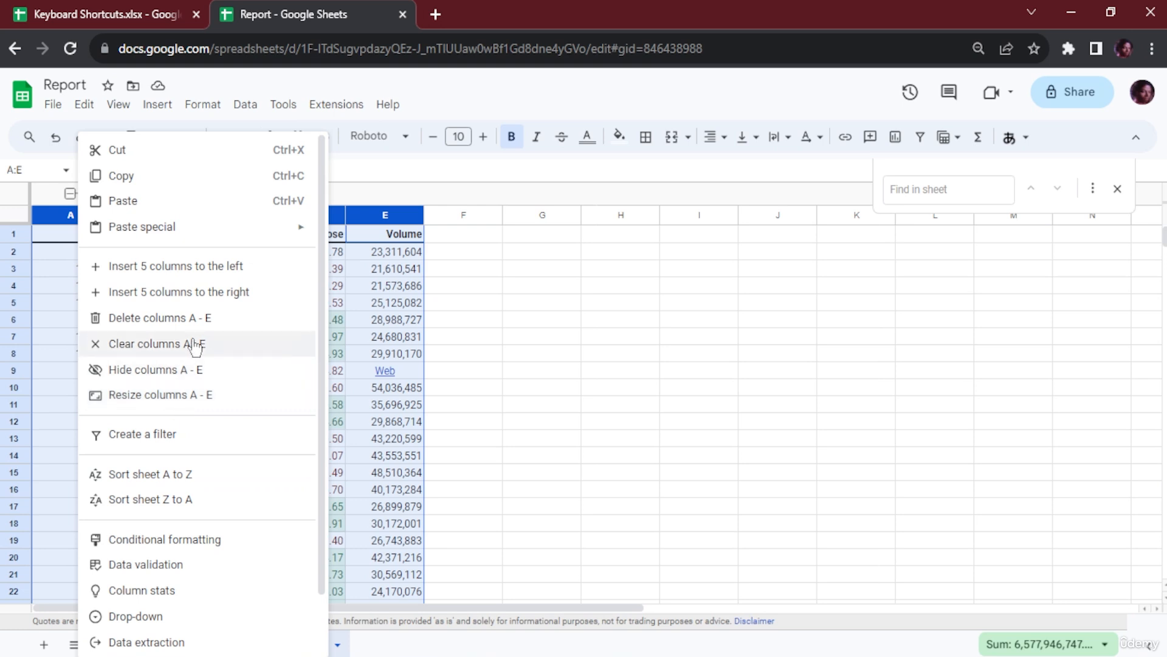
scroll(195, 346, "down", 1)
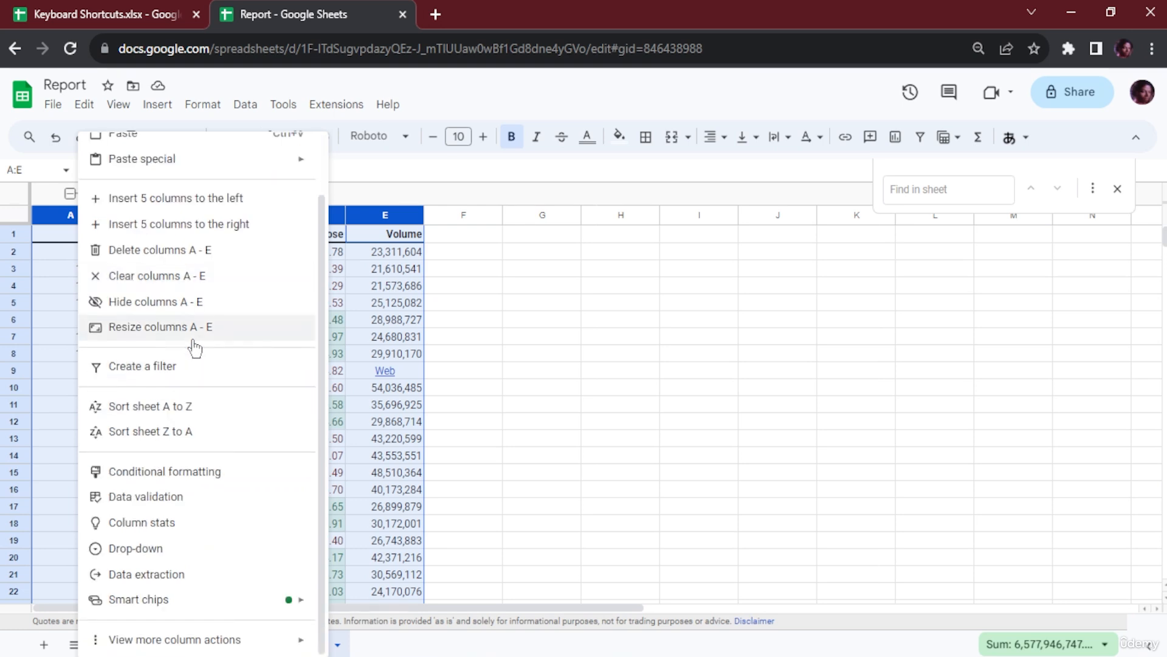
left_click(50, 325)
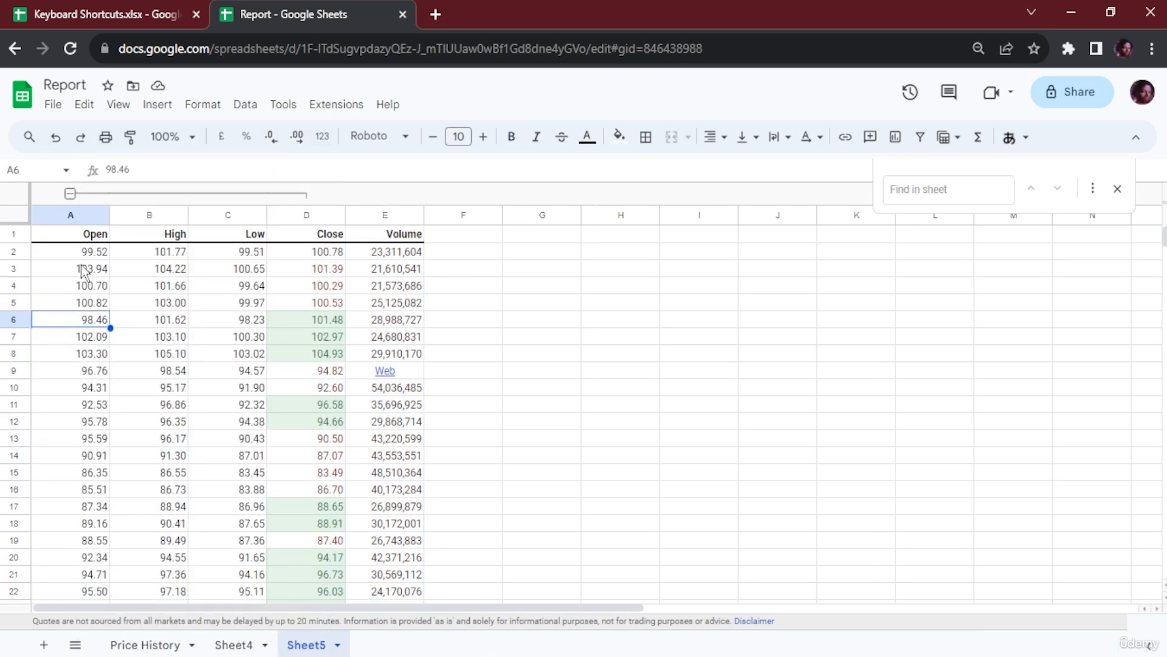
Step: Select the entire data range A1:E251 from cell A1 and apply alternating colours to it
left_click_drag(72, 238, 246, 345)
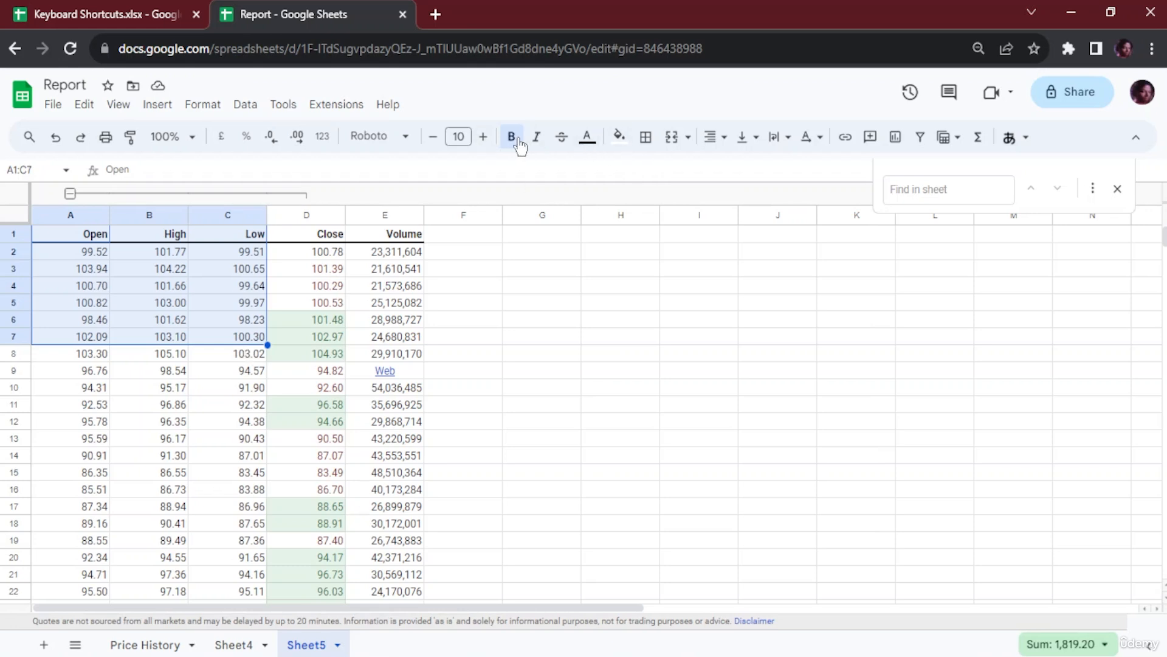
left_click(96, 238)
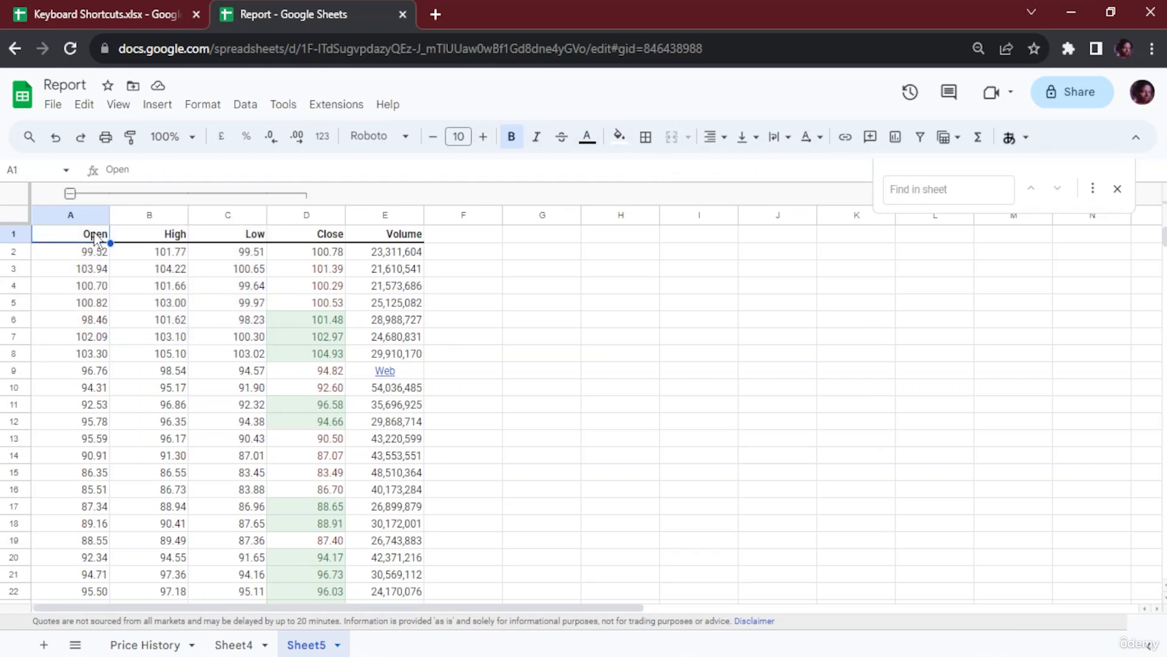
key("ctrl+a")
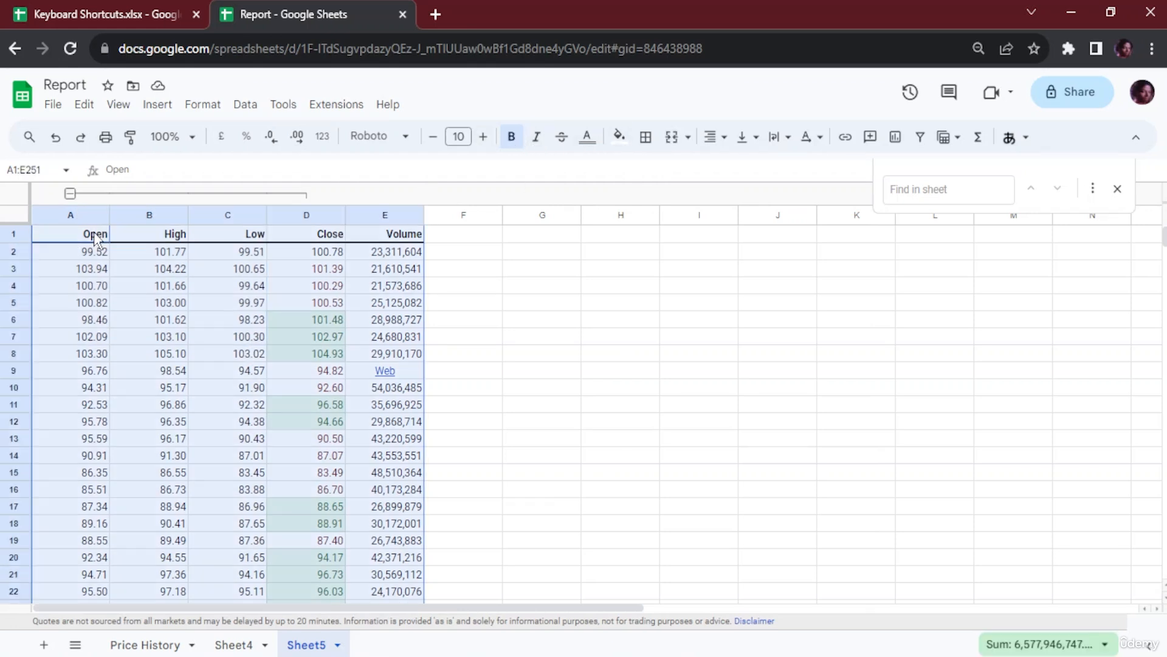
left_click(626, 146)
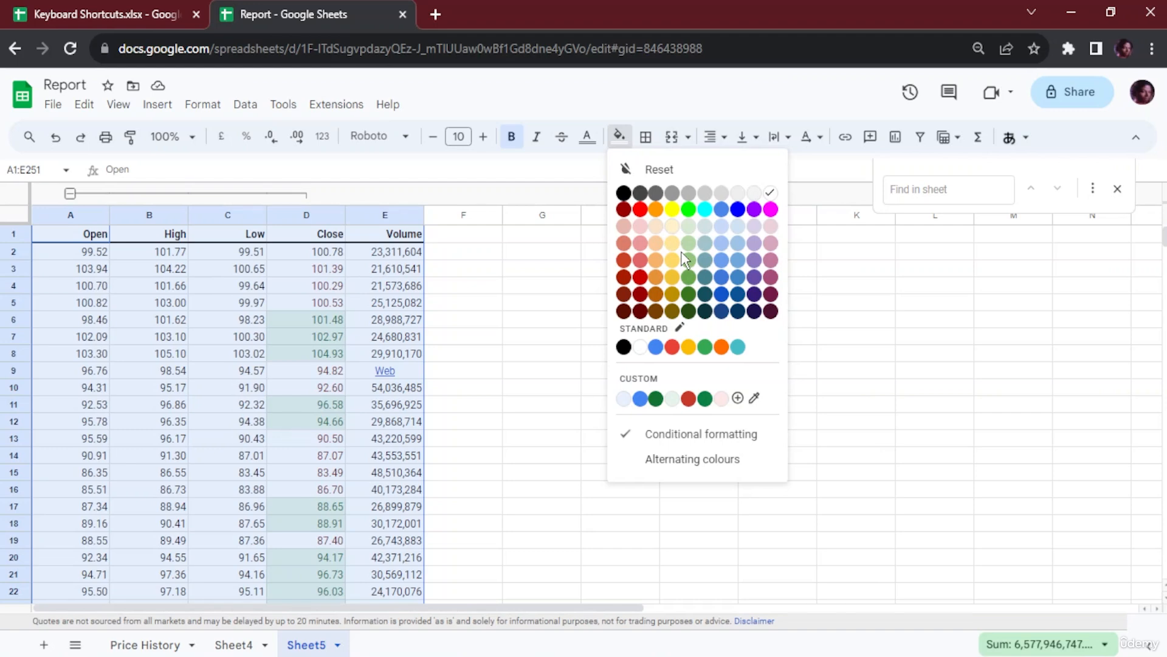
left_click(734, 460)
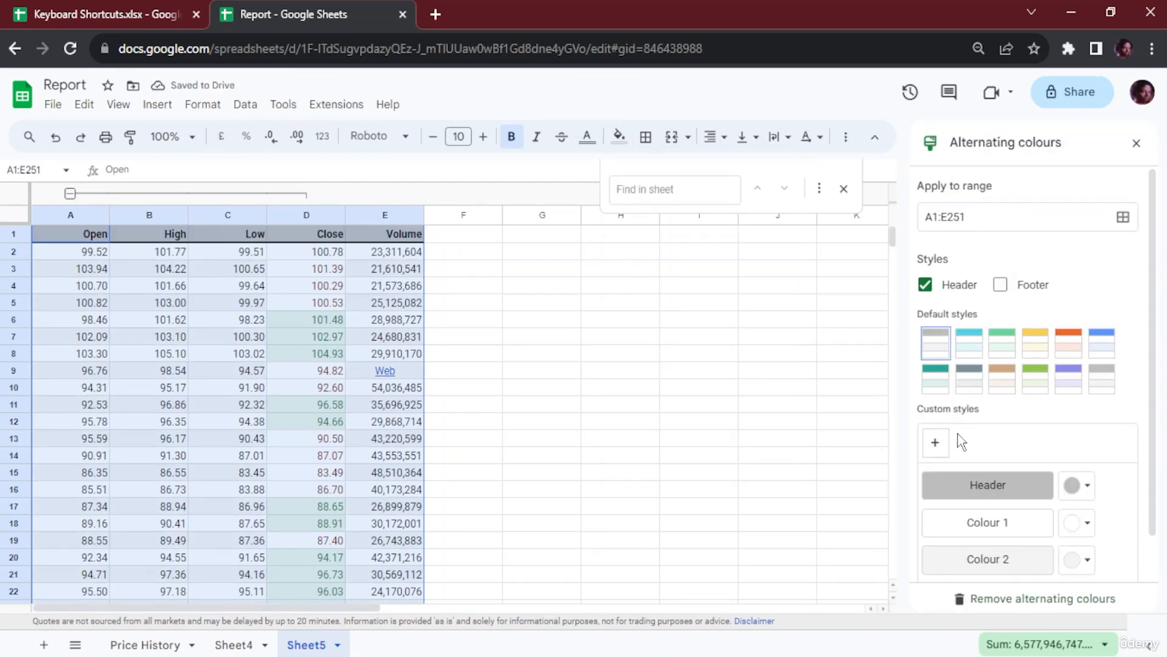
Step: Try several default alternating colour styles on the data range, including cyan, green, orange and tan, ending with blue-grey
left_click(969, 344)
left_click(1002, 344)
left_click(1064, 349)
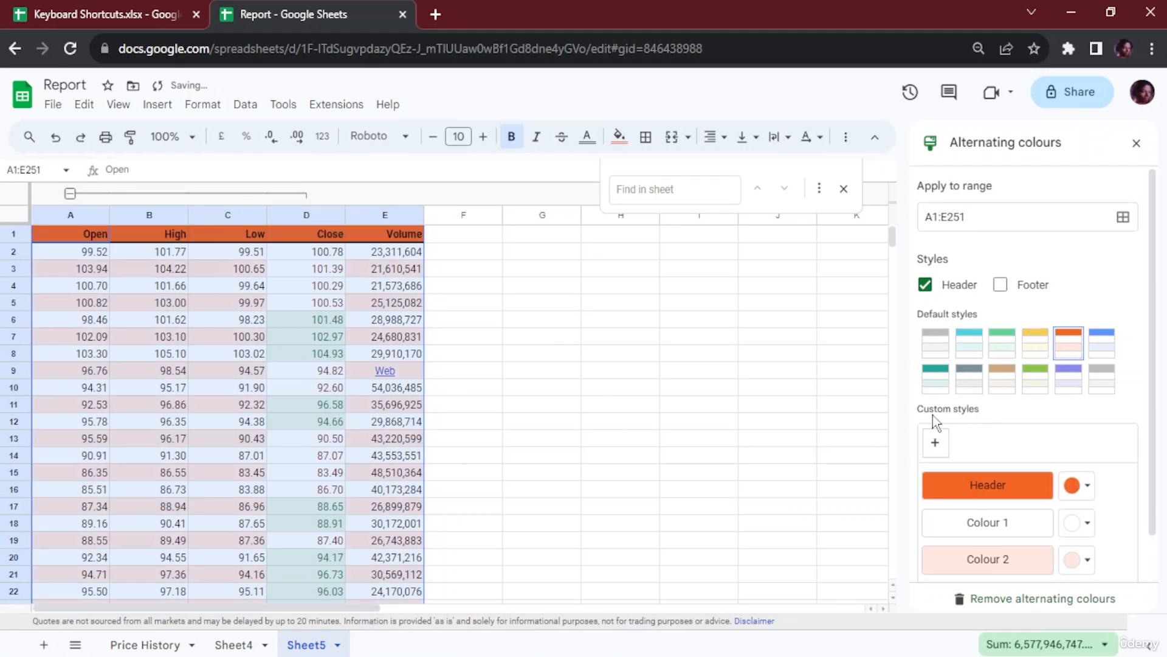
left_click(1002, 379)
left_click(969, 389)
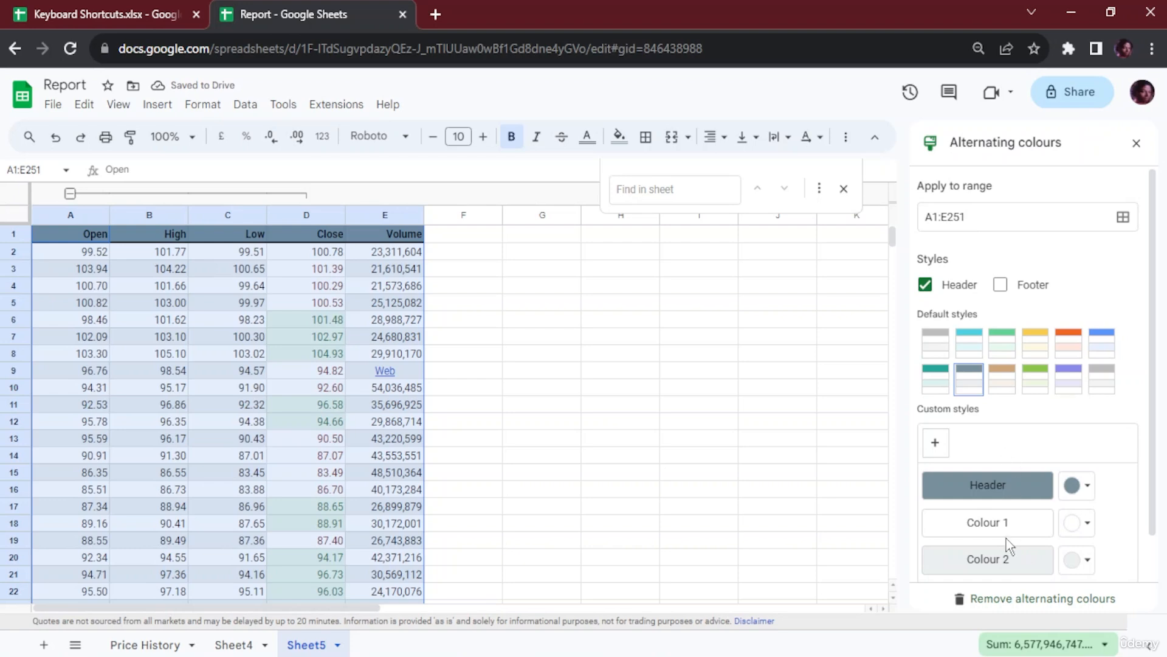
Step: Customise the alternating row colours with dark blue for Colour 1 and dark purple for Colour 2
left_click(1077, 524)
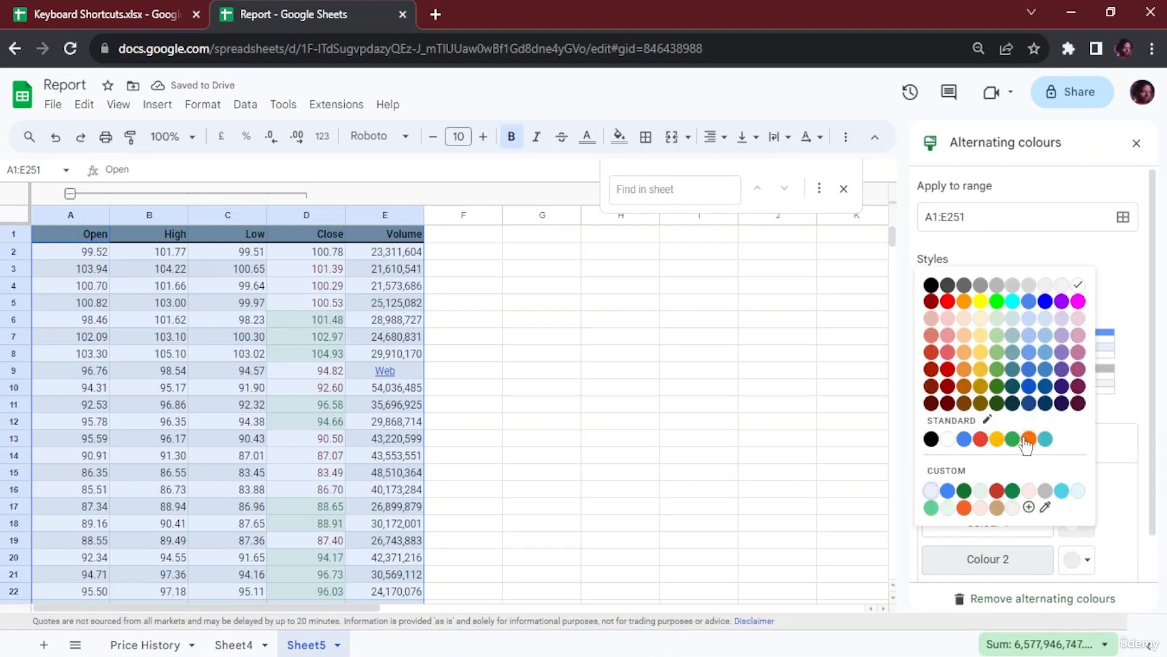
left_click(1028, 386)
left_click(1087, 560)
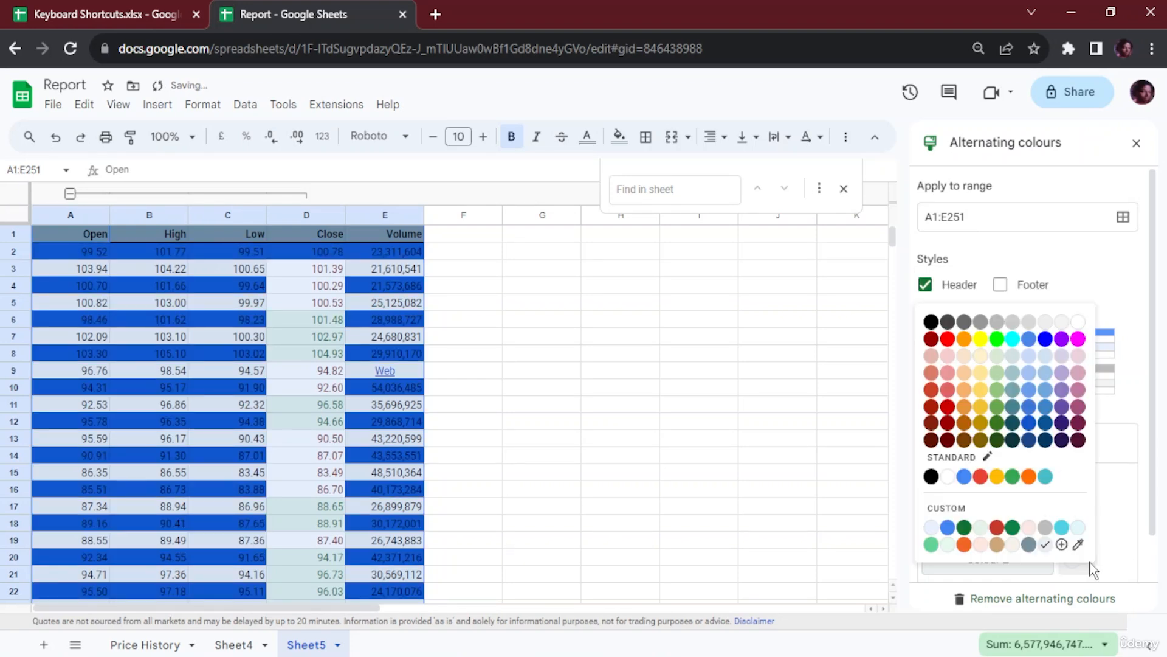
left_click(1063, 421)
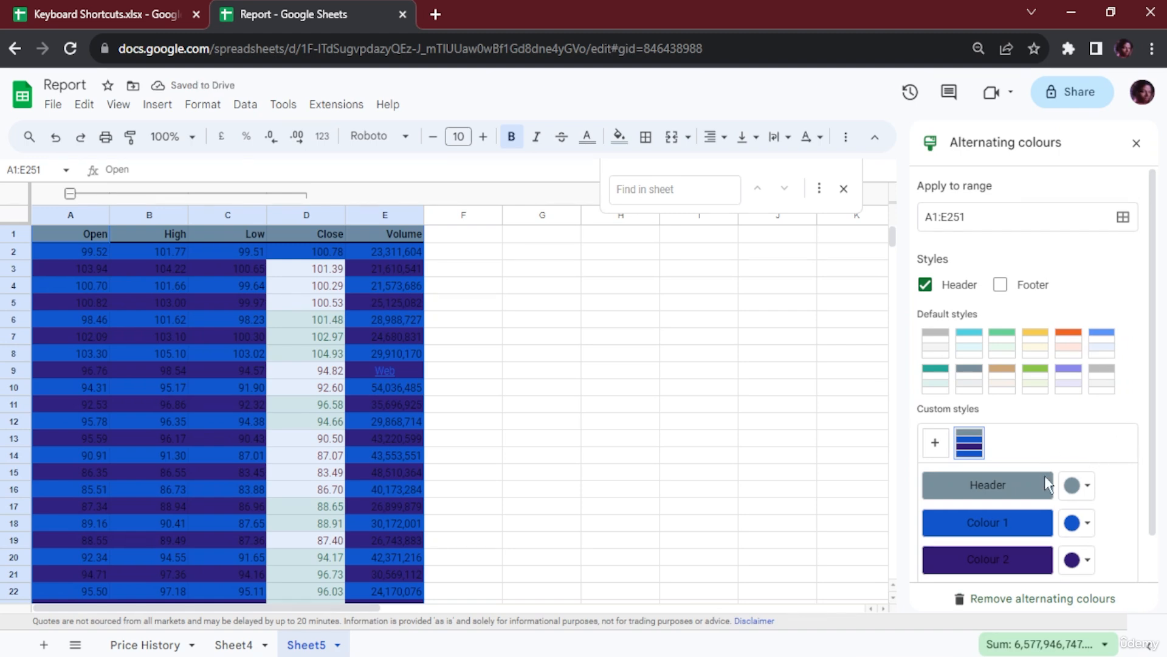
Step: Apply the teal default style with a footer to the data range, check the banded rows, and close the alternating colours settings
left_click(946, 386)
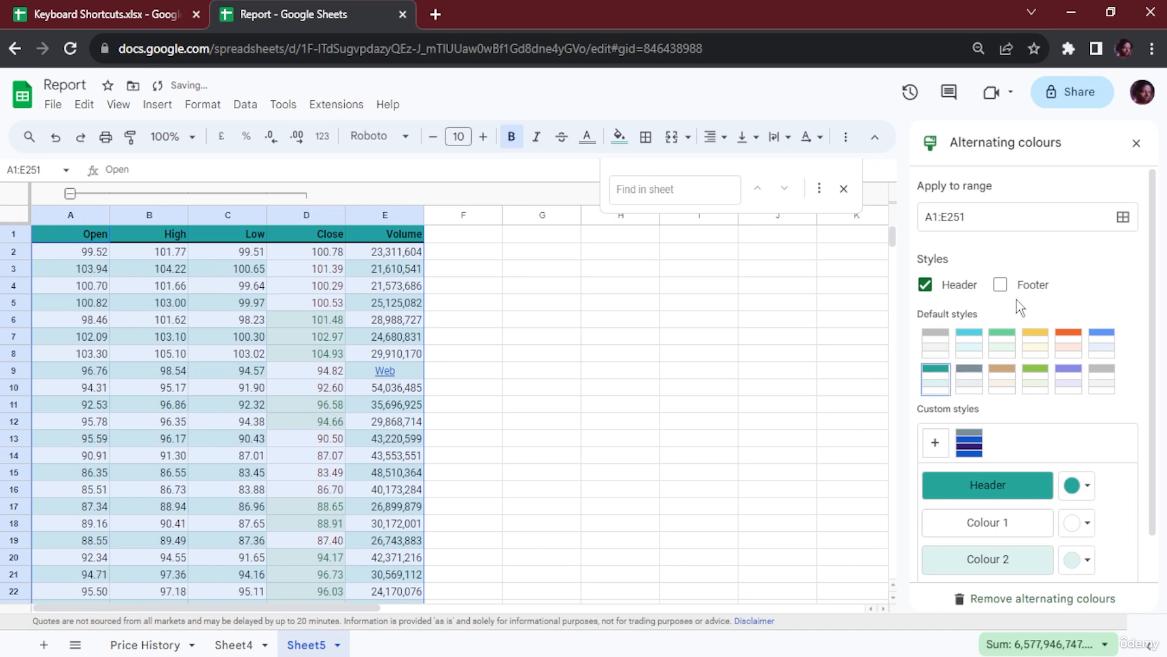
scroll(268, 381, "down", 20)
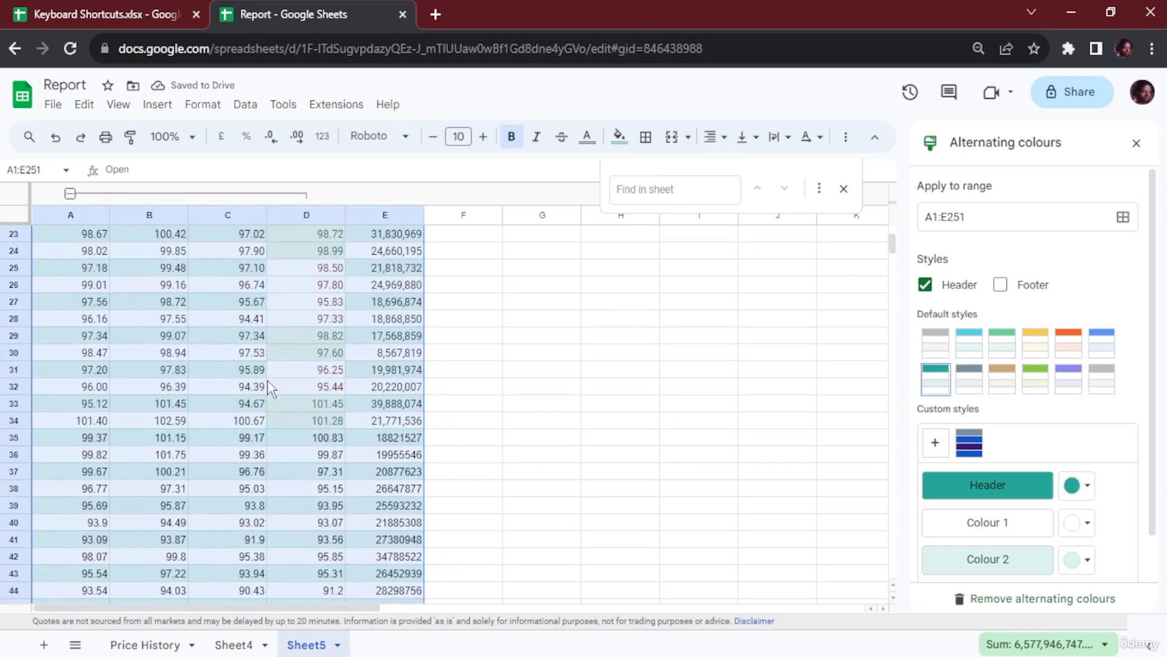
scroll(268, 380, "down", 20)
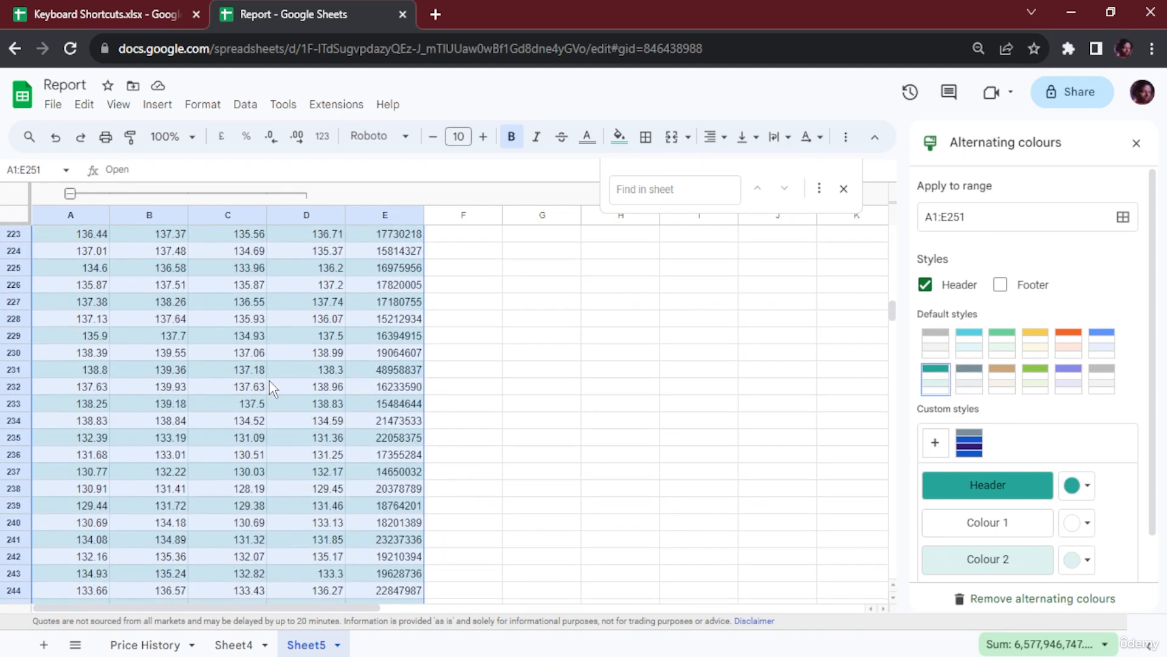
scroll(269, 381, "up", 14)
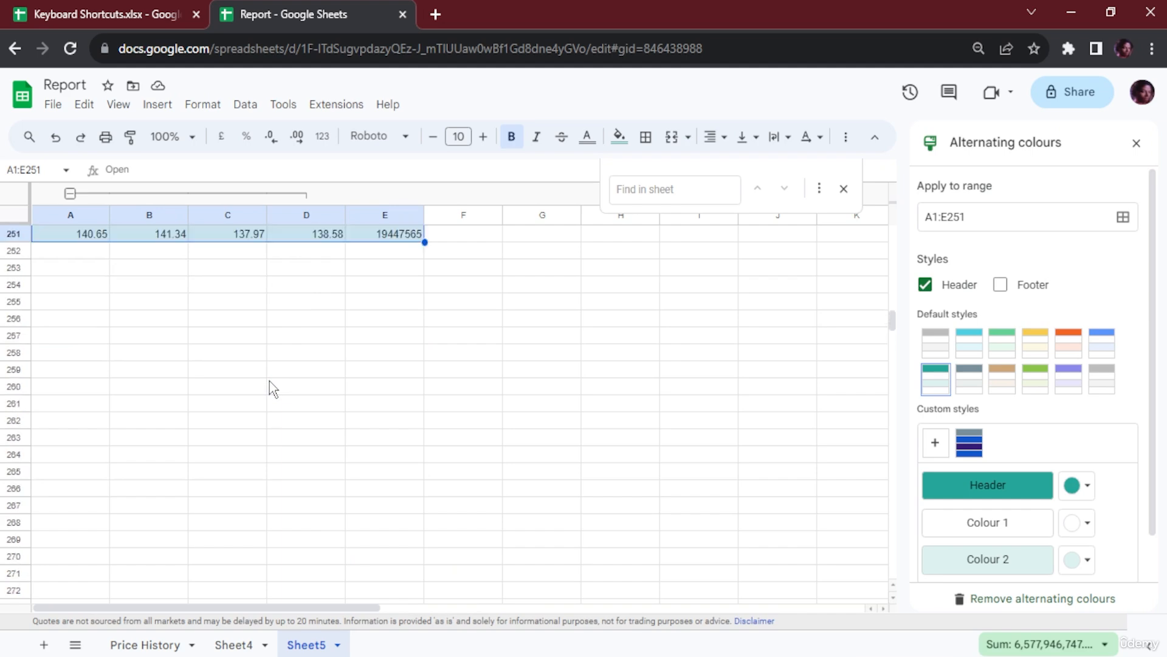
left_click(1000, 285)
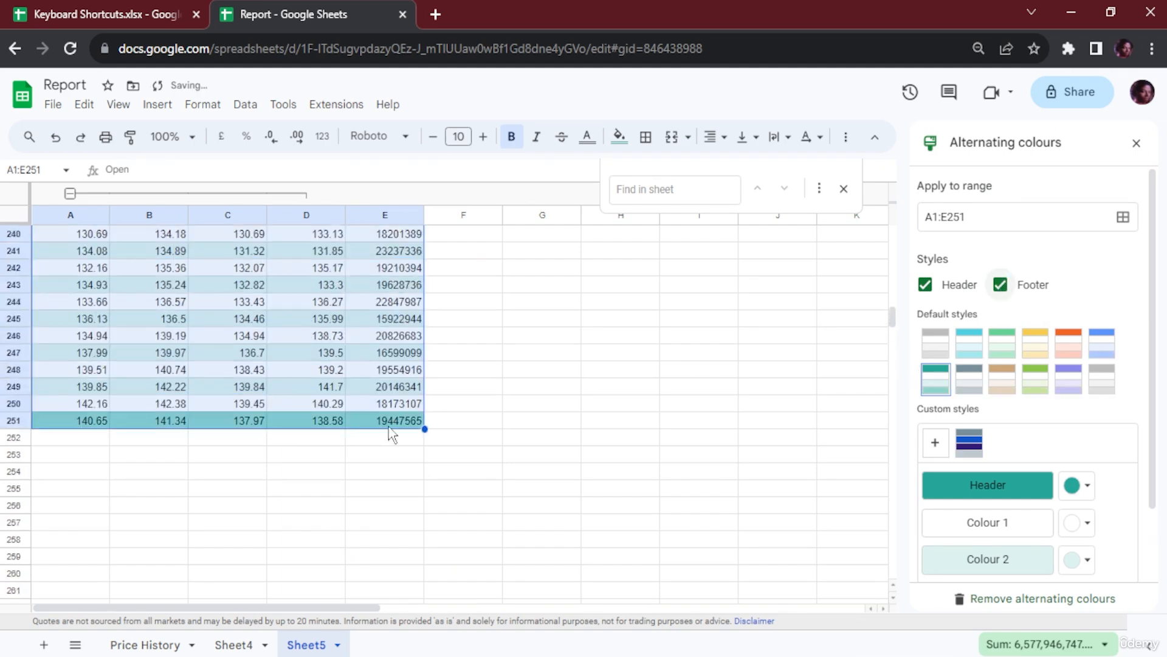
scroll(240, 403, "up", 7)
scroll(240, 404, "up", 20)
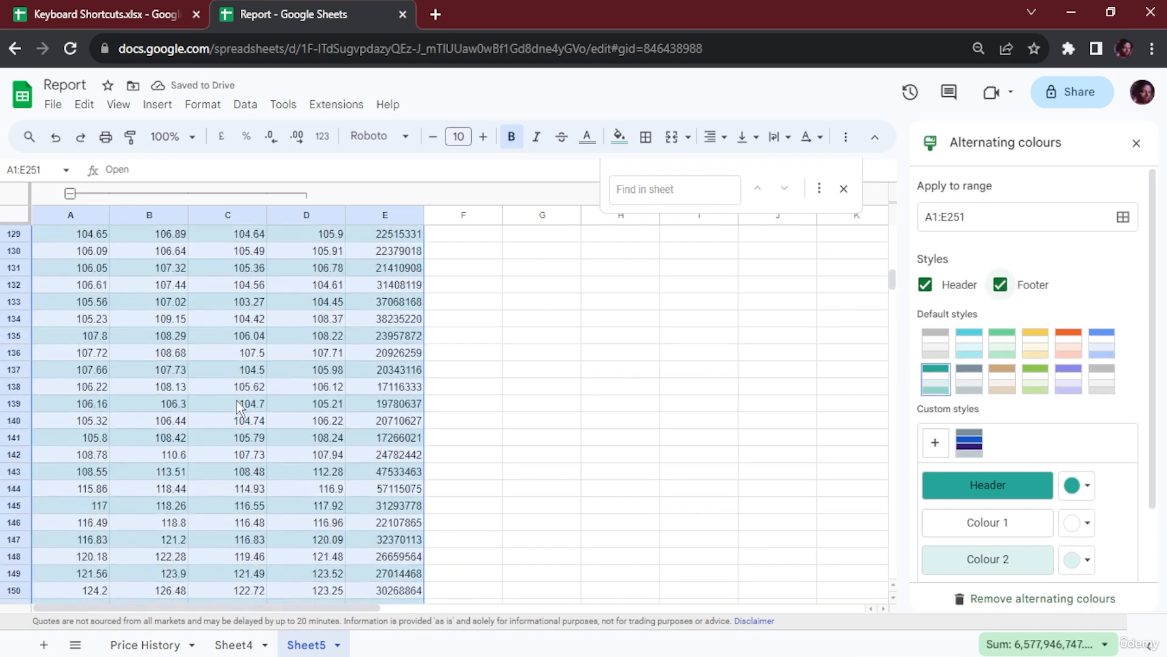
scroll(240, 405, "up", 13)
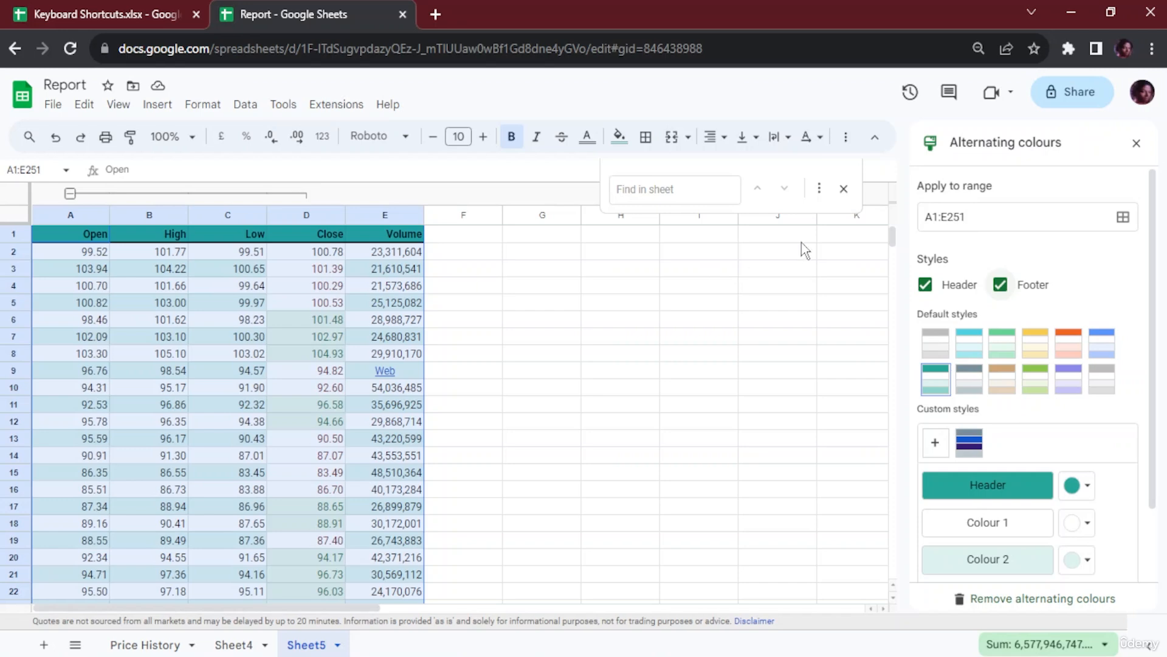
left_click(1137, 142)
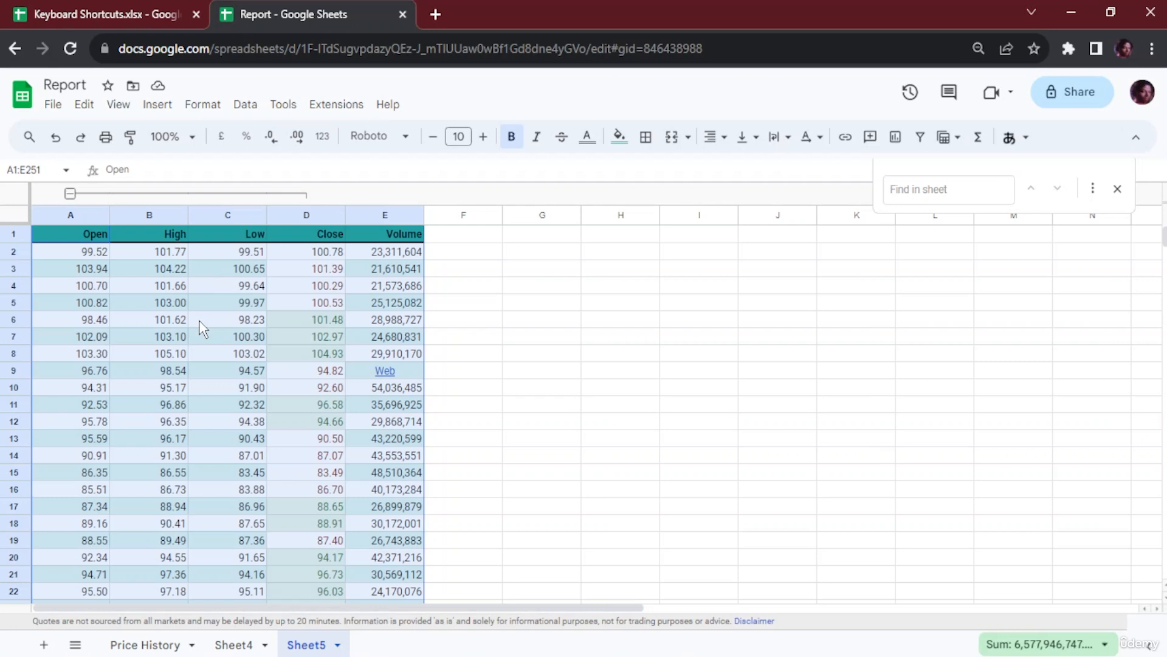
Step: Browse the available spreadsheet themes and apply the Momentum theme to the report
left_click(205, 105)
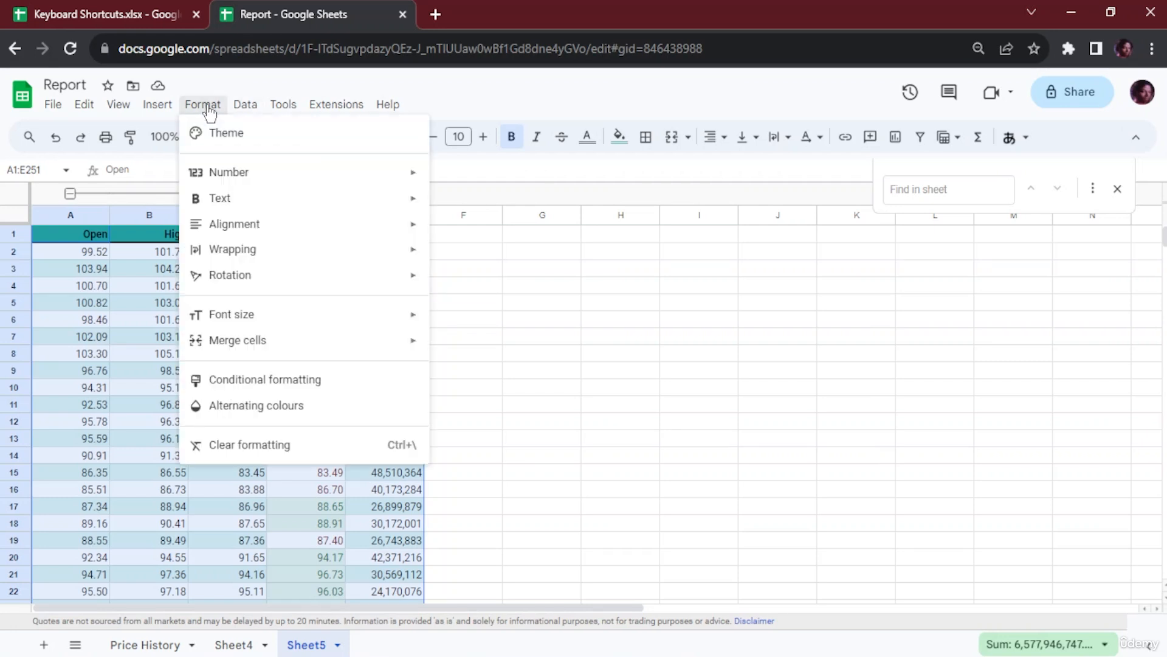
left_click(245, 152)
scroll(1068, 404, "down", 10)
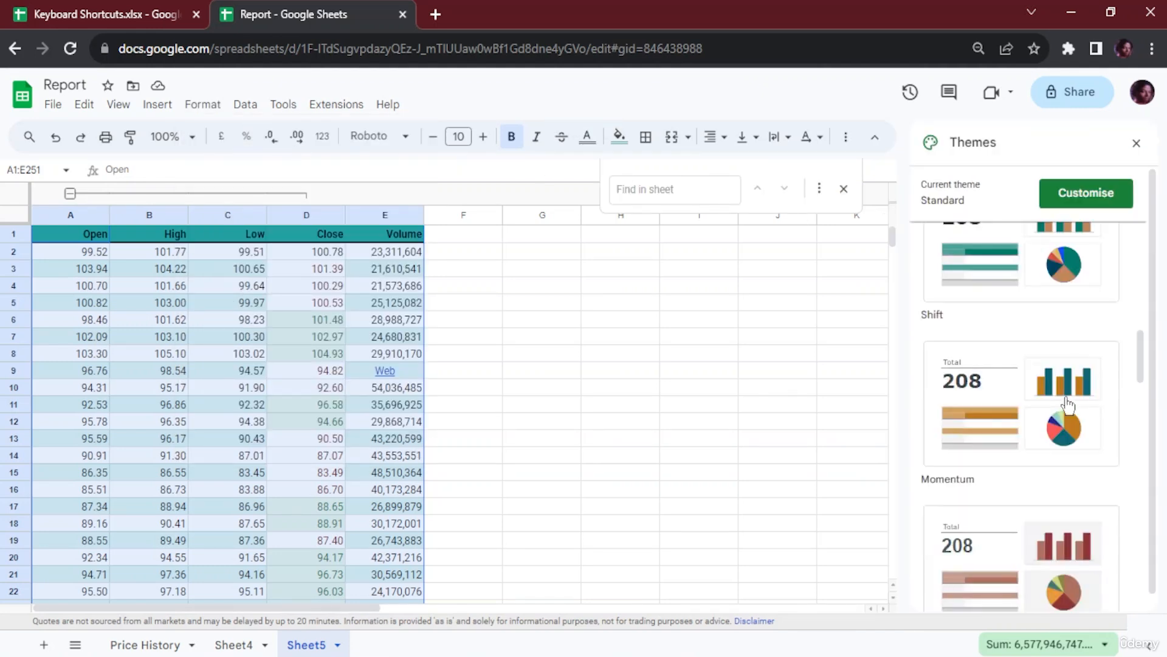
scroll(1058, 429, "down", 15)
scroll(1033, 447, "up", 14)
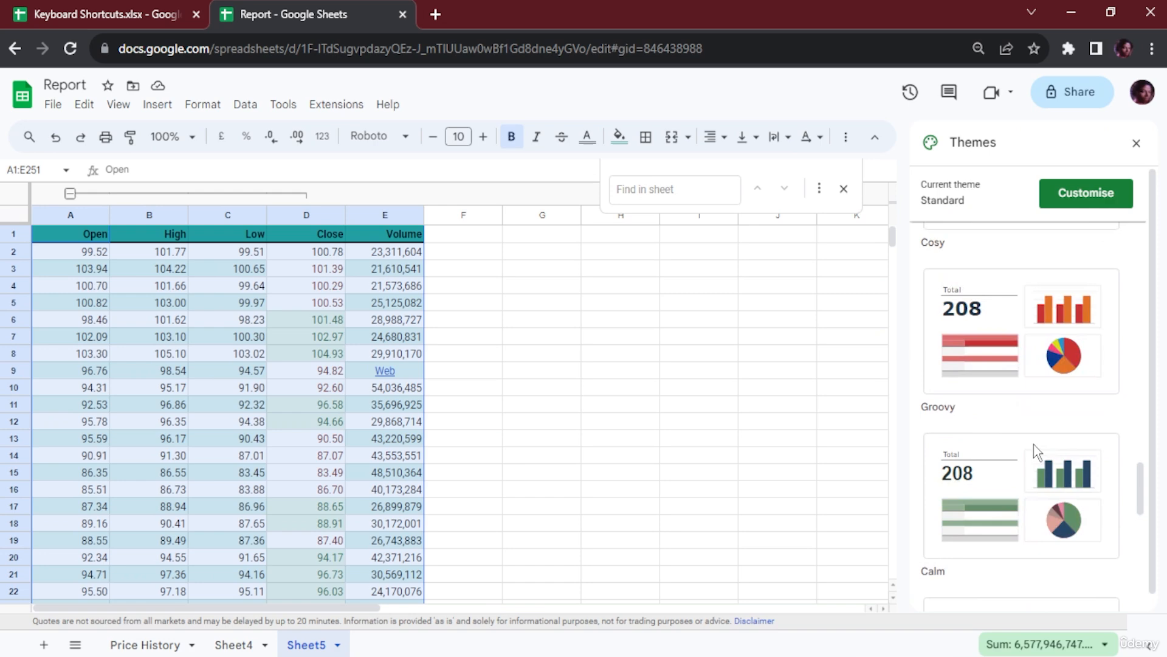
left_click(1037, 357)
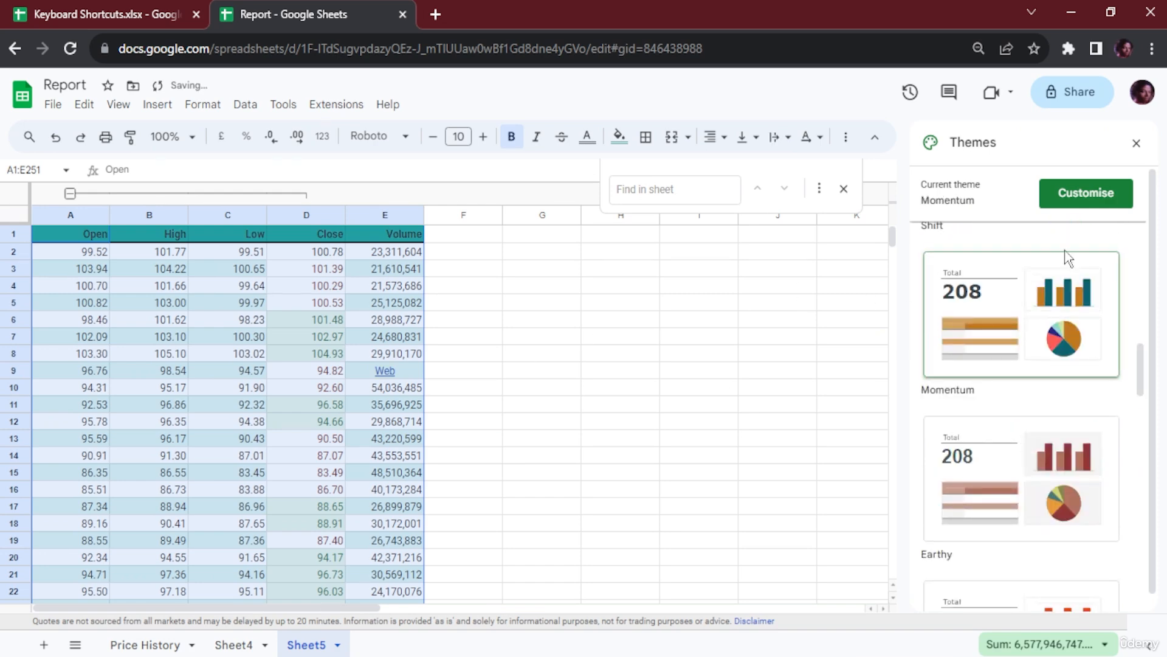
Step: Review the Momentum theme's customisable accent and hyperlink colours, and check how the theme looks throughout the data rows
left_click(1092, 204)
scroll(1009, 425, "down", 5)
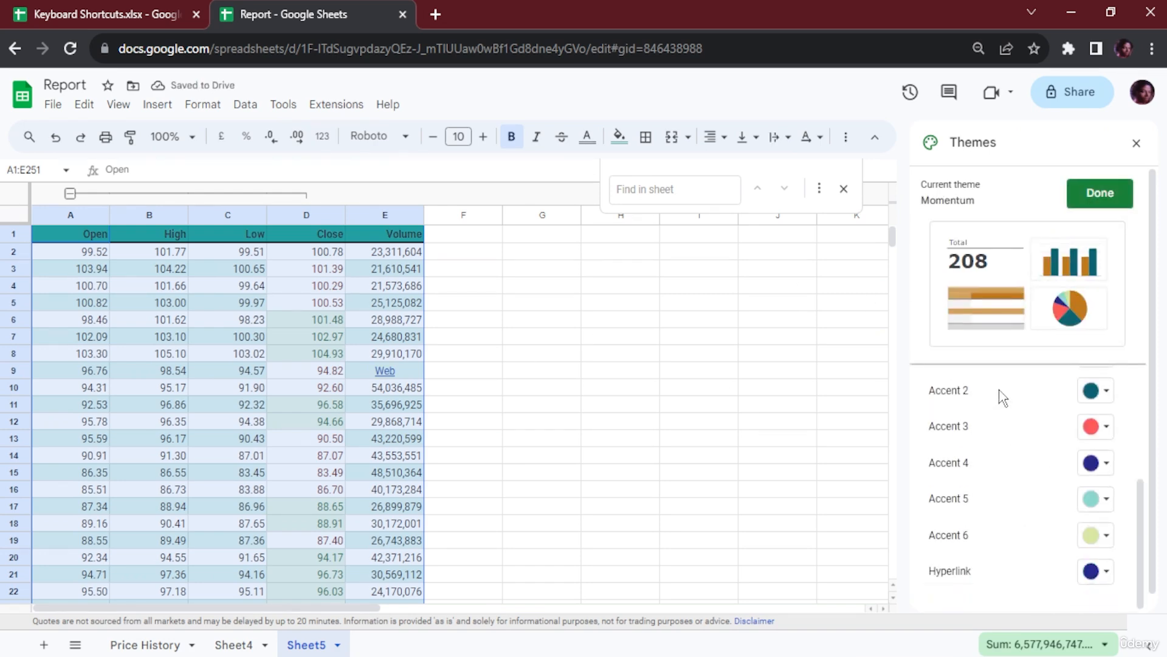
left_click(1094, 198)
scroll(468, 294, "down", 20)
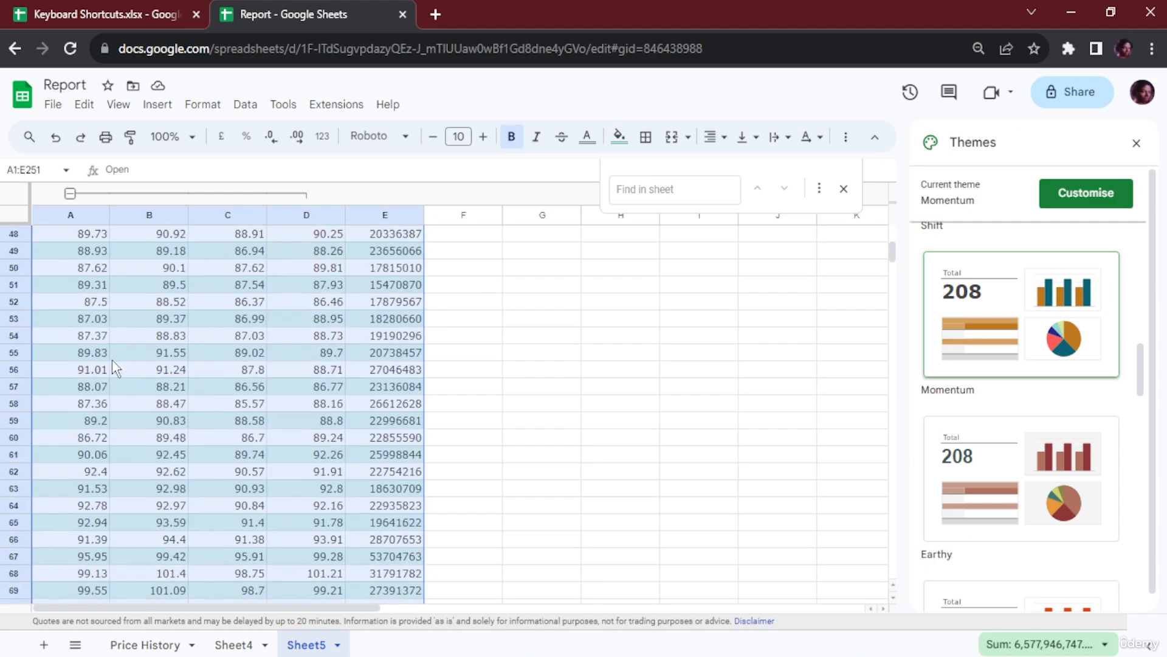
scroll(201, 390, "down", 20)
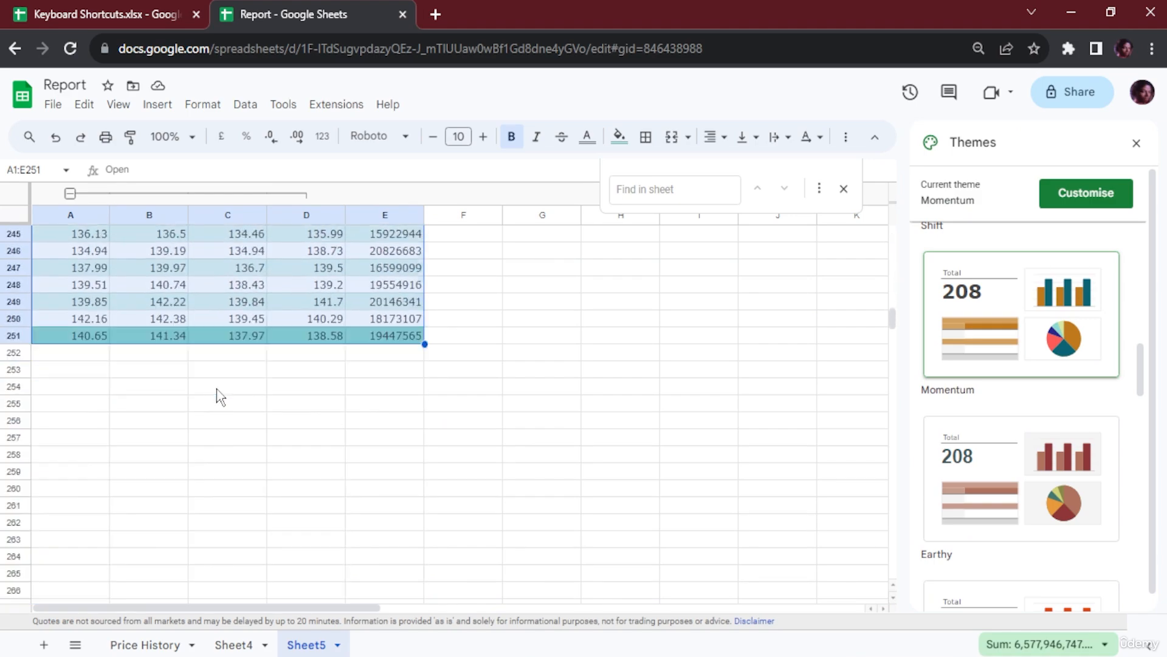
scroll(231, 385, "up", 20)
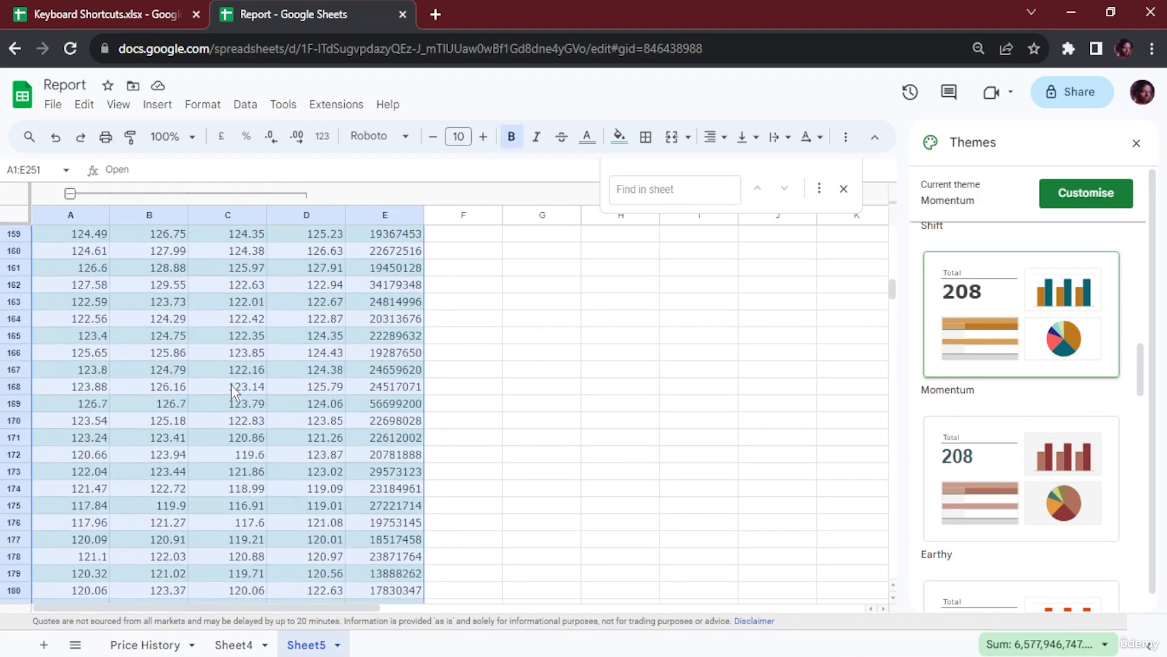
scroll(231, 384, "up", 12)
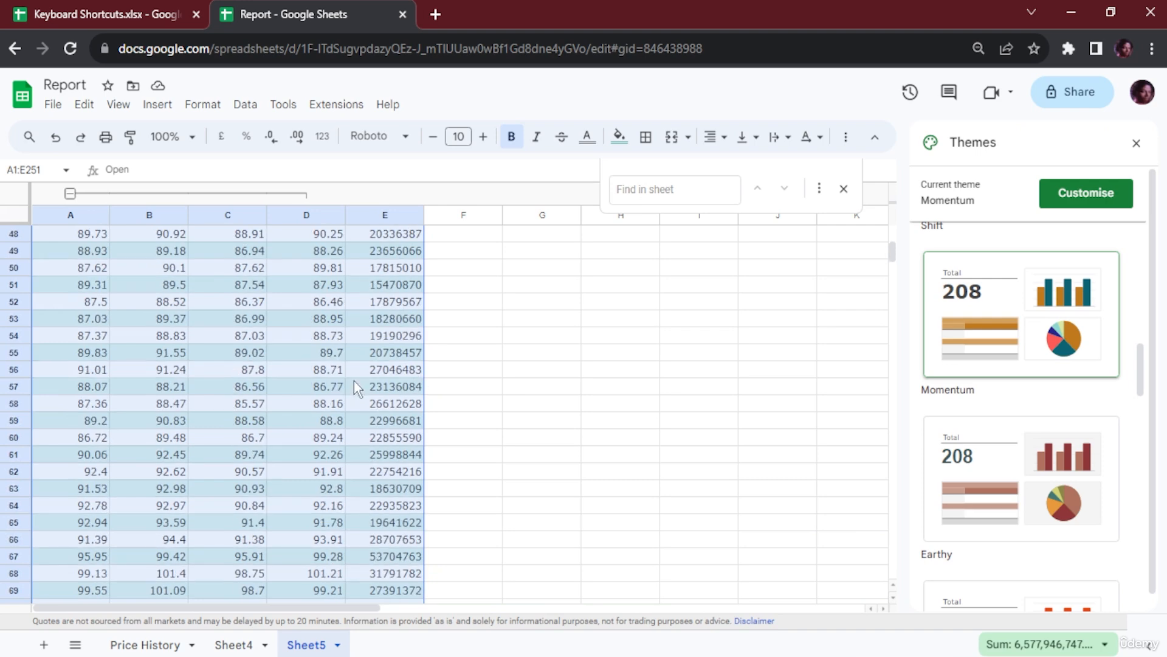
Step: Select the range A49:E68 and switch the spreadsheet to the Standard theme
left_click(665, 189)
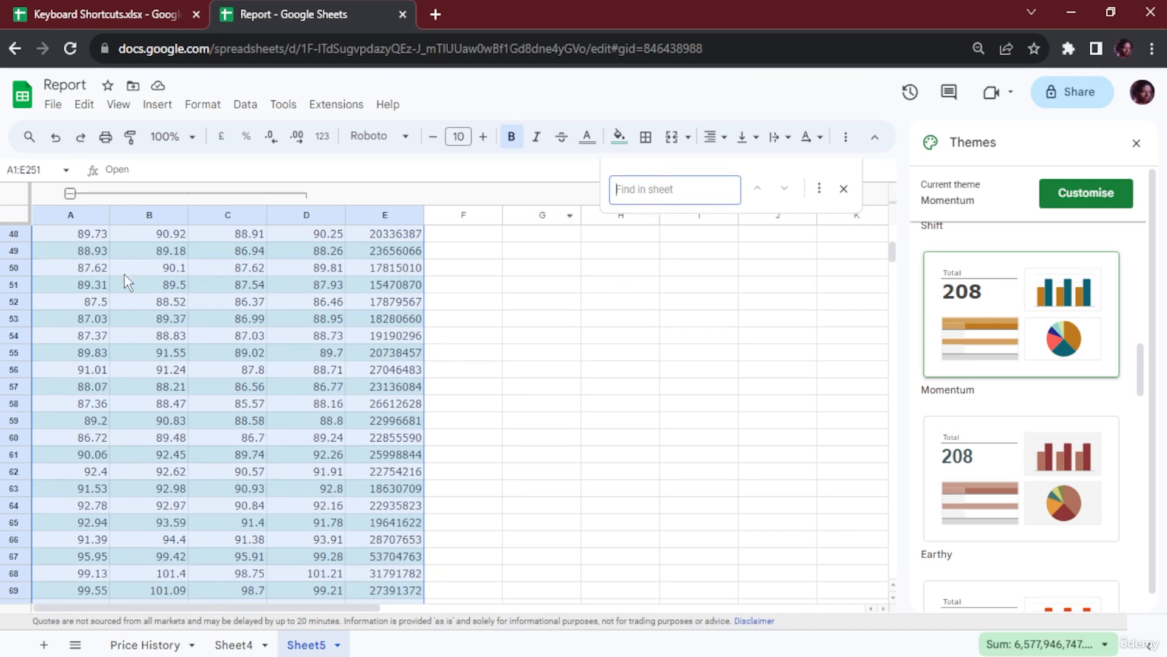
left_click_drag(85, 250, 413, 574)
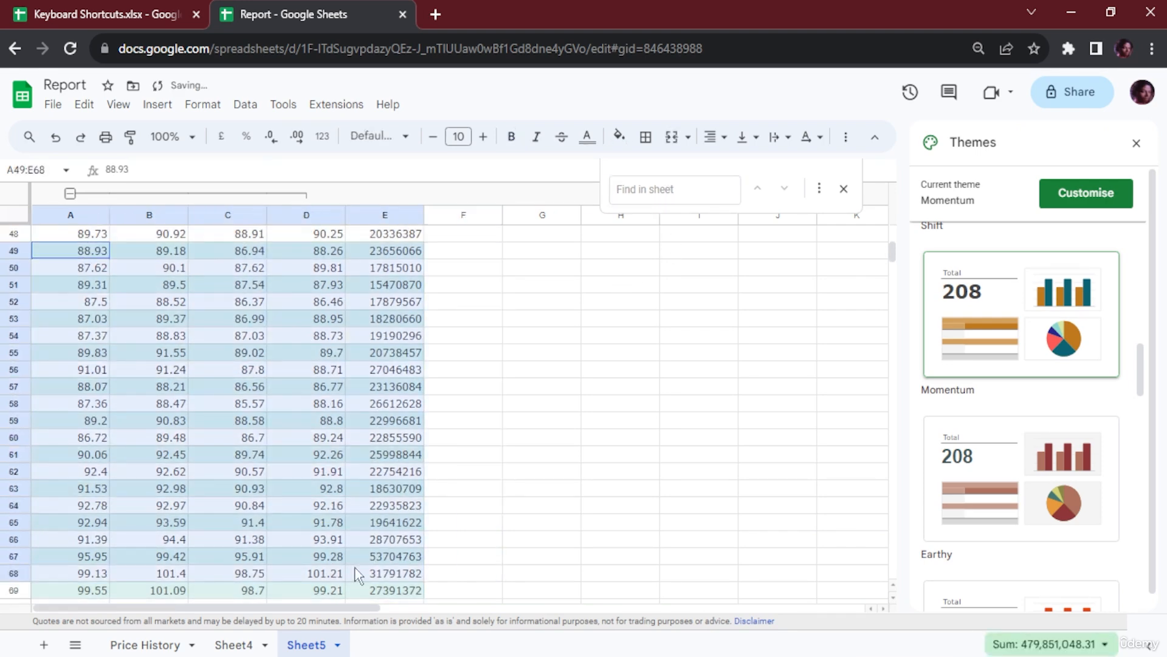
left_click(1004, 508)
left_click(1004, 352)
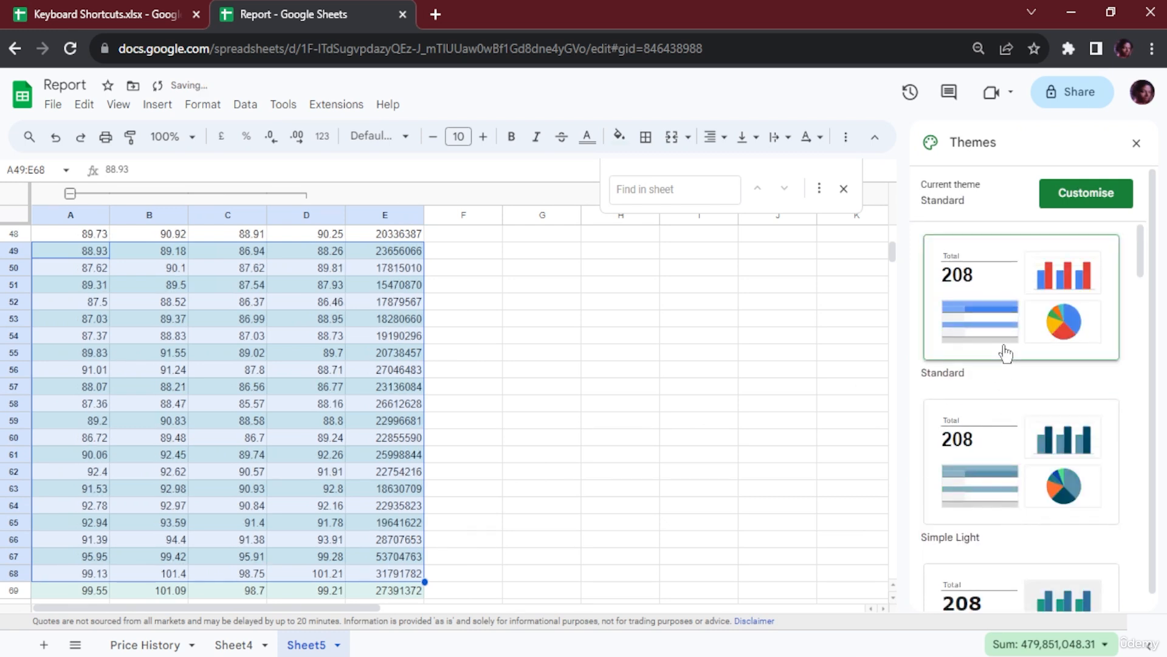
Step: Try several other themes on the spreadsheet, including Momentum and Vintage, to compare their fonts
left_click(1037, 444)
scroll(973, 468, "down", 6)
left_click(1030, 500)
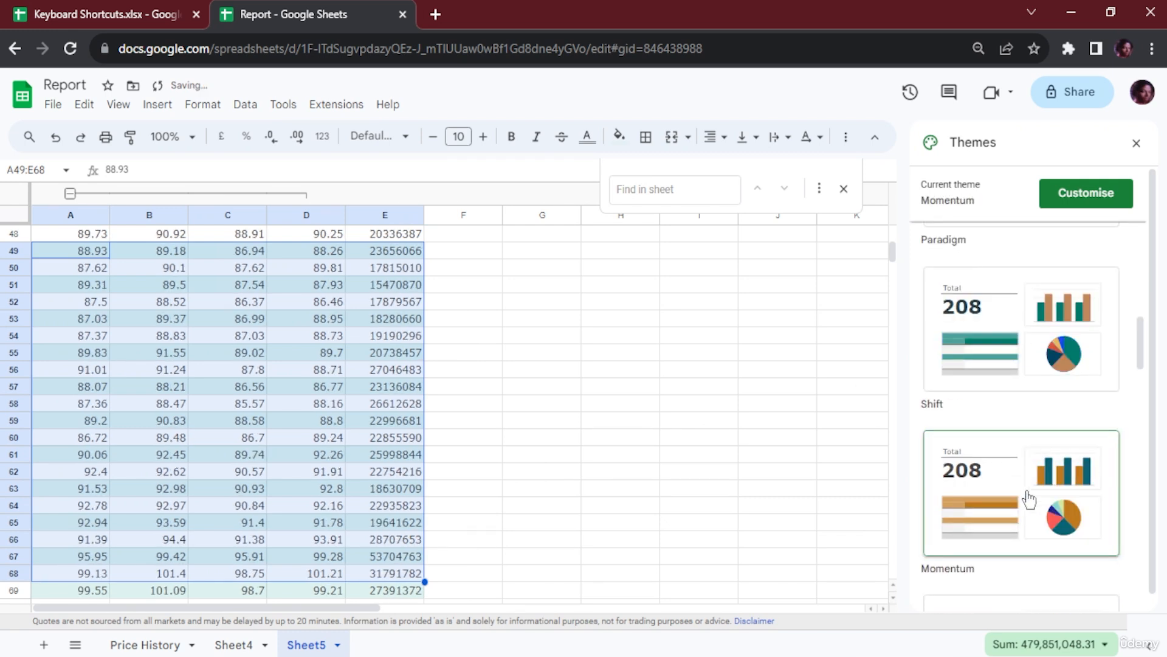
scroll(1033, 513, "down", 6)
left_click(1033, 514)
scroll(1034, 514, "down", 9)
left_click(1052, 556)
scroll(1052, 556, "down", 6)
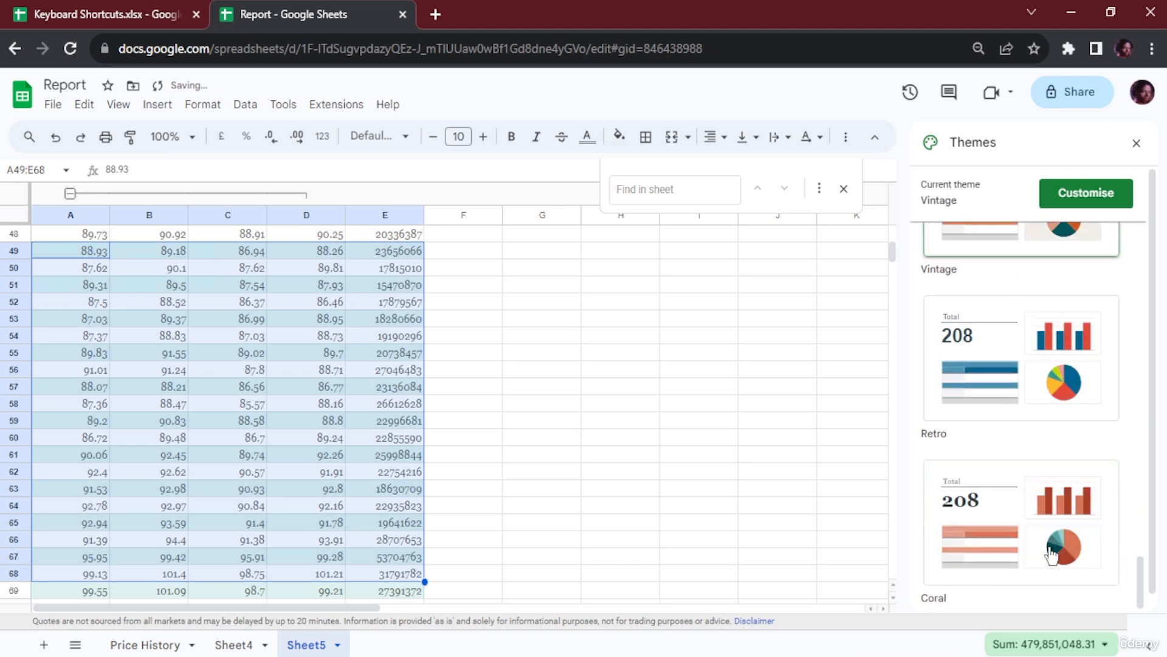
Step: Try the Coral theme, switch the spreadsheet to the Vintage theme, and close the theme settings
left_click(1023, 551)
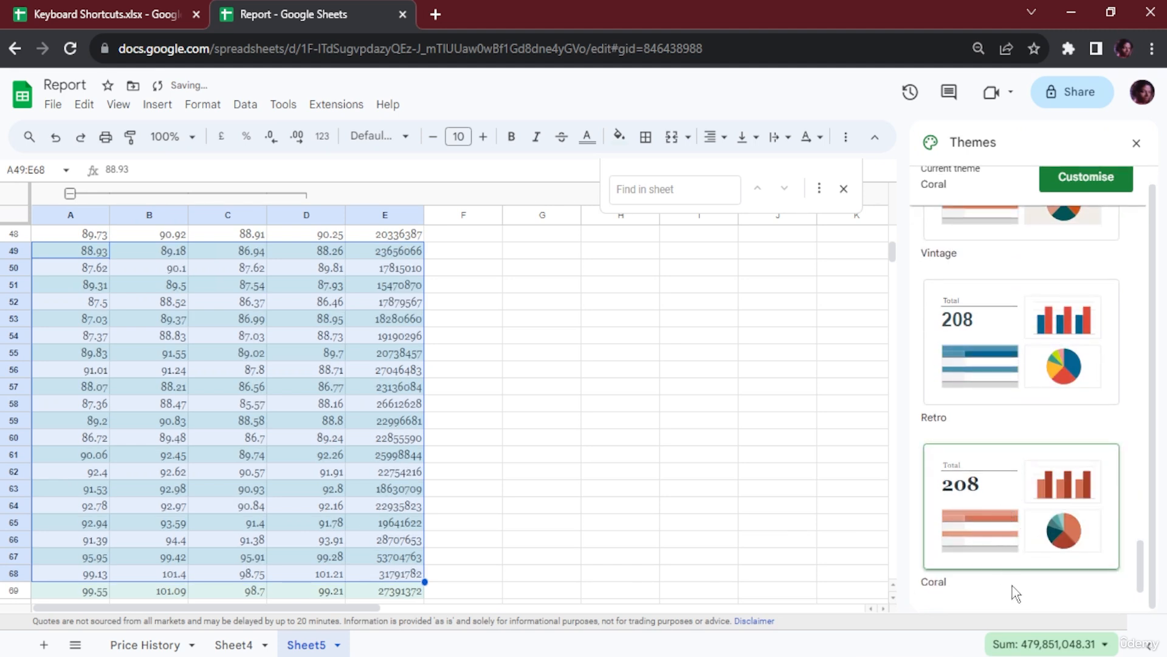
scroll(997, 389, "up", 3)
left_click(1026, 247)
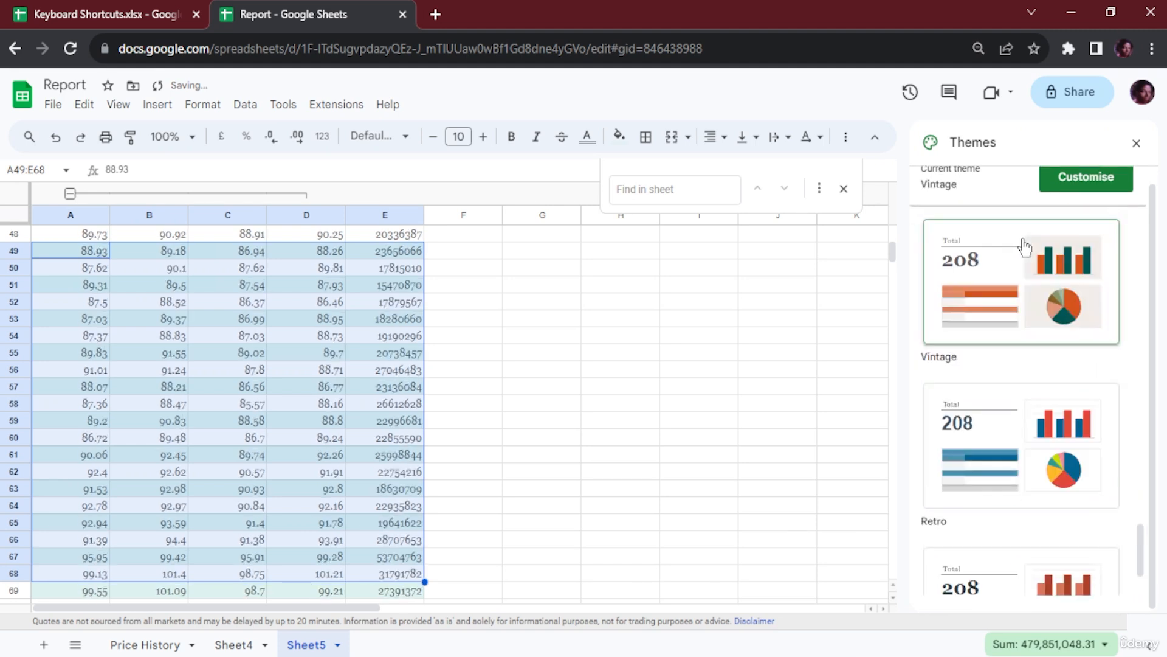
left_click(1136, 143)
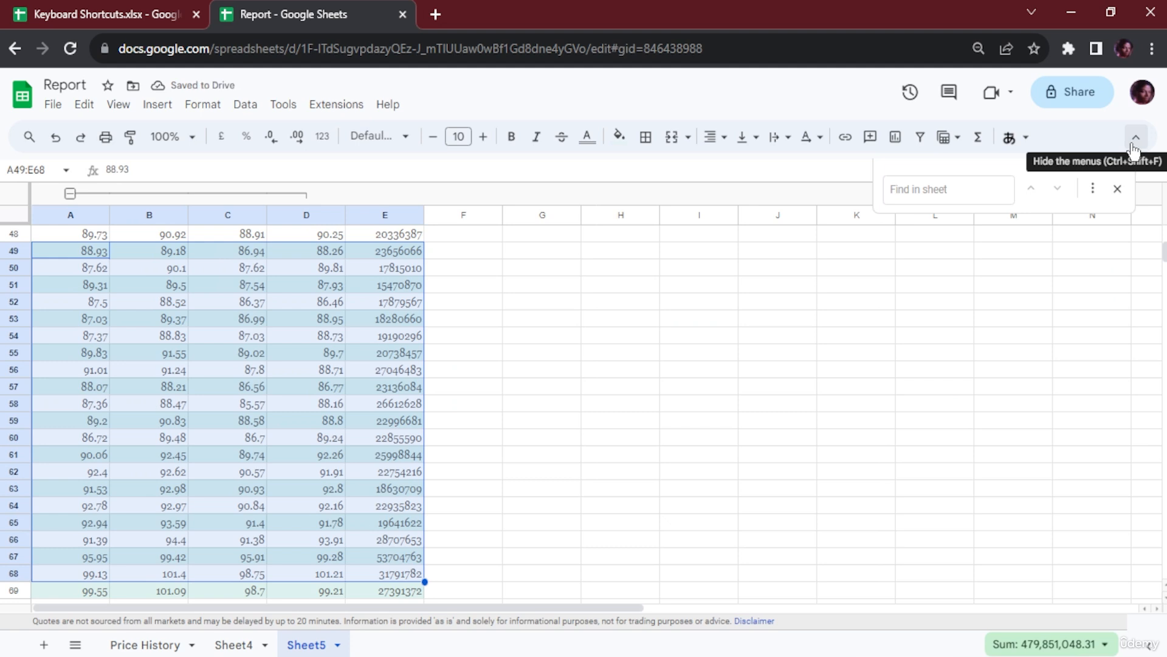